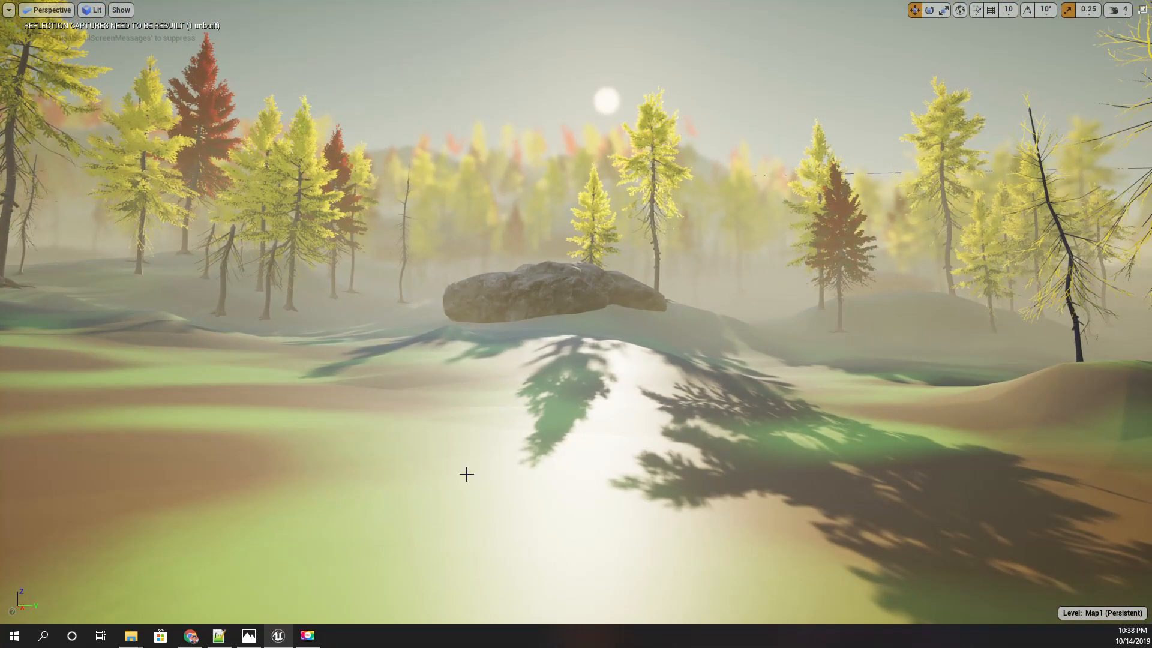
Open the M_Landscape_CelShaded material and promote its Metallic input to a parameter placed beside the result node.
{"action": "key", "text": "F11"}
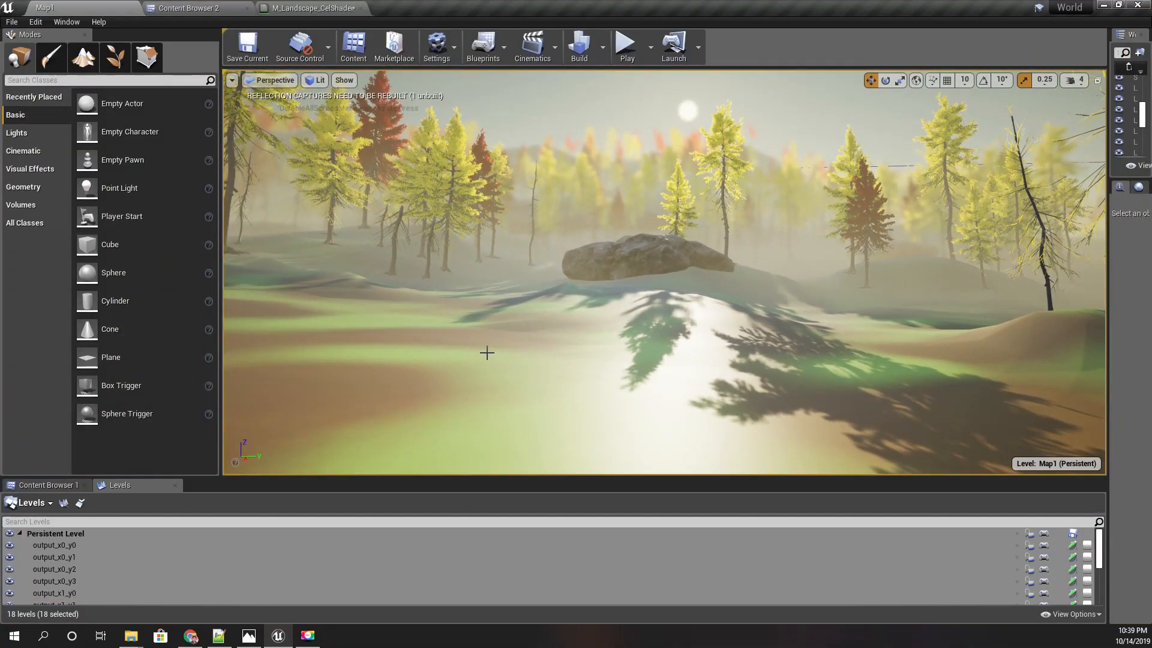
{"action": "left_click", "coordinate": [311, 8]}
{"action": "right_click_drag", "start_coordinate": [1054, 203], "coordinate": [668, 158]}
{"action": "scroll", "coordinate": [736, 238], "scroll_direction": "up", "scroll_amount": 2}
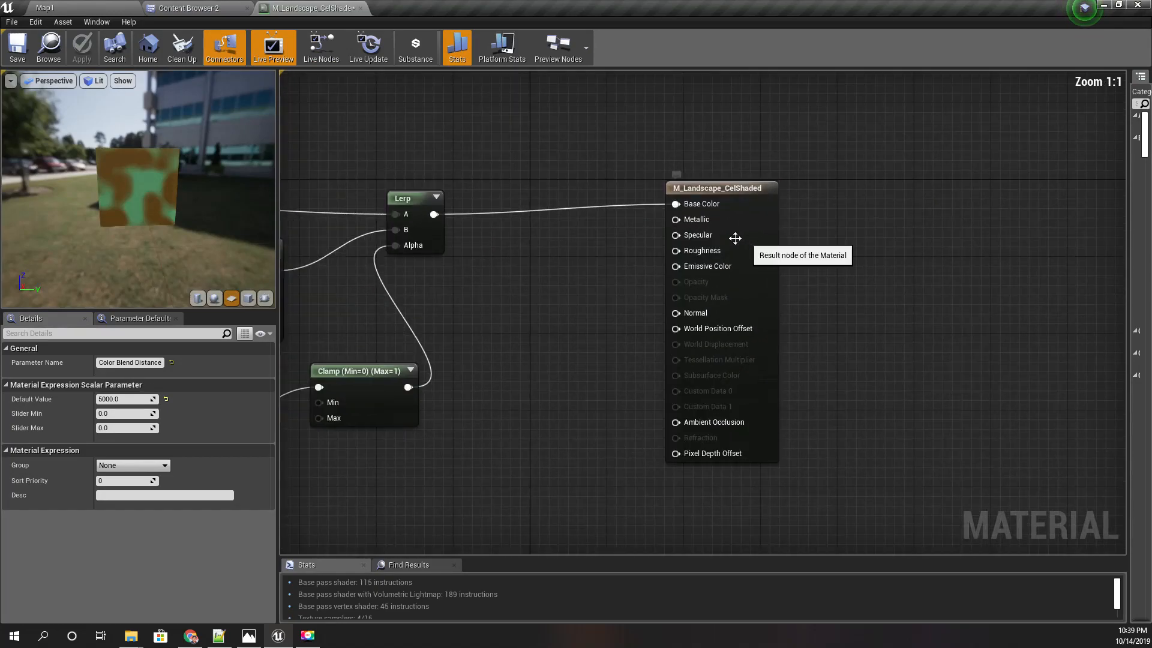
{"action": "right_click", "coordinate": [705, 225]}
{"action": "left_click", "coordinate": [728, 240]}
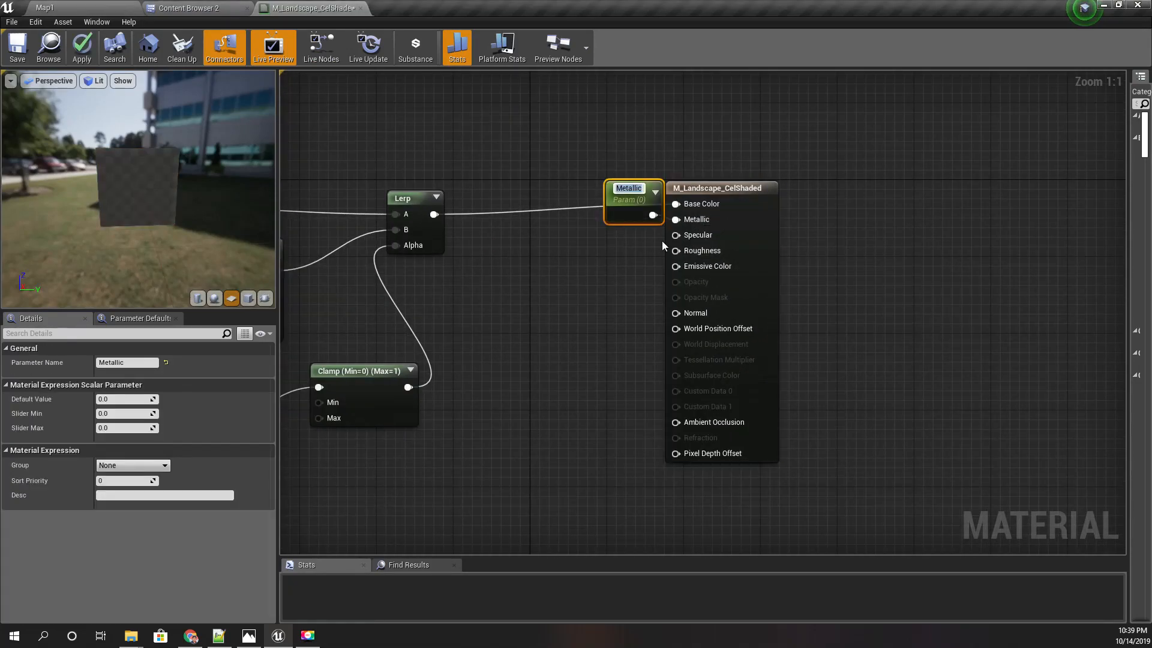
{"action": "left_click_drag", "start_coordinate": [624, 215], "coordinate": [560, 235]}
Promote the result node's Specular and Roughness inputs to parameters, stacking their nodes below Metallic.
{"action": "right_click", "coordinate": [696, 236]}
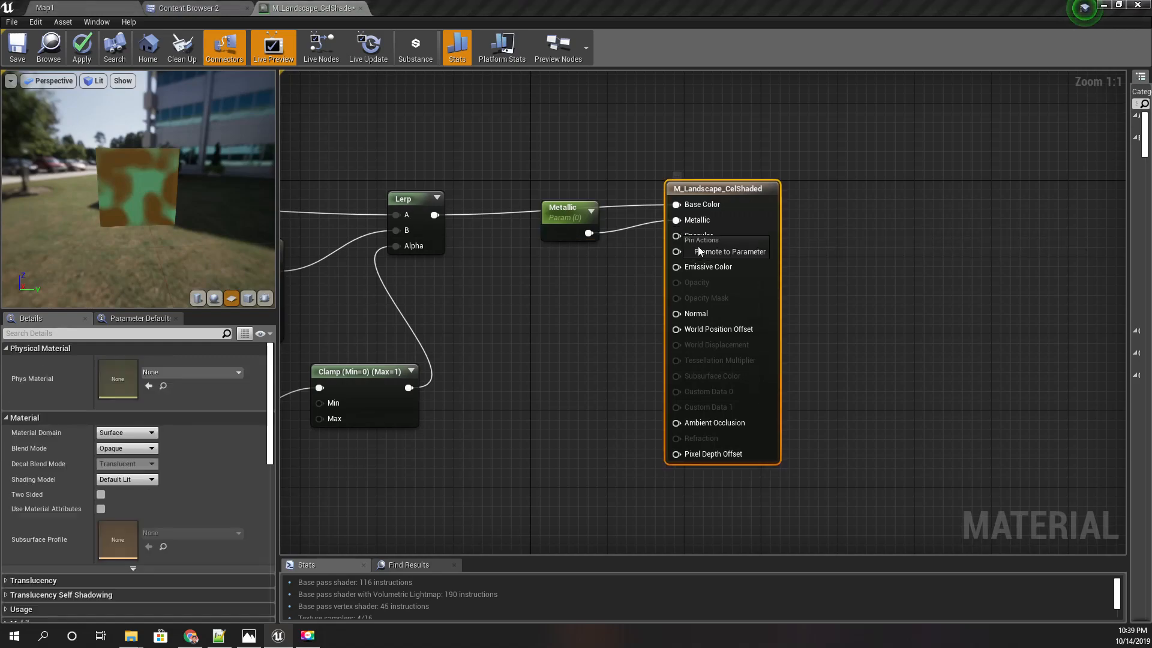
{"action": "left_click", "coordinate": [720, 252]}
{"action": "left_click_drag", "start_coordinate": [636, 203], "coordinate": [564, 270]}
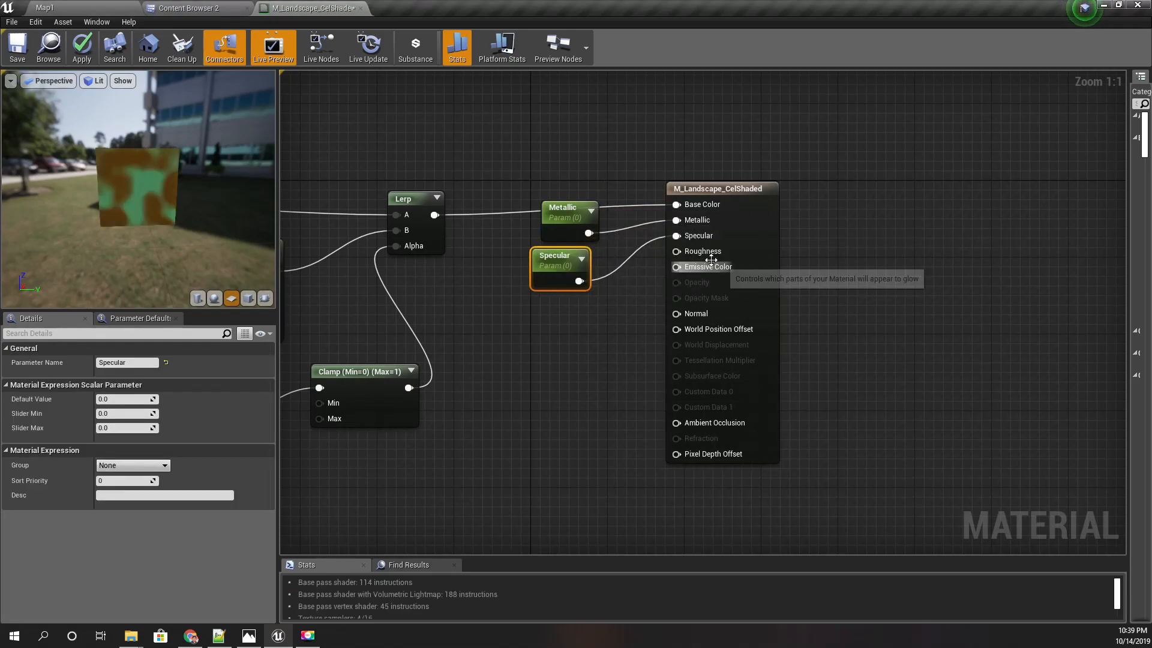
{"action": "right_click", "coordinate": [702, 251]}
{"action": "left_click", "coordinate": [738, 271]}
{"action": "left_click_drag", "start_coordinate": [645, 204], "coordinate": [575, 336]}
Move the Metallic, Specular and Roughness parameter nodes together to the empty area above the final Lerp.
{"action": "left_click_drag", "start_coordinate": [562, 271], "coordinate": [523, 137]}
{"action": "right_click_drag", "start_coordinate": [512, 106], "coordinate": [575, 261]}
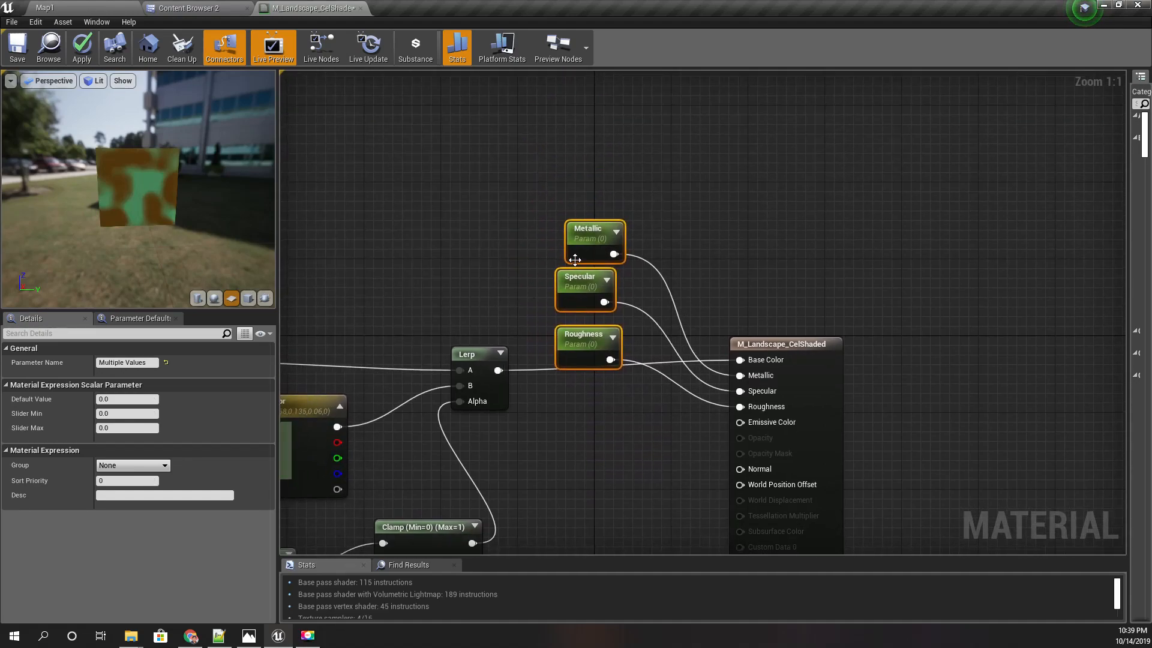
{"action": "left_click_drag", "start_coordinate": [597, 220], "coordinate": [587, 163]}
Check the shiny landscape in Map1 and set the Metallic parameter's default value to 0.1 in the landscape material.
{"action": "left_click", "coordinate": [116, 7]}
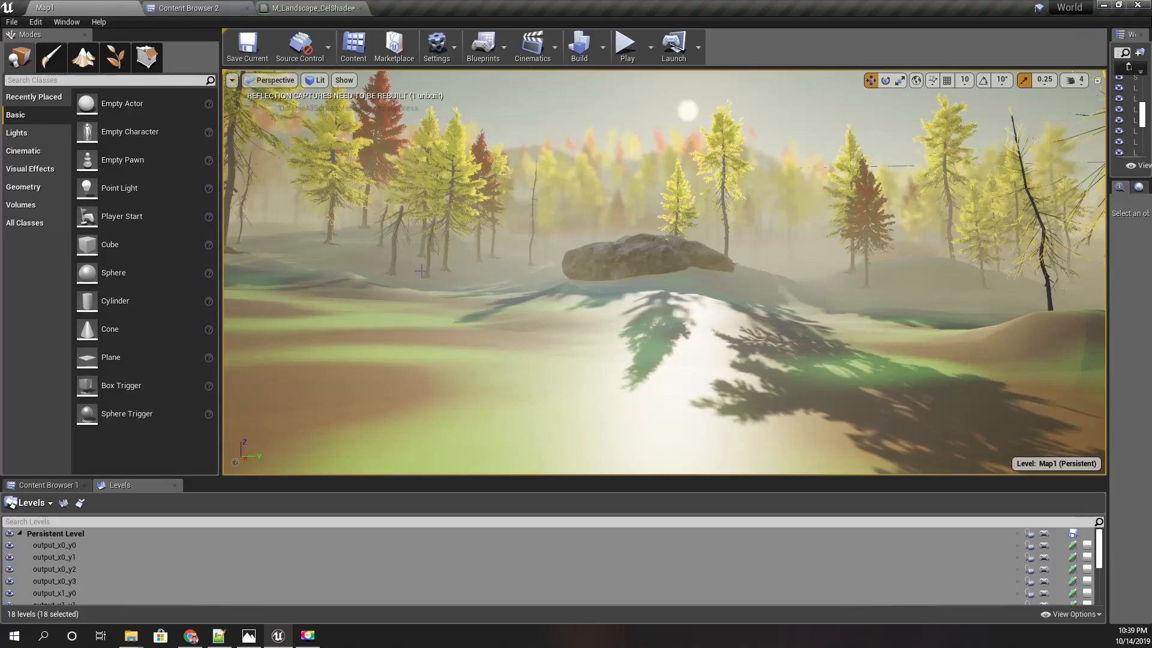
{"action": "mouse_move", "coordinate": [584, 365]}
{"action": "right_mouse_down"}
{"action": "mouse_move", "coordinate": [577, 388]}
{"action": "mouse_move", "coordinate": [593, 366]}
{"action": "right_mouse_up"}
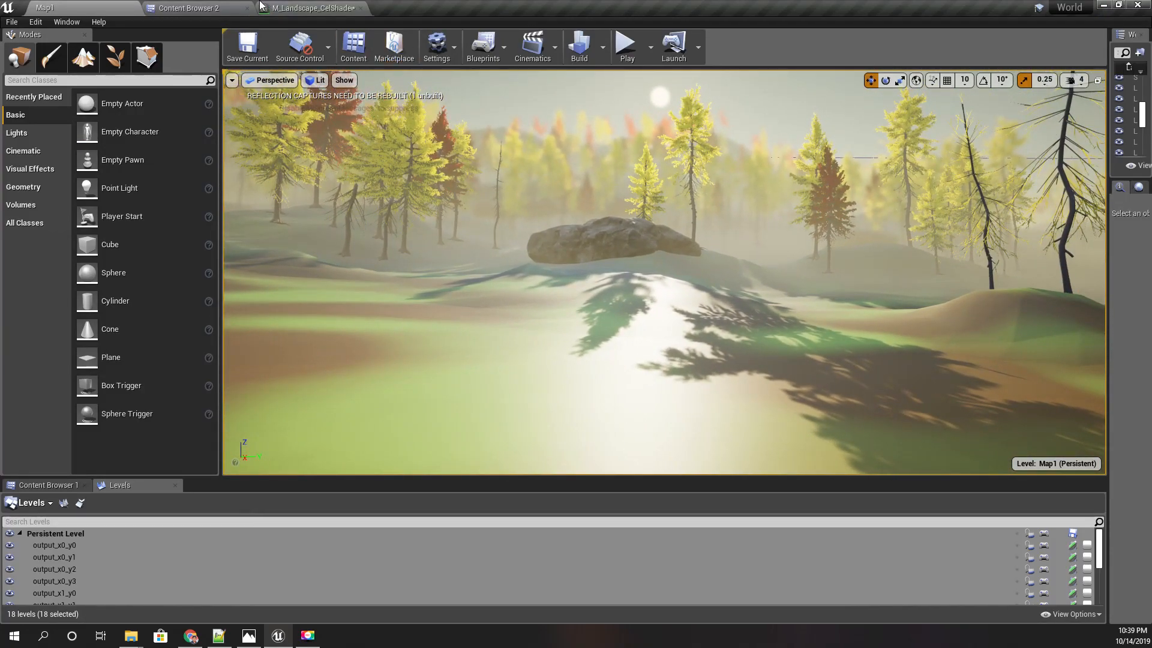
{"action": "left_click", "coordinate": [306, 8]}
{"action": "left_click", "coordinate": [588, 177]}
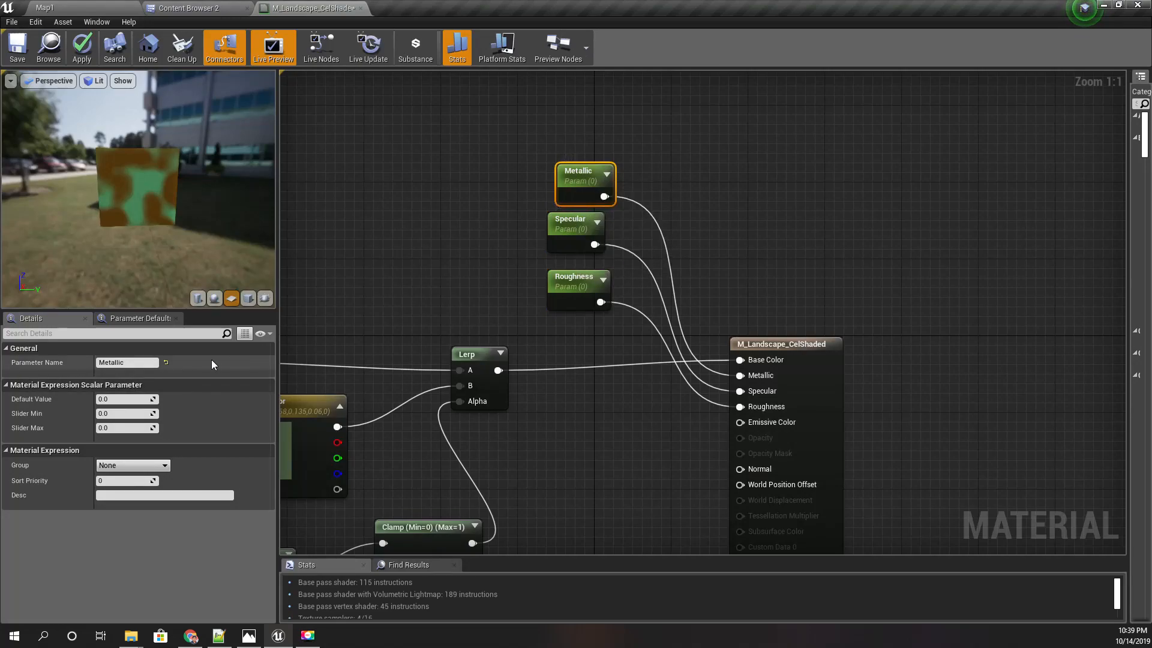
{"action": "left_click", "coordinate": [122, 397]}
{"action": "type", "text": "."}
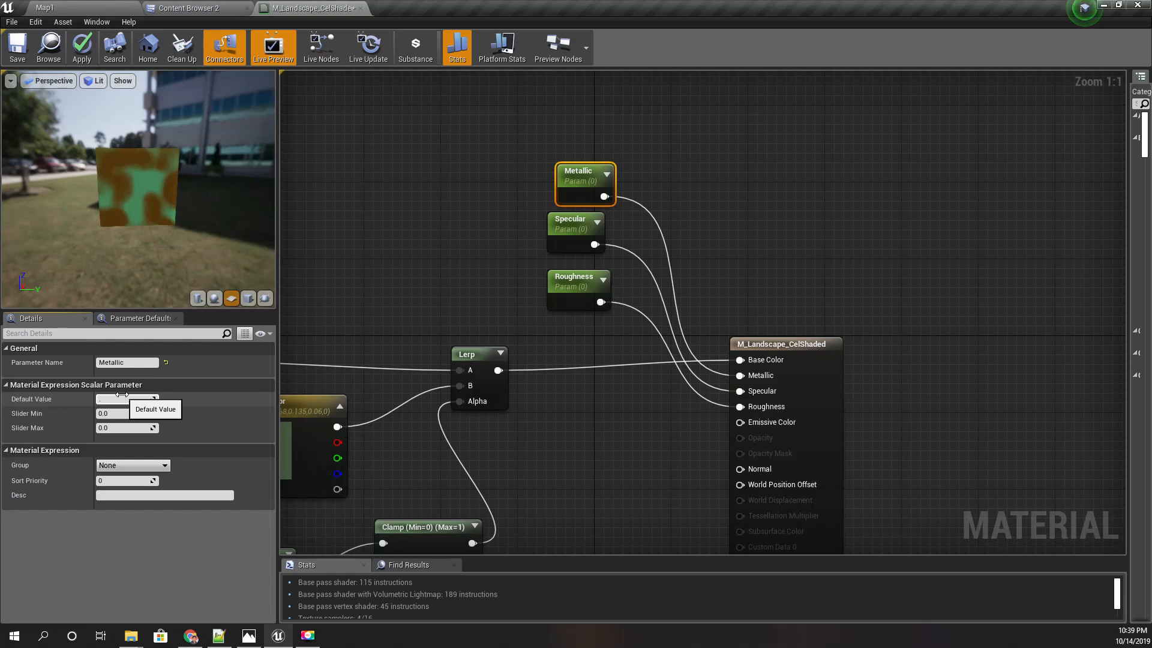
{"action": "type", "text": "1"}
{"action": "key", "text": "Return"}
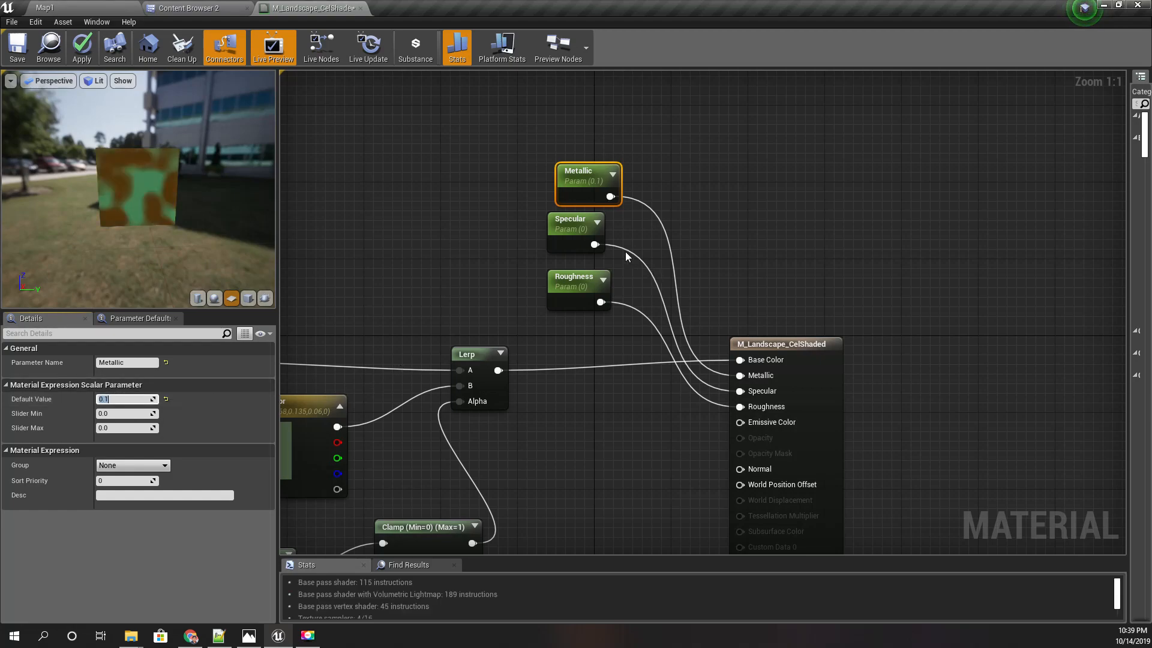
Set the Specular parameter's default value to 0.1.
{"action": "left_click", "coordinate": [579, 240]}
{"action": "left_click", "coordinate": [119, 400]}
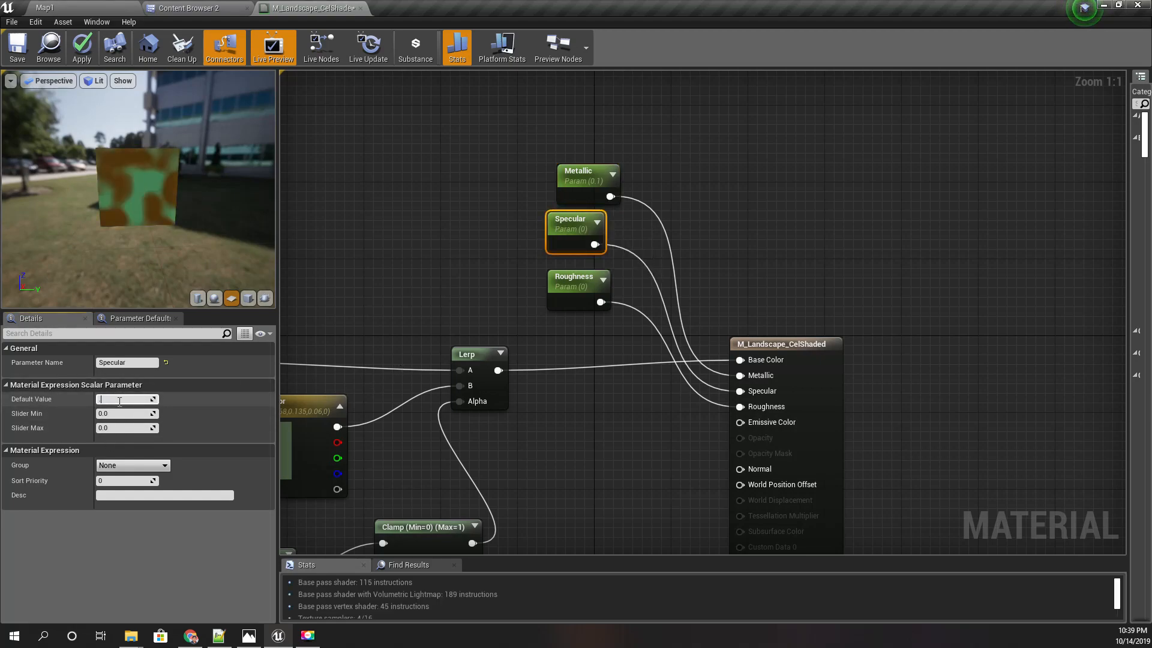
{"action": "type", "text": "0.1"}
{"action": "key", "text": "Return"}
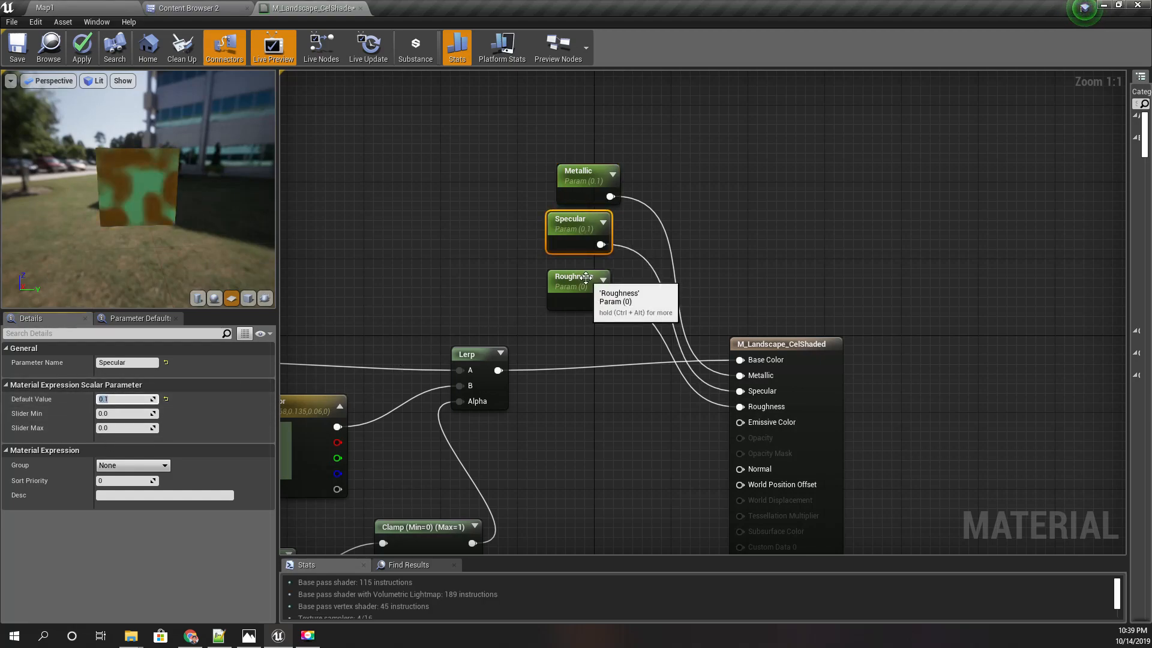
Set the Roughness parameter's default value to 0.9 and apply the changes to the material.
{"action": "left_click", "coordinate": [575, 284]}
{"action": "left_click", "coordinate": [120, 399]}
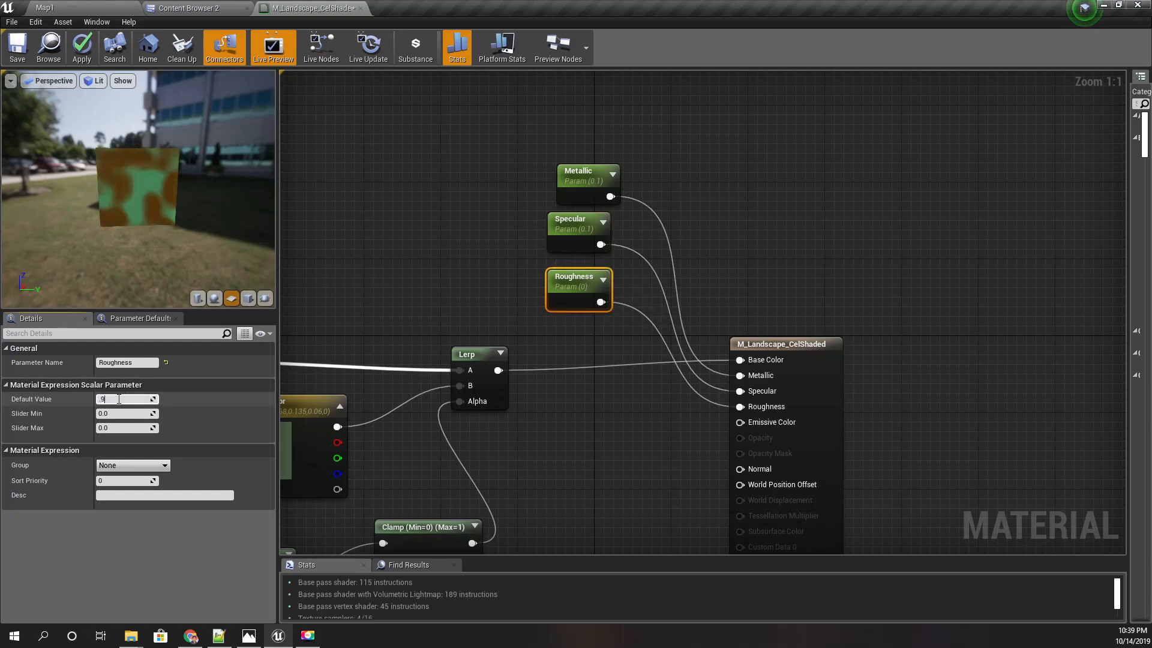
{"action": "type", "text": ".9"}
{"action": "key", "text": "Return"}
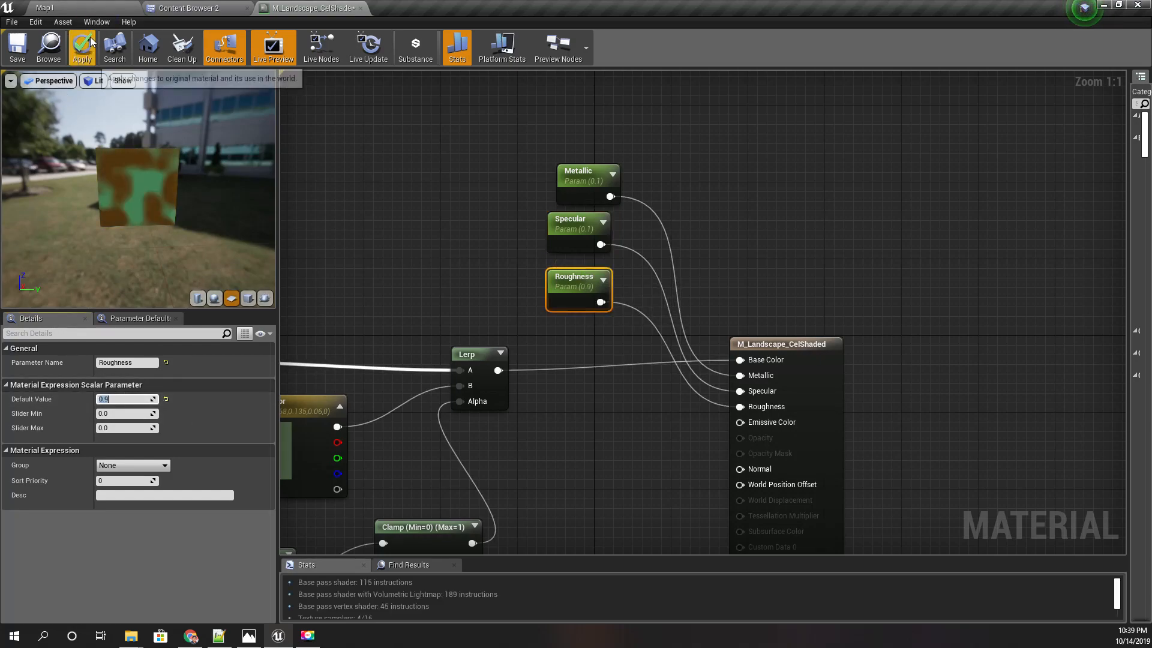
{"action": "left_click", "coordinate": [91, 37]}
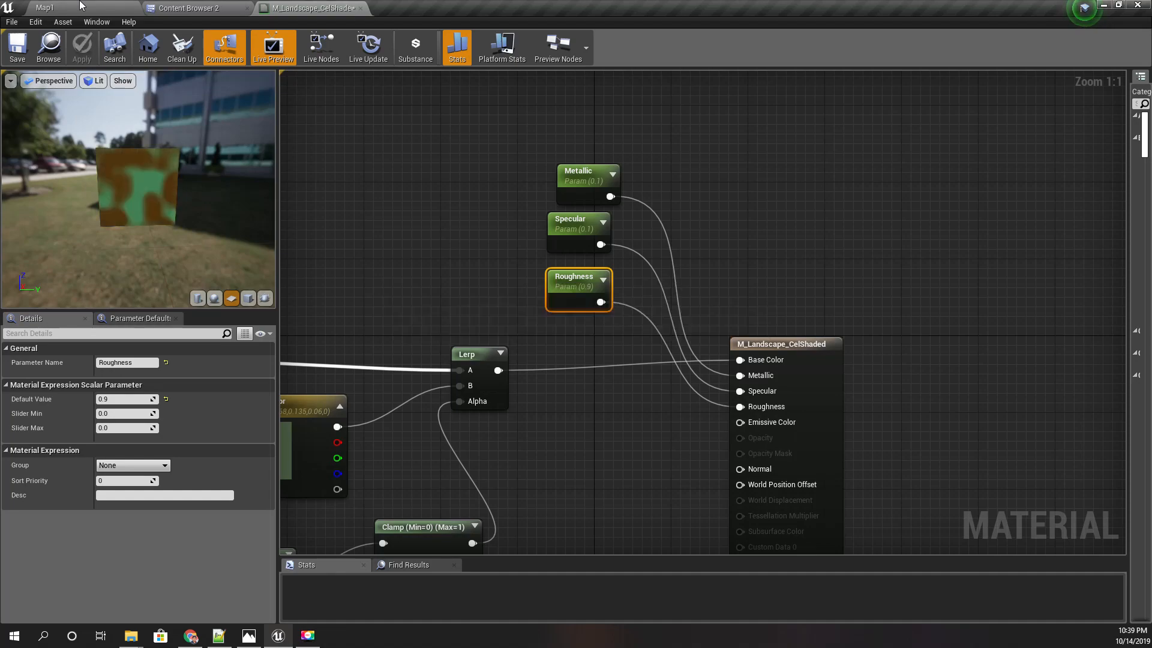
Examine the landscape's updated shading in Map1 from several viewpoints, checking shadows, reflections and distant colors.
{"action": "left_click", "coordinate": [82, 7]}
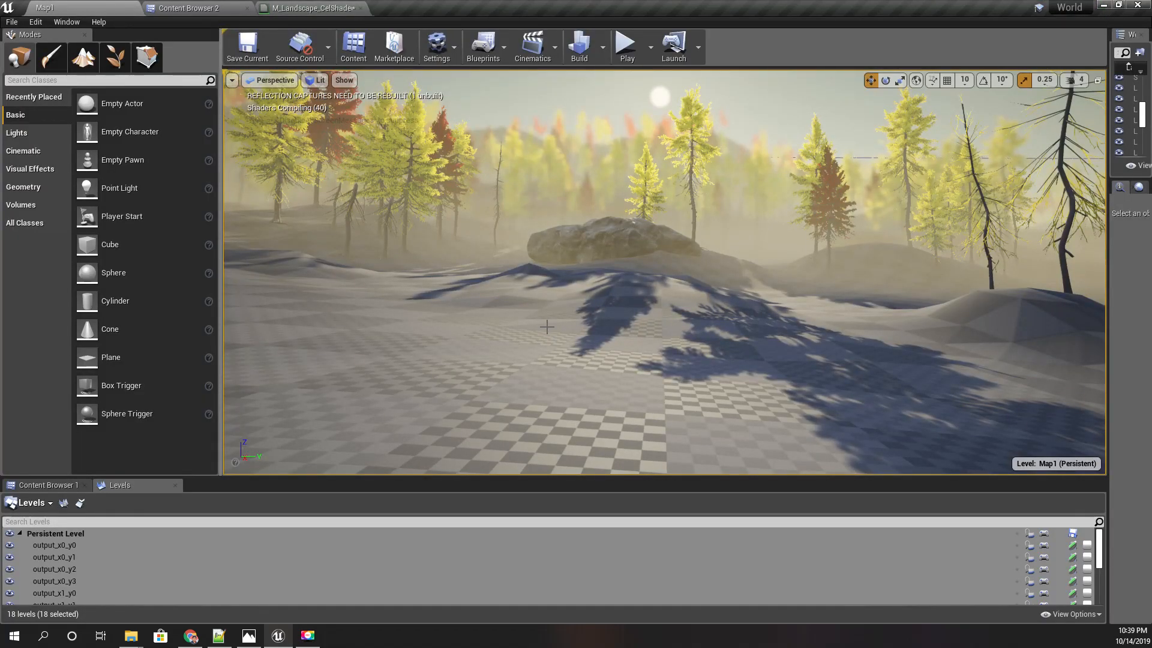
{"action": "right_click_drag", "start_coordinate": [546, 327], "coordinate": [481, 330]}
{"action": "key", "text": "w"}
{"action": "key", "text": "w"}
{"action": "key", "text": "w"}
{"action": "right_click_drag", "start_coordinate": [611, 348], "coordinate": [564, 374]}
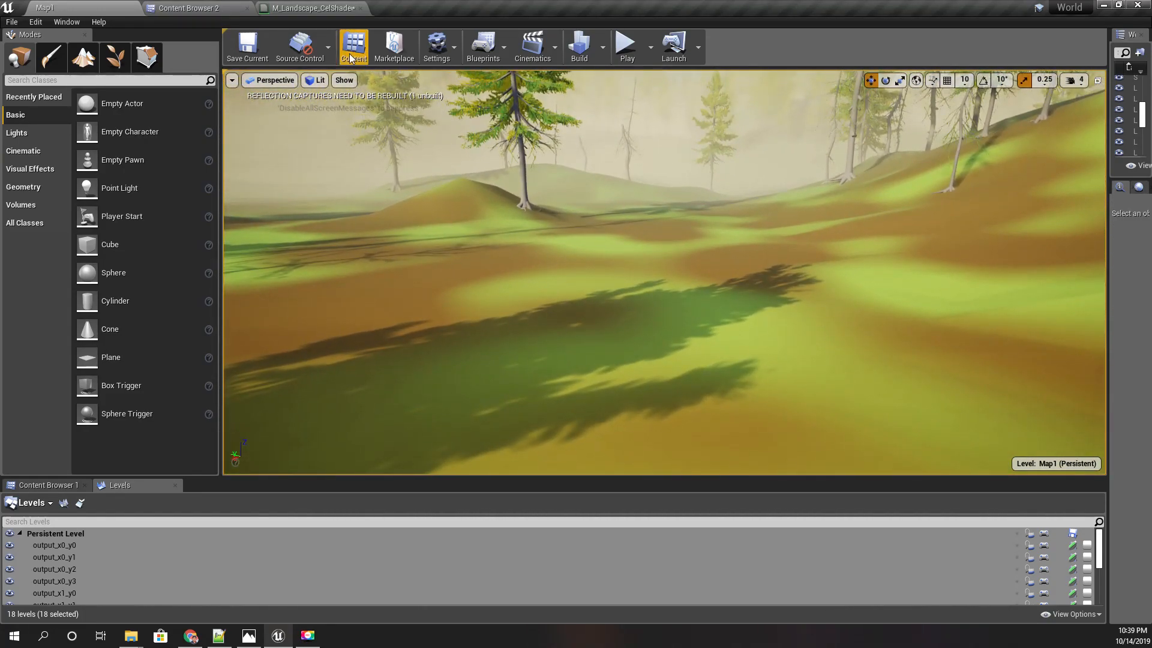
{"action": "left_click", "coordinate": [307, 8]}
{"action": "scroll", "coordinate": [497, 202], "scroll_direction": "down", "scroll_amount": 3}
{"action": "right_click_drag", "start_coordinate": [600, 258], "coordinate": [656, 289]}
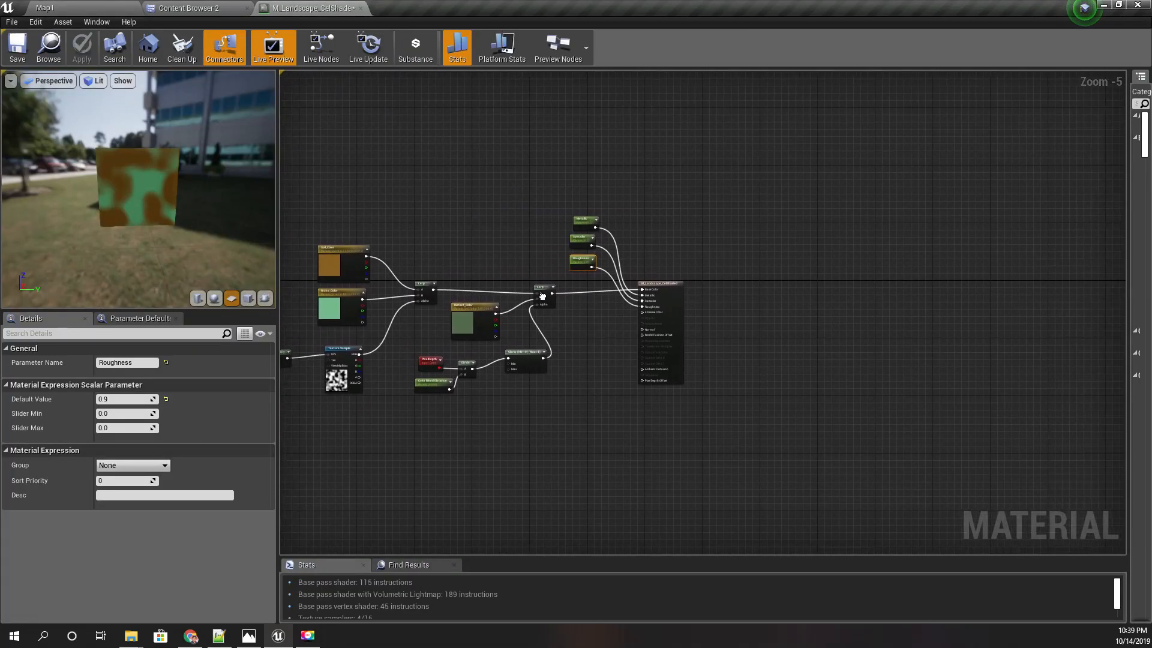
{"action": "left_click", "coordinate": [92, 5]}
{"action": "key", "text": "w"}
{"action": "right_click_drag", "start_coordinate": [558, 264], "coordinate": [987, 277]}
{"action": "key", "text": "w"}
{"action": "key", "text": "w"}
{"action": "key", "text": "q"}
{"action": "right_click_drag", "start_coordinate": [573, 261], "coordinate": [682, 213]}
{"action": "right_click_drag", "start_coordinate": [573, 262], "coordinate": [571, 257]}
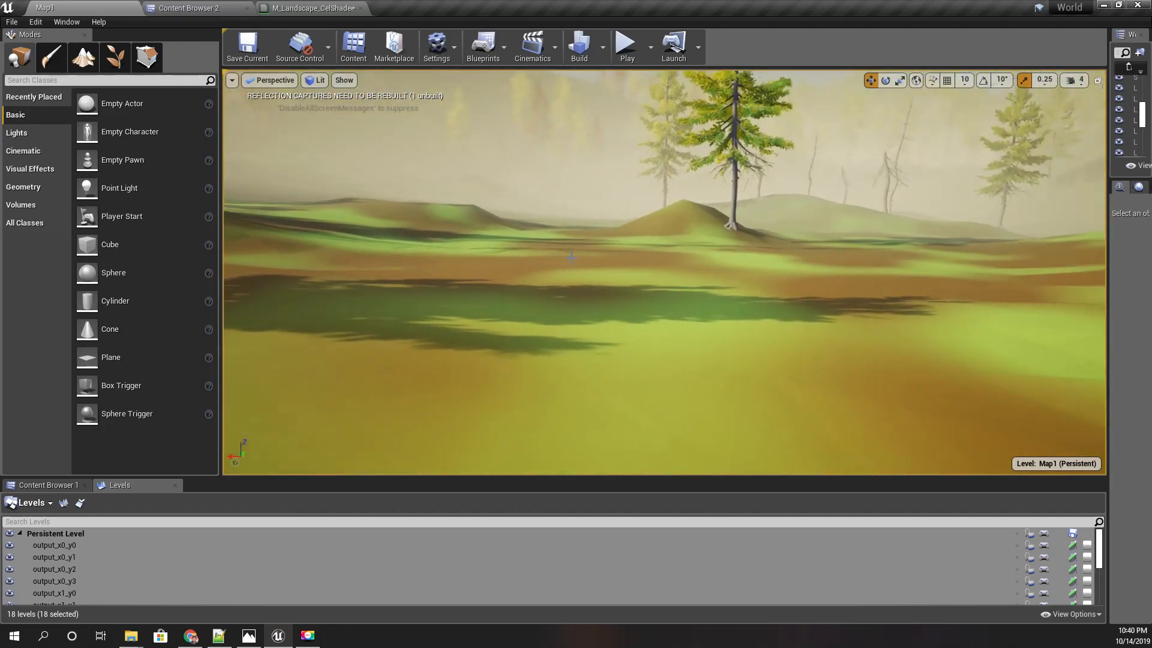
{"action": "key", "text": "F11"}
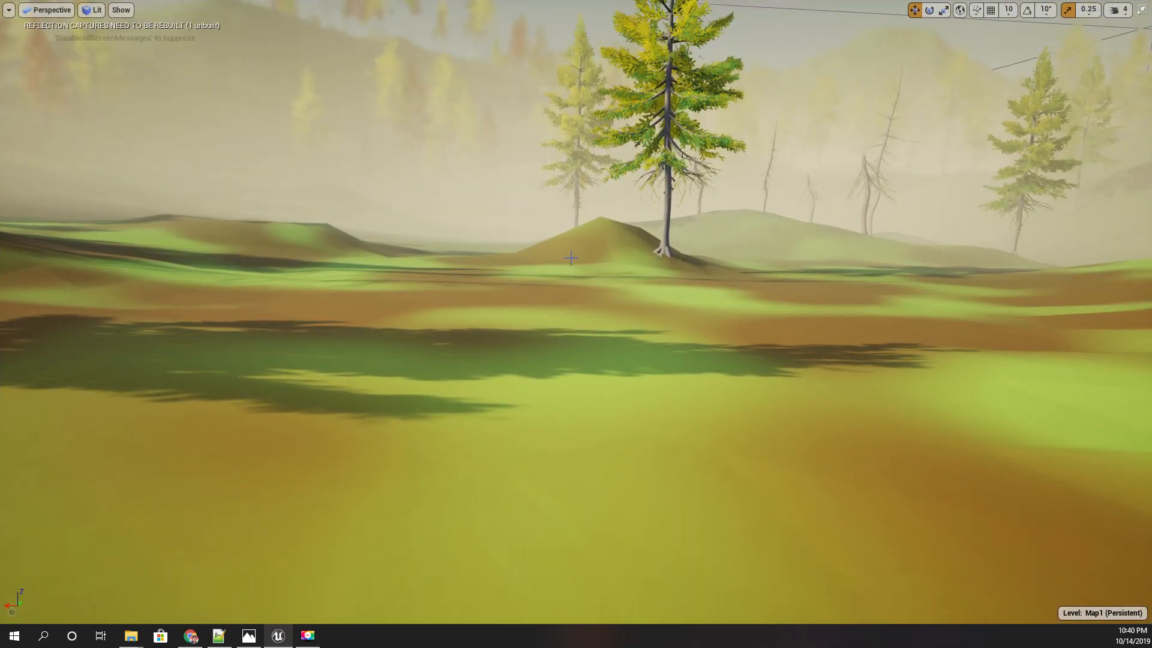
{"action": "key", "text": "F11"}
{"action": "right_click_drag", "start_coordinate": [571, 257], "coordinate": [569, 259]}
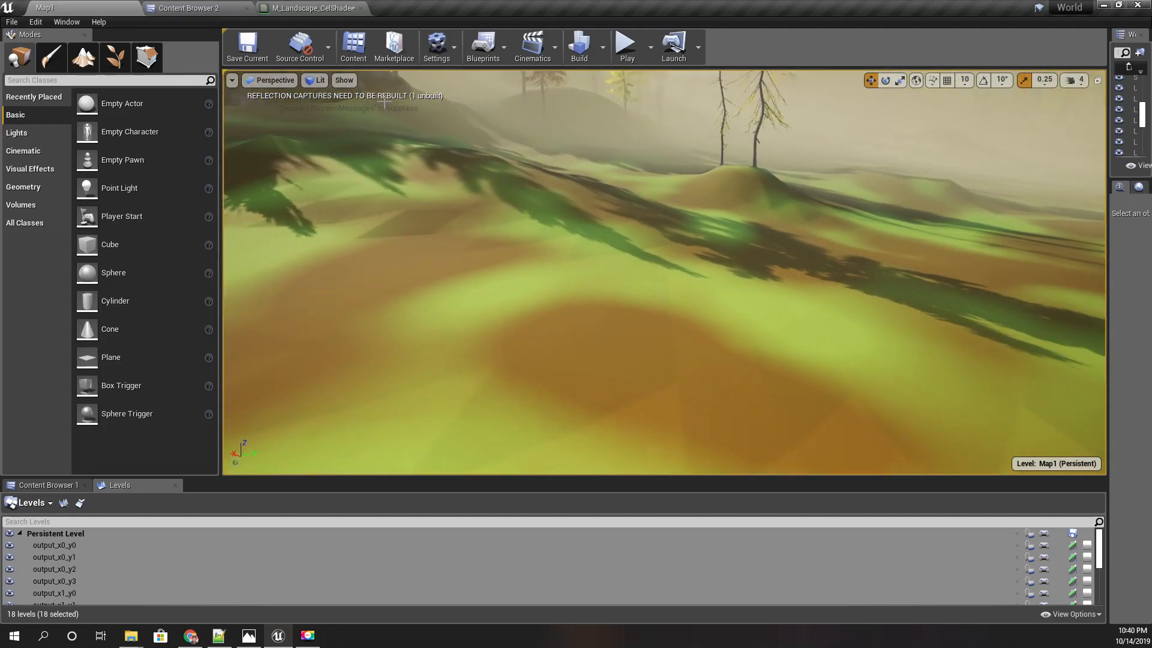
Add a LandscapeGrassOutput node to the M_Landscape_CelShaded graph, placing it below the Clamp node.
{"action": "left_click", "coordinate": [309, 8]}
{"action": "scroll", "coordinate": [678, 336], "scroll_direction": "up", "scroll_amount": 3}
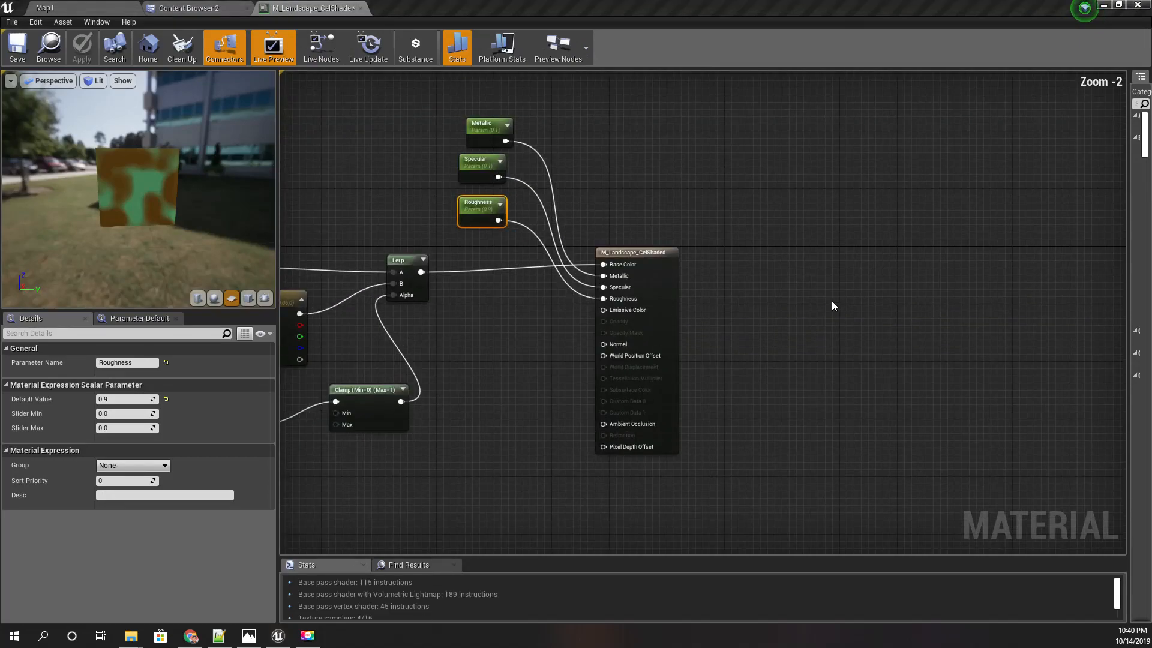
{"action": "right_click_drag", "start_coordinate": [452, 434], "coordinate": [741, 323]}
{"action": "right_click_drag", "start_coordinate": [501, 443], "coordinate": [564, 434]}
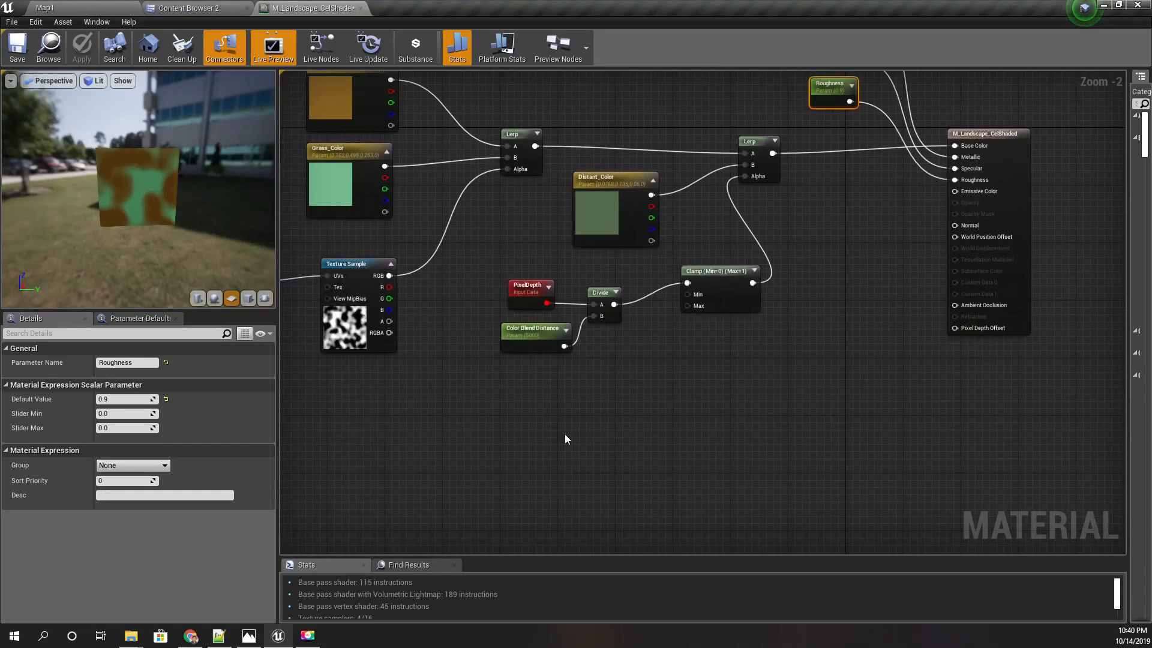
{"action": "right_click", "coordinate": [564, 434]}
{"action": "type", "text": "grass"}
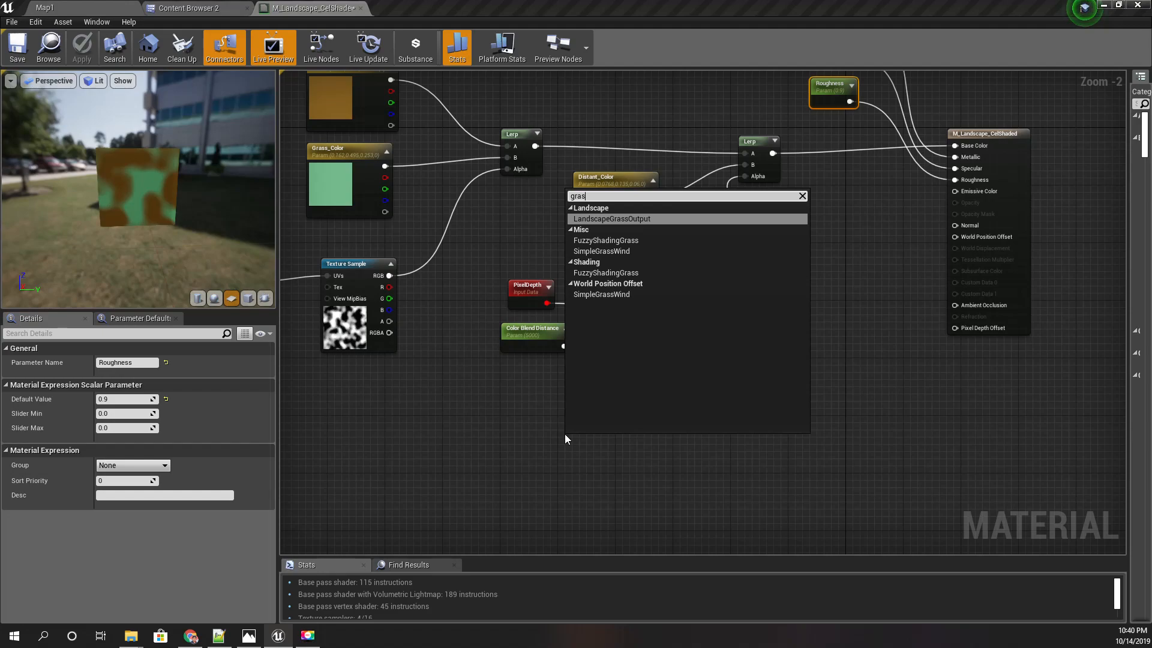
{"action": "key", "text": "Return"}
{"action": "right_click_drag", "start_coordinate": [641, 436], "coordinate": [716, 510]}
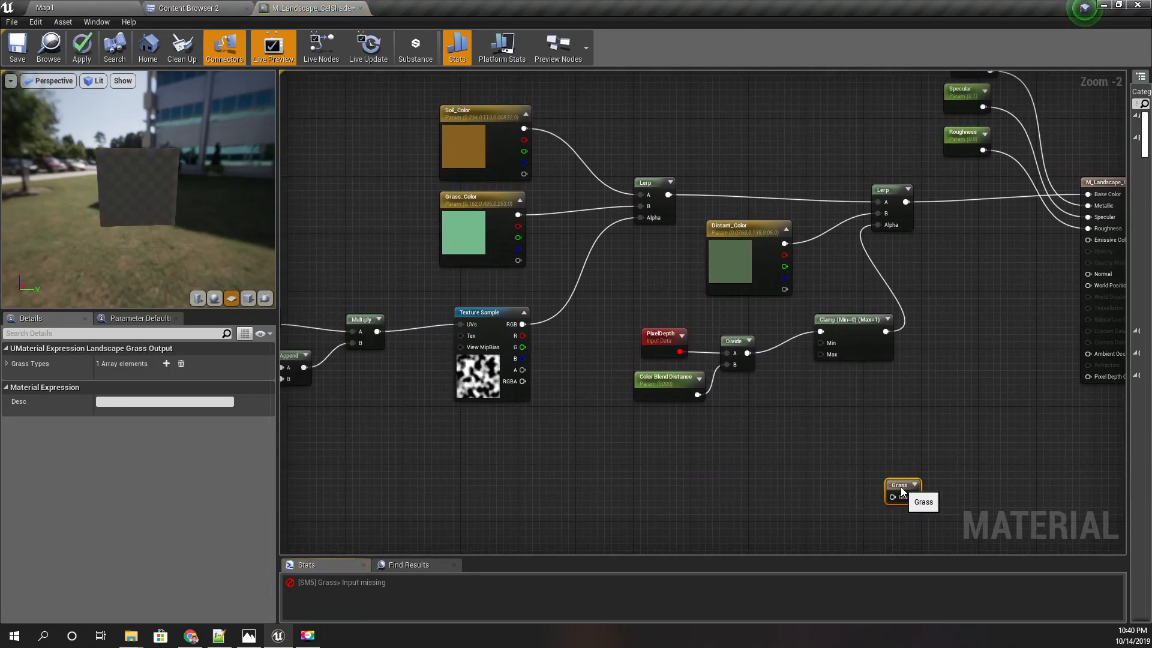
{"action": "right_click_drag", "start_coordinate": [985, 476], "coordinate": [788, 437]}
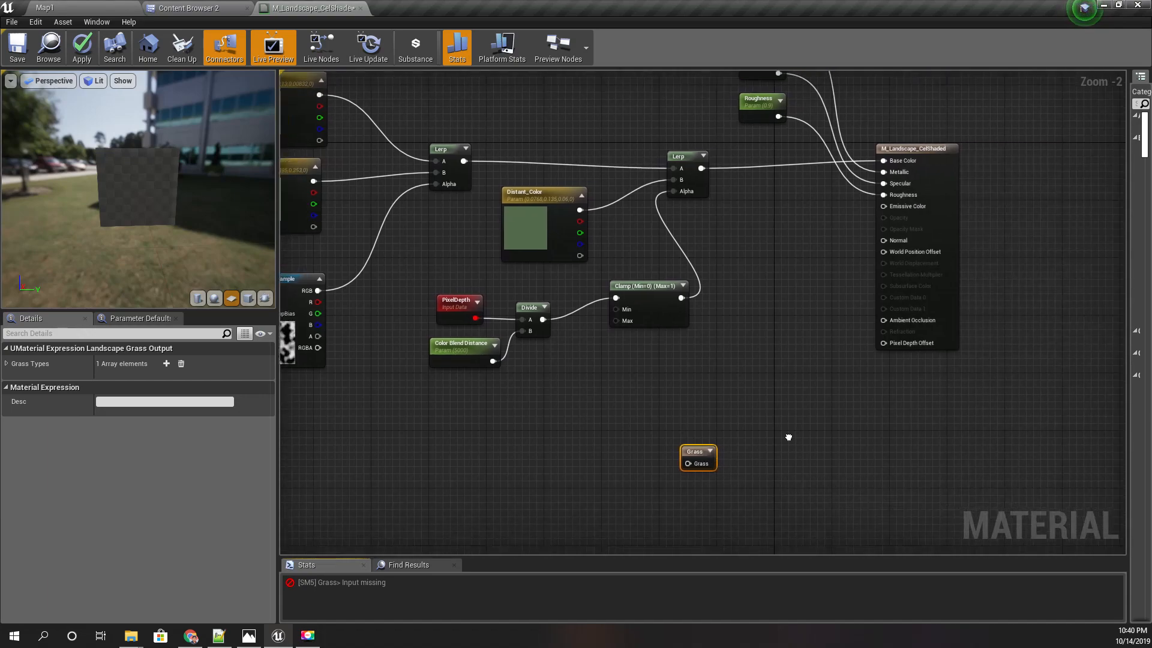
Assign GT_1 as the grass type of the Grass output's first array element.
{"action": "left_click", "coordinate": [7, 365]}
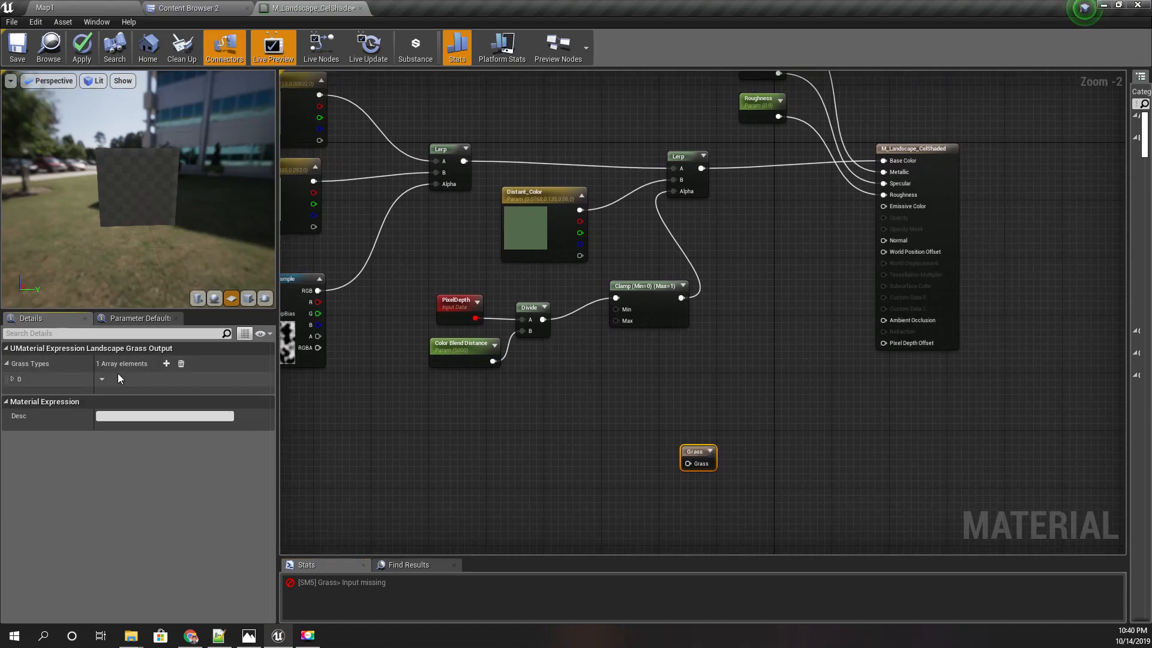
{"action": "left_click", "coordinate": [13, 379]}
{"action": "left_click", "coordinate": [167, 418]}
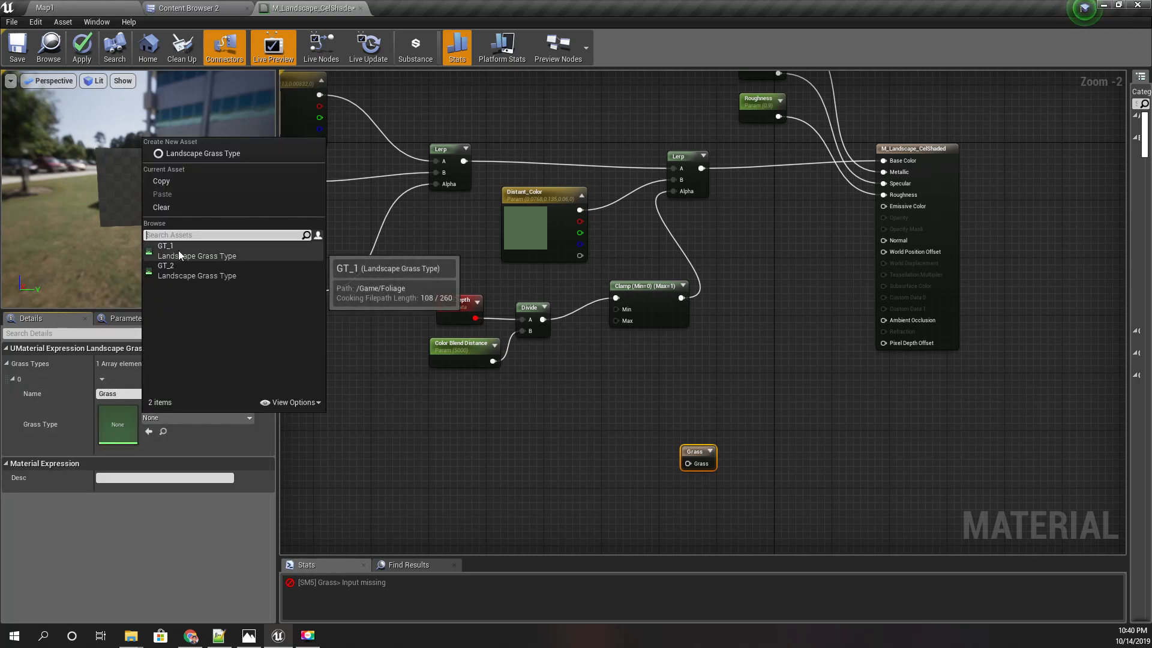
{"action": "left_click", "coordinate": [240, 250]}
Locate GT_1 in the Foliage folder, examine its grass settings and return to the folder.
{"action": "left_click", "coordinate": [163, 432]}
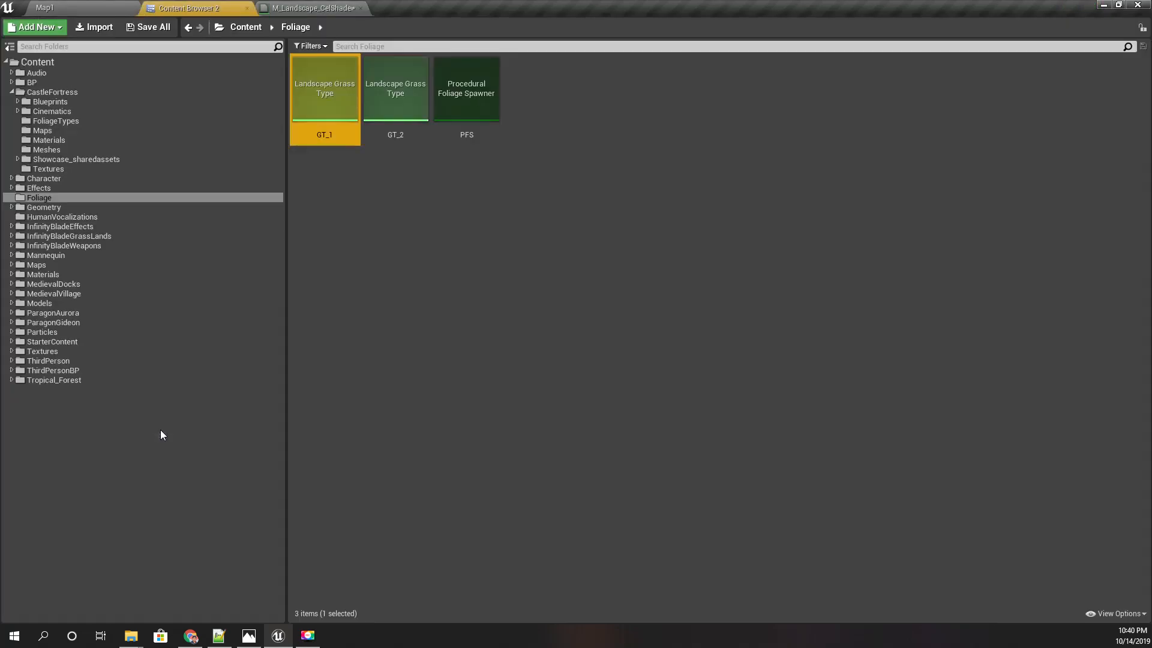
{"action": "left_click", "coordinate": [398, 196]}
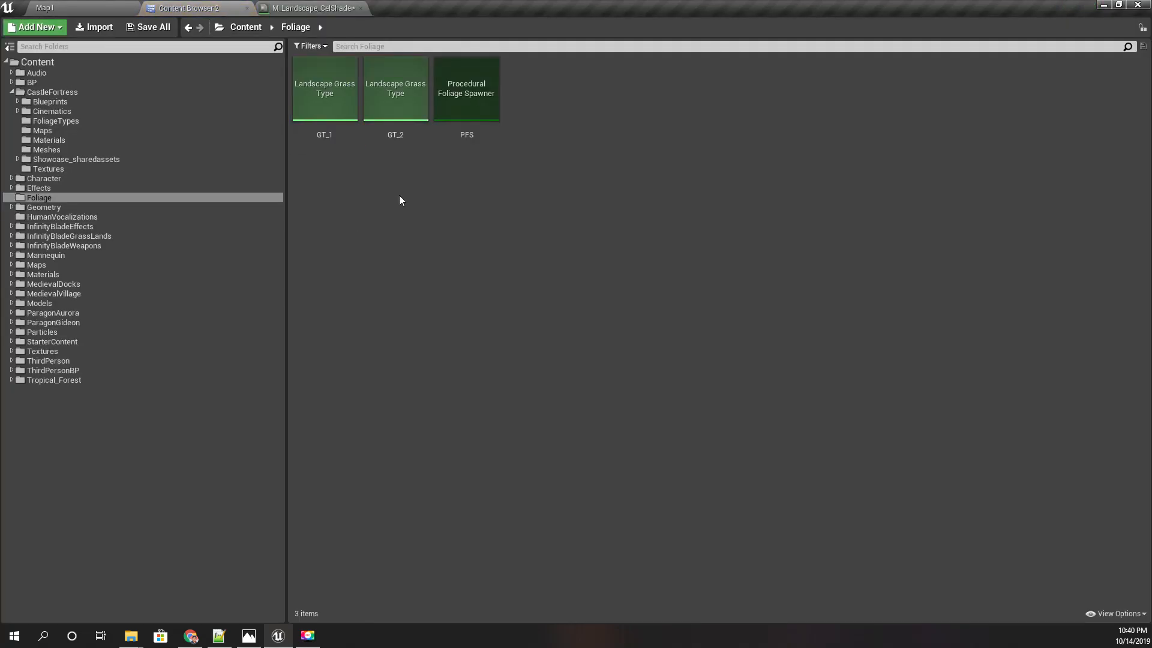
{"action": "double_click", "coordinate": [336, 102]}
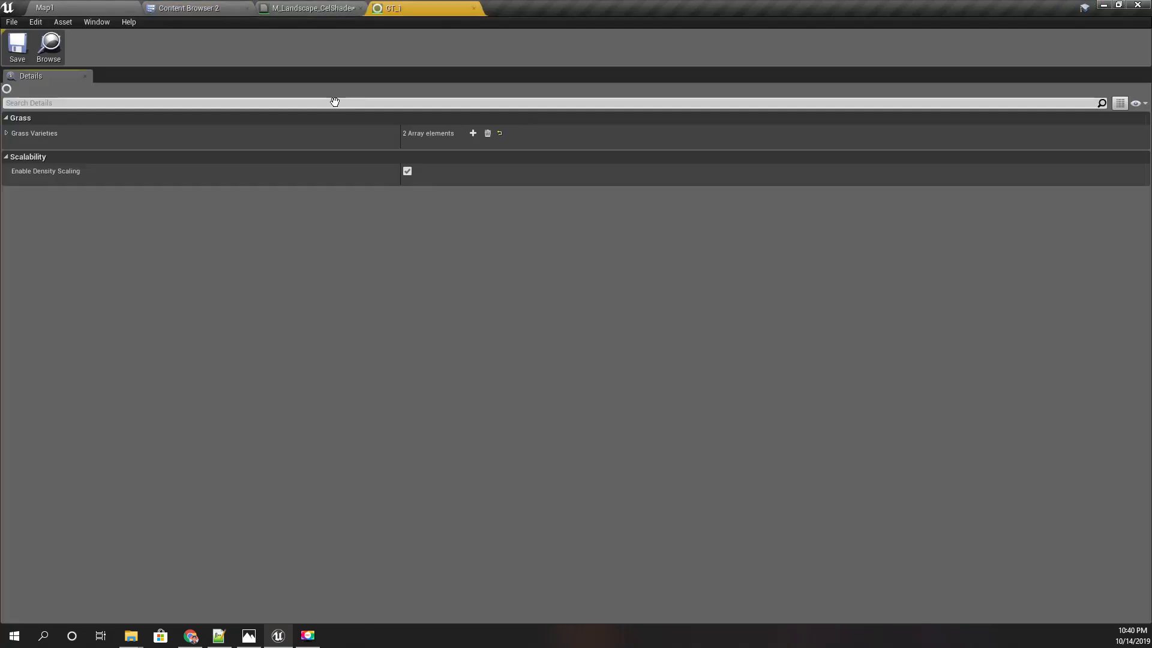
{"action": "left_click", "coordinate": [474, 8]}
{"action": "left_click", "coordinate": [180, 8]}
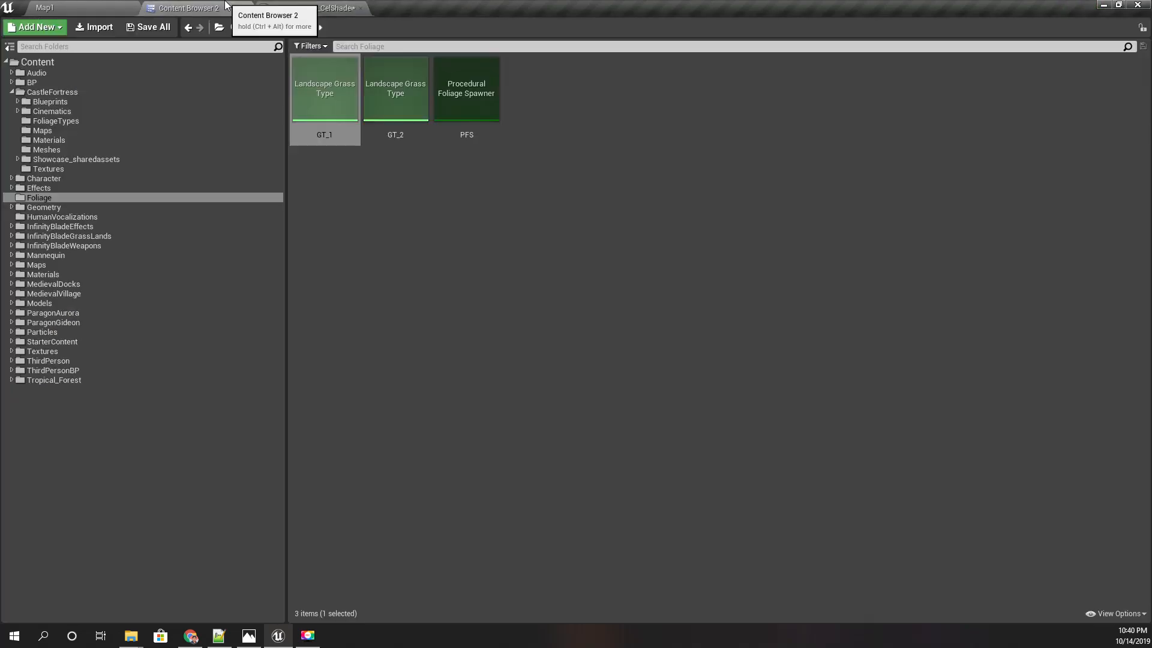
{"action": "right_click", "coordinate": [521, 227]}
{"action": "mouse_move", "coordinate": [589, 572]}
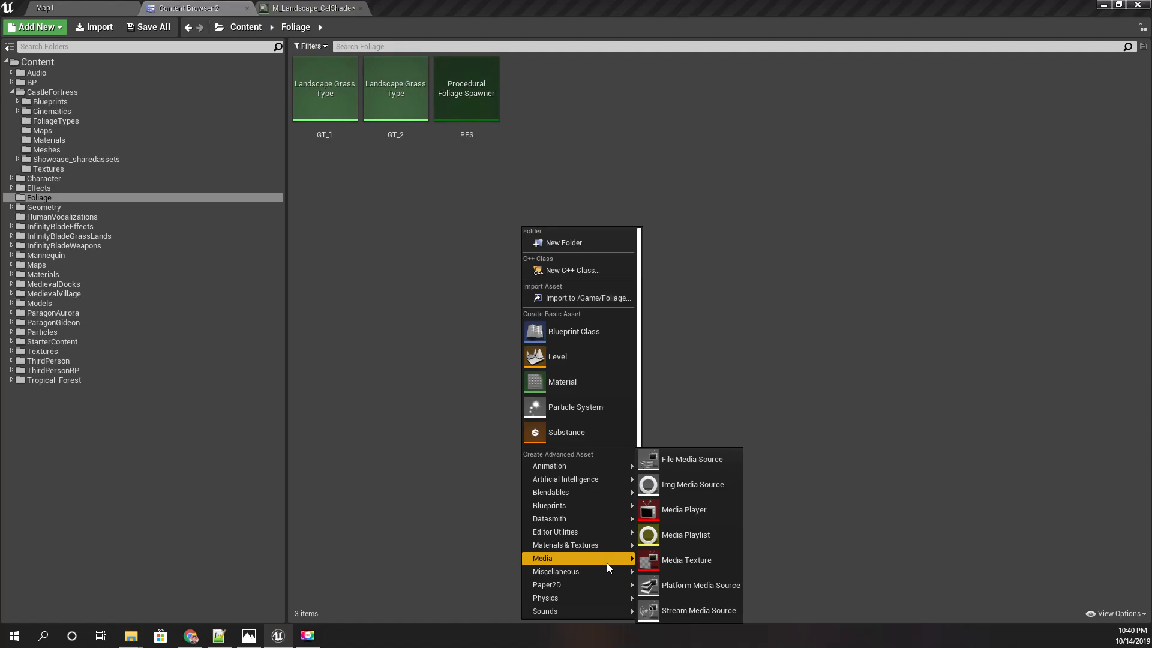
{"action": "left_click", "coordinate": [463, 561]}
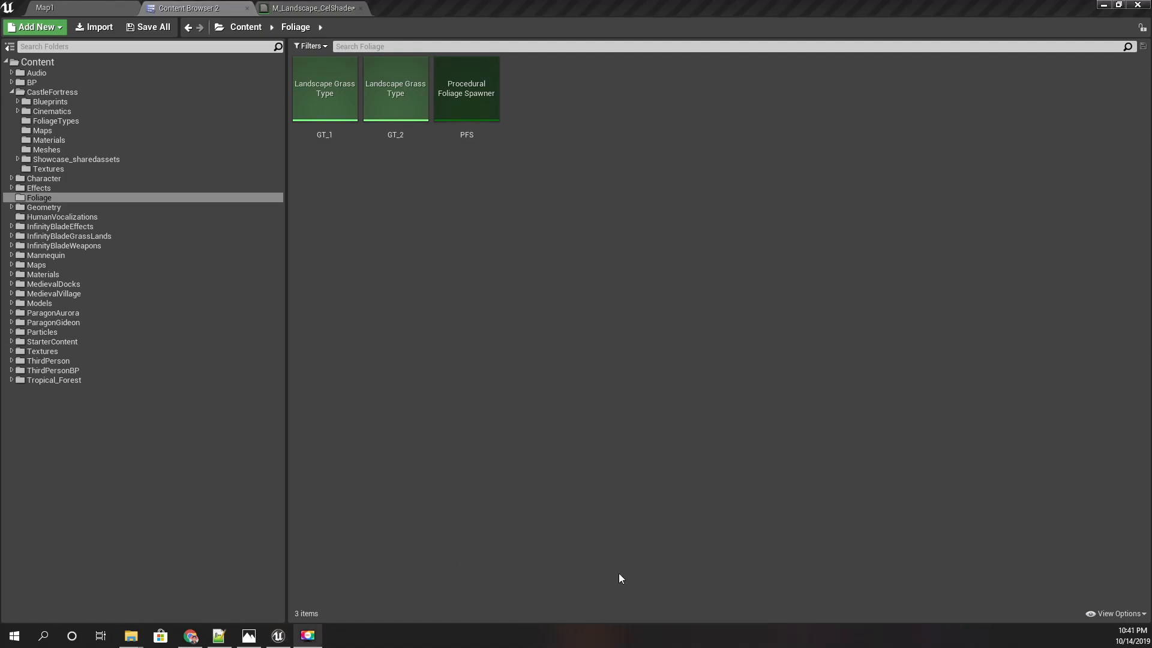
Create a Landscape Grass Type asset in the Foliage folder.
{"action": "right_click", "coordinate": [741, 405]}
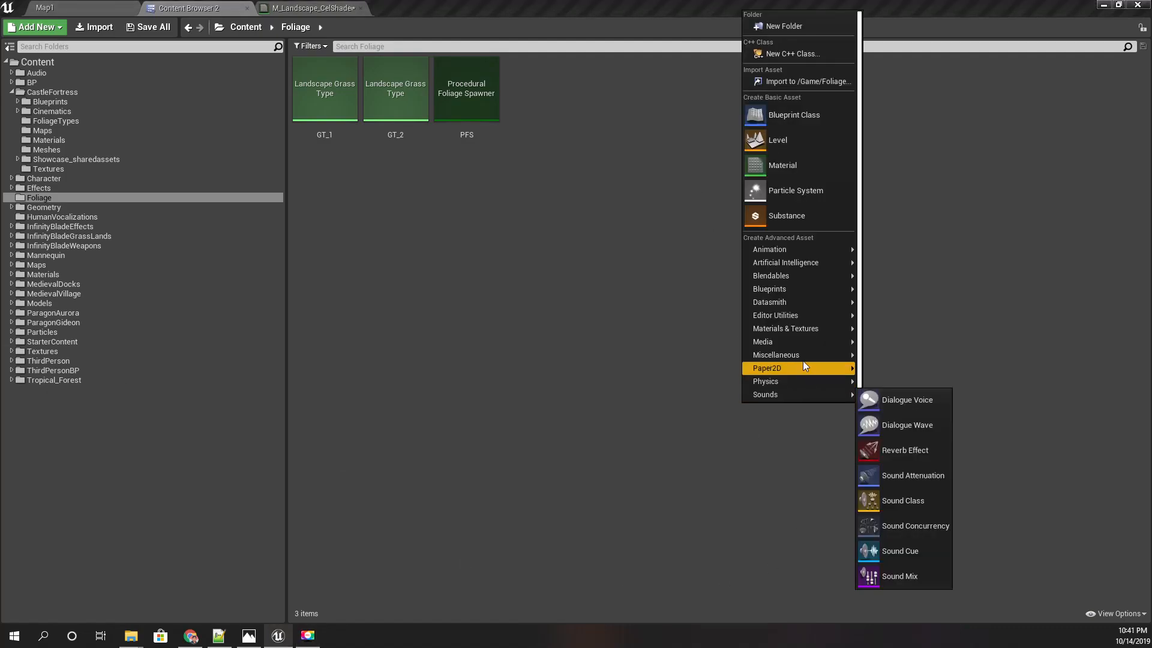
{"action": "mouse_move", "coordinate": [803, 354]}
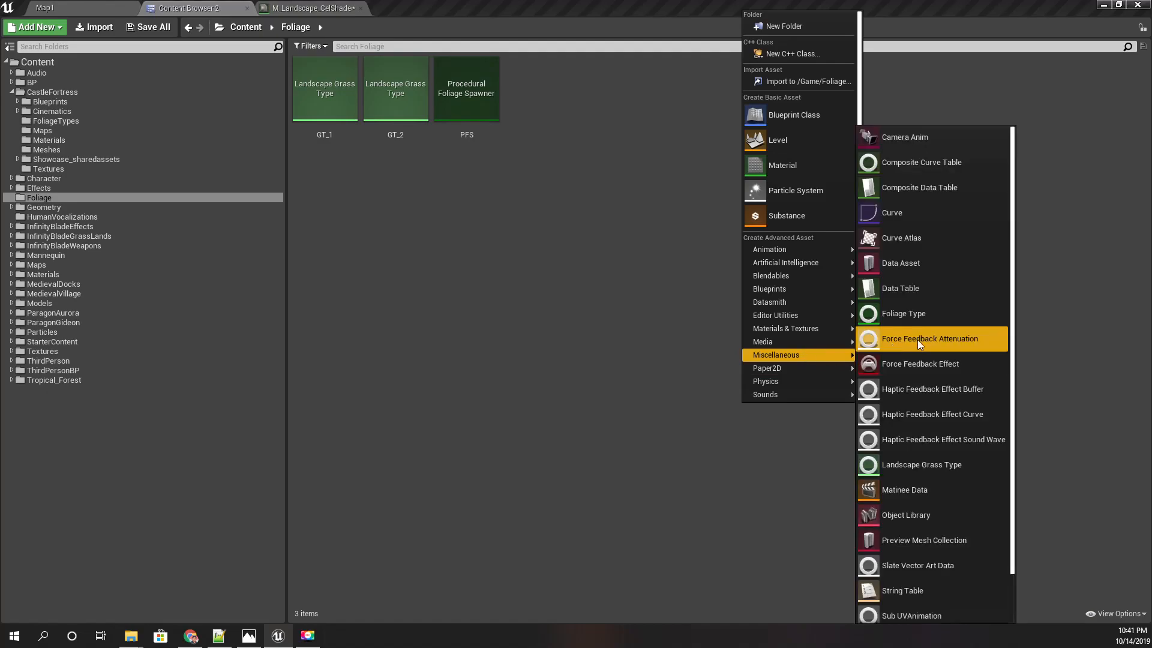
{"action": "left_click", "coordinate": [930, 466]}
Add one grass variety to NewLandscapeGrassType, review its mesh choices and settings, and close the asset.
{"action": "double_click", "coordinate": [457, 91]}
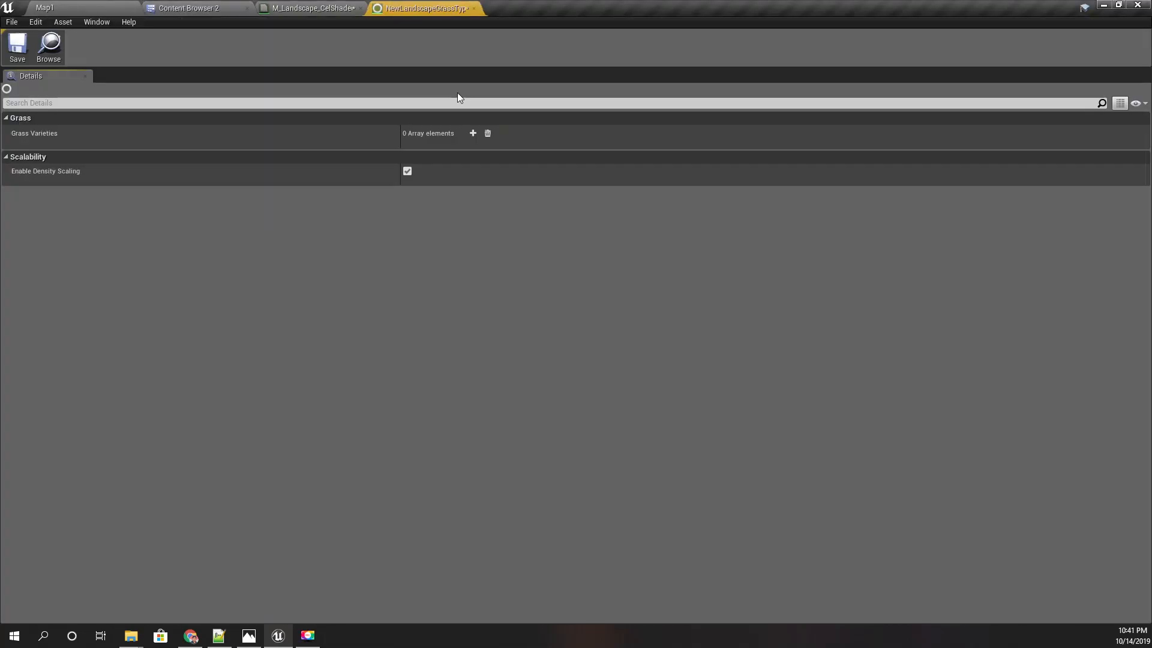
{"action": "left_click", "coordinate": [478, 130]}
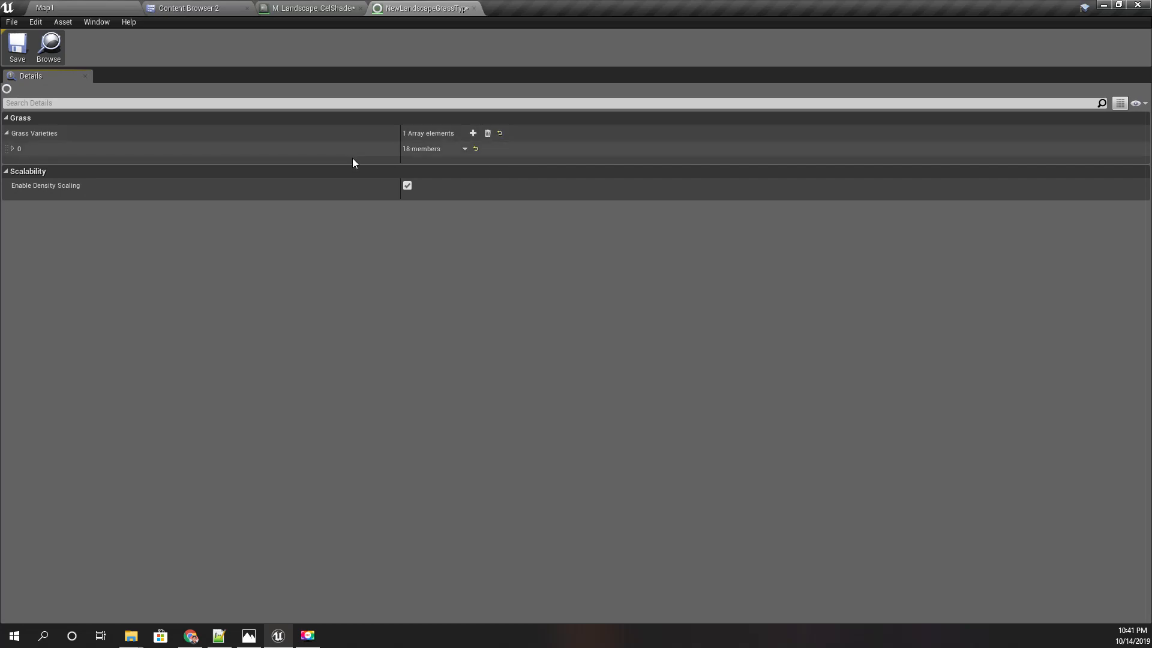
{"action": "left_click", "coordinate": [13, 149]}
{"action": "left_click", "coordinate": [487, 174]}
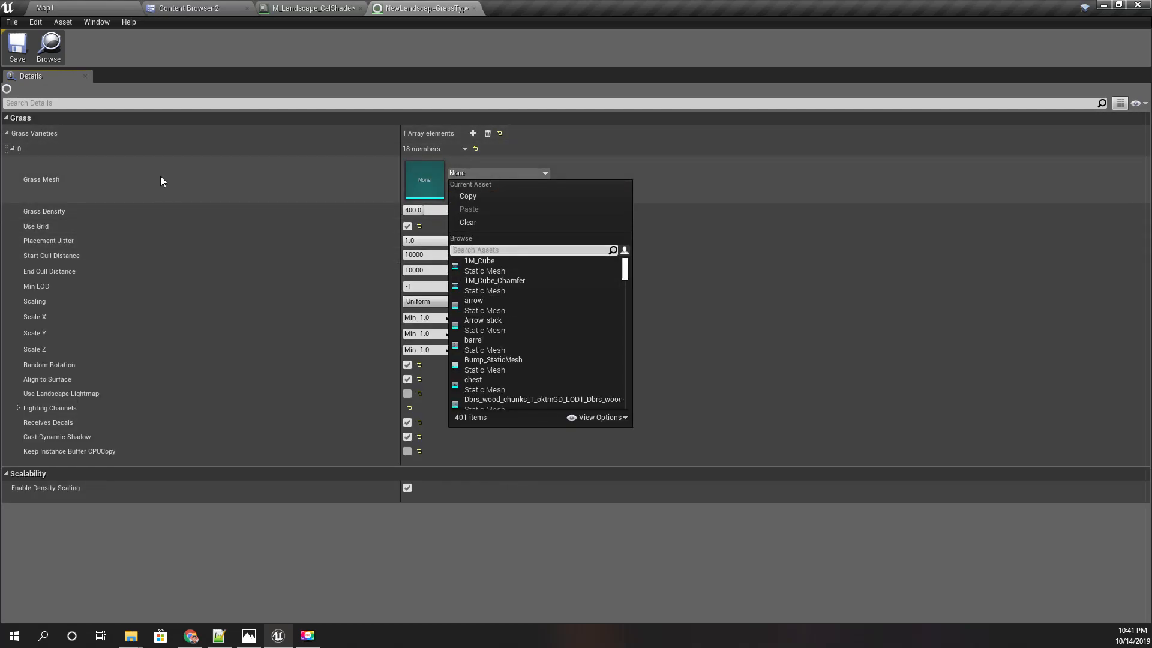
{"action": "left_click", "coordinate": [54, 193]}
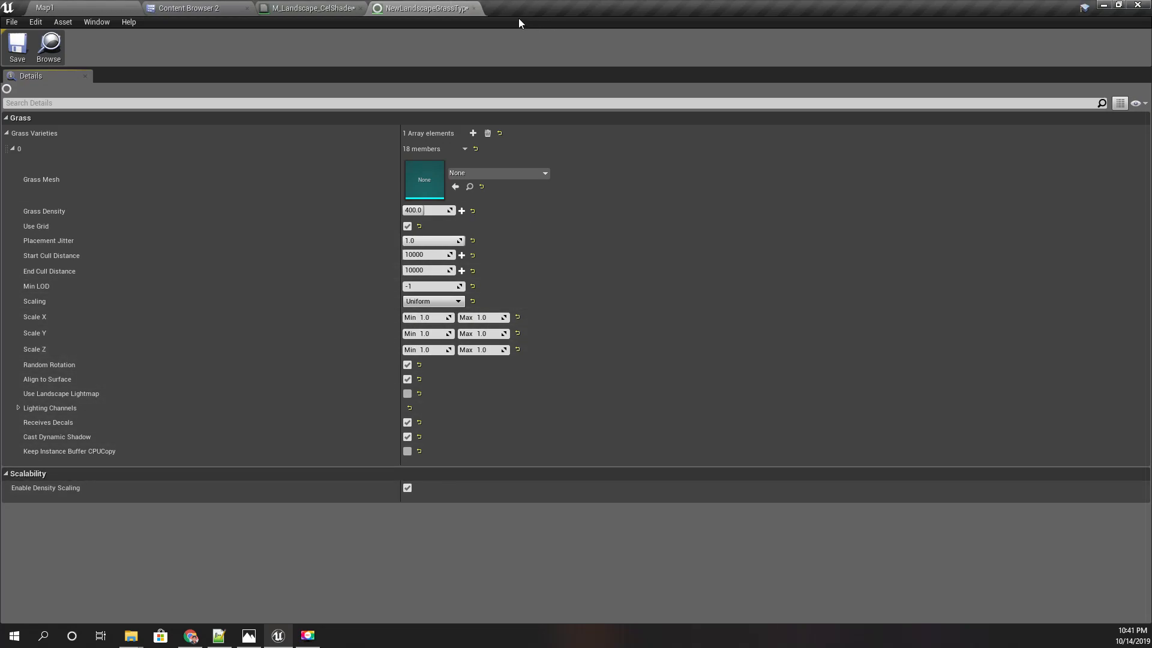
{"action": "left_click", "coordinate": [474, 9]}
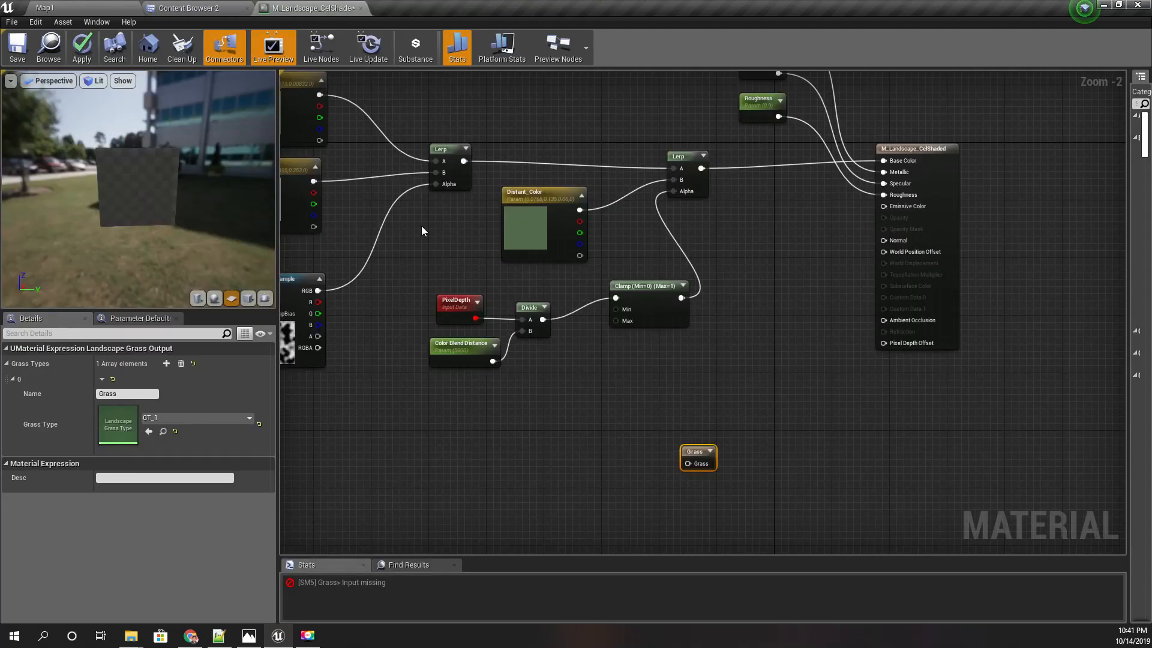
Delete the NewLandscapeGrassType asset from the Foliage folder.
{"action": "left_click", "coordinate": [186, 8]}
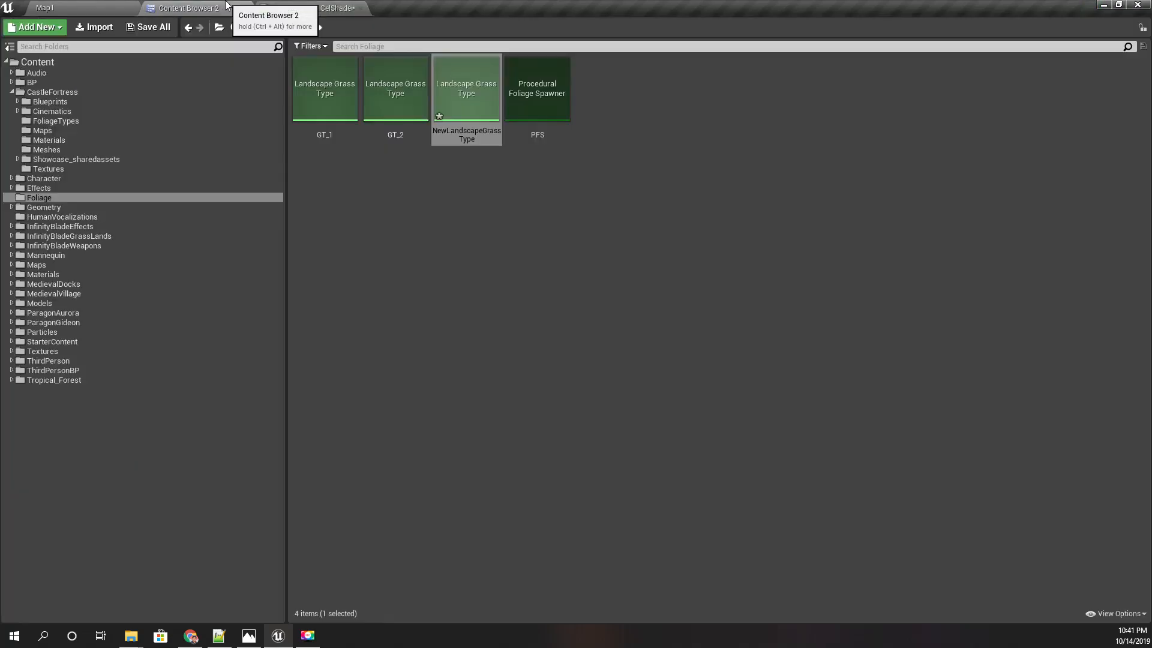
{"action": "left_click", "coordinate": [467, 114]}
{"action": "key", "text": "Delete"}
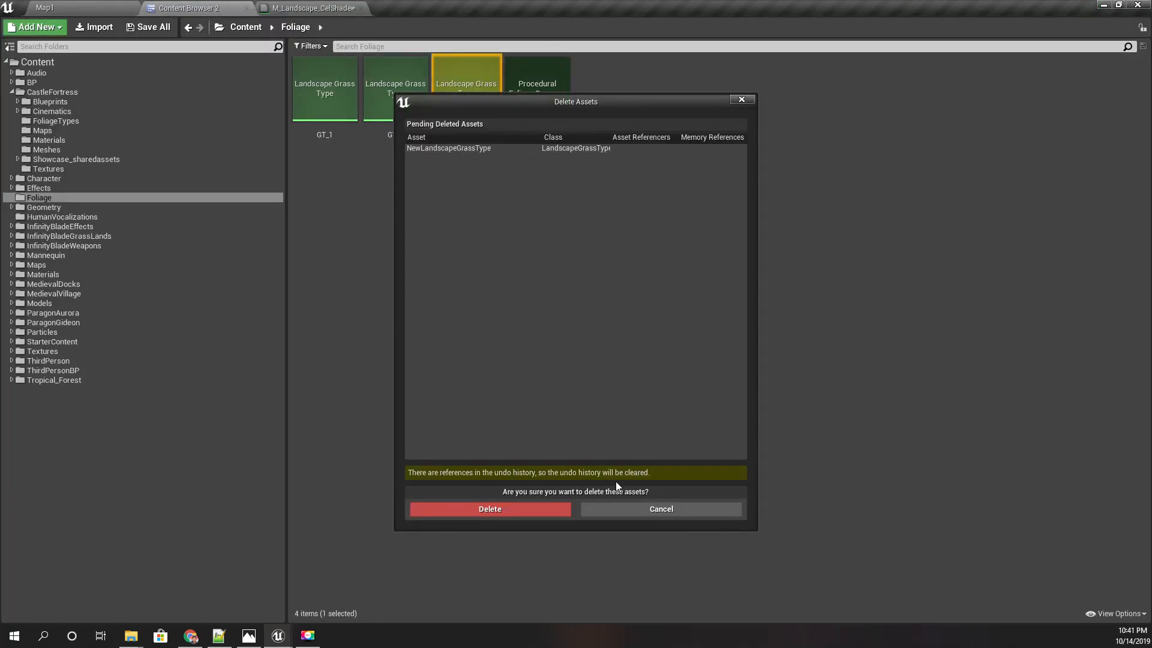
{"action": "left_click", "coordinate": [517, 509]}
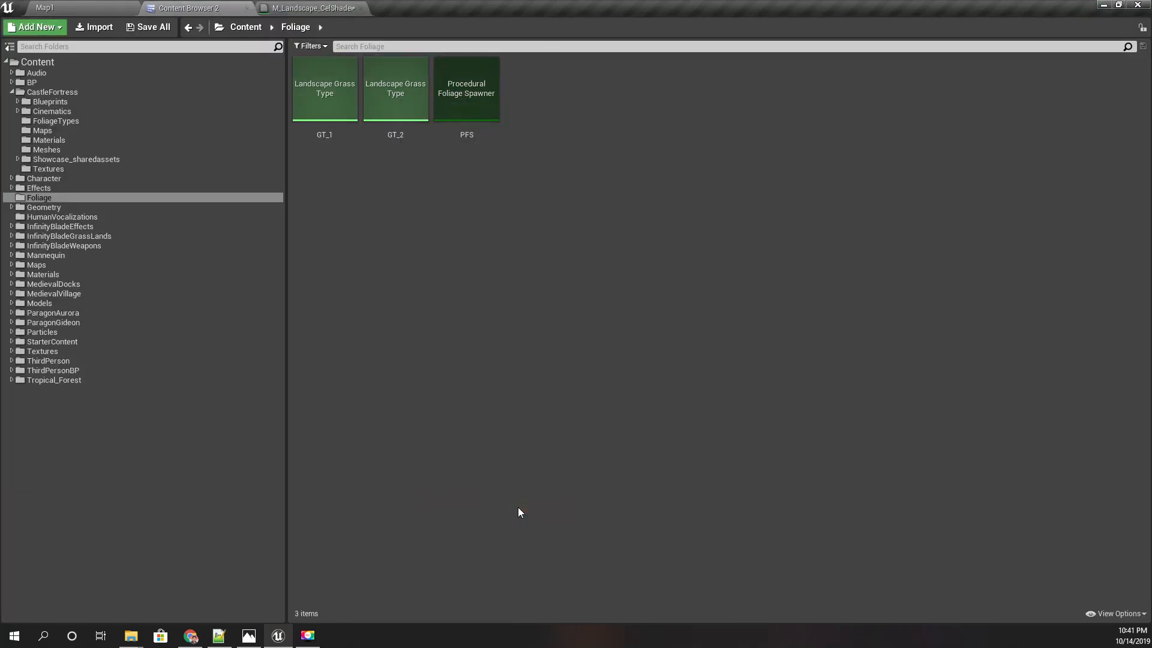
Inspect GT_1's grass variety settings and its SM_LittleGrass_B mesh, and return to the M_Landscape_CelShaded graph.
{"action": "double_click", "coordinate": [334, 117]}
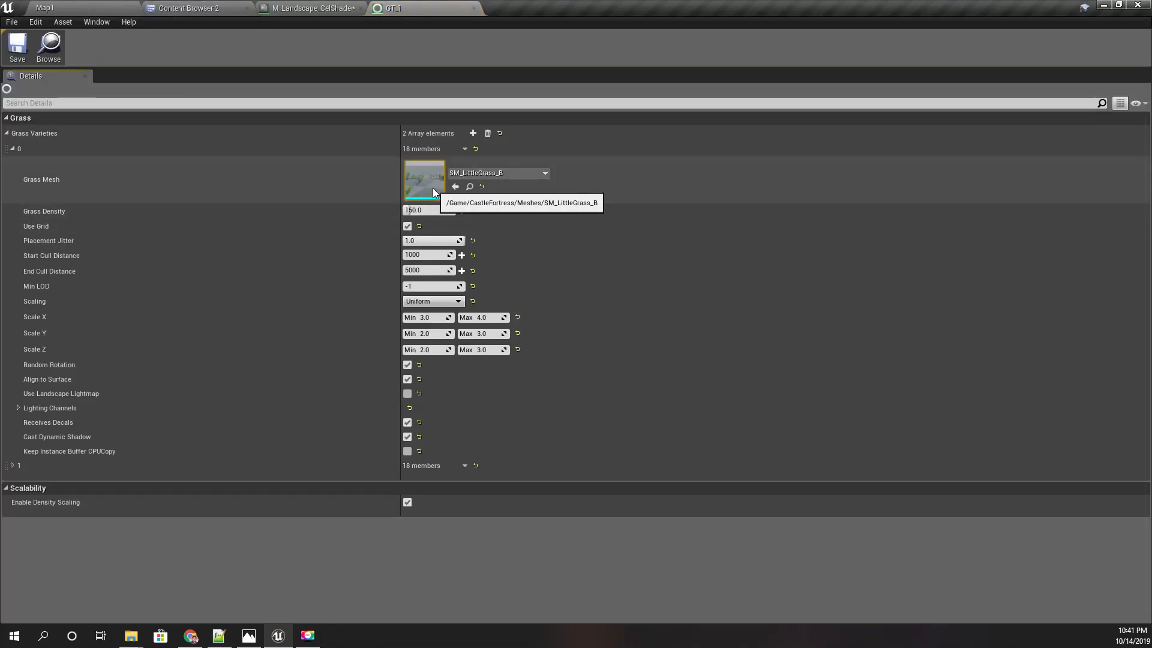
{"action": "double_click", "coordinate": [433, 188]}
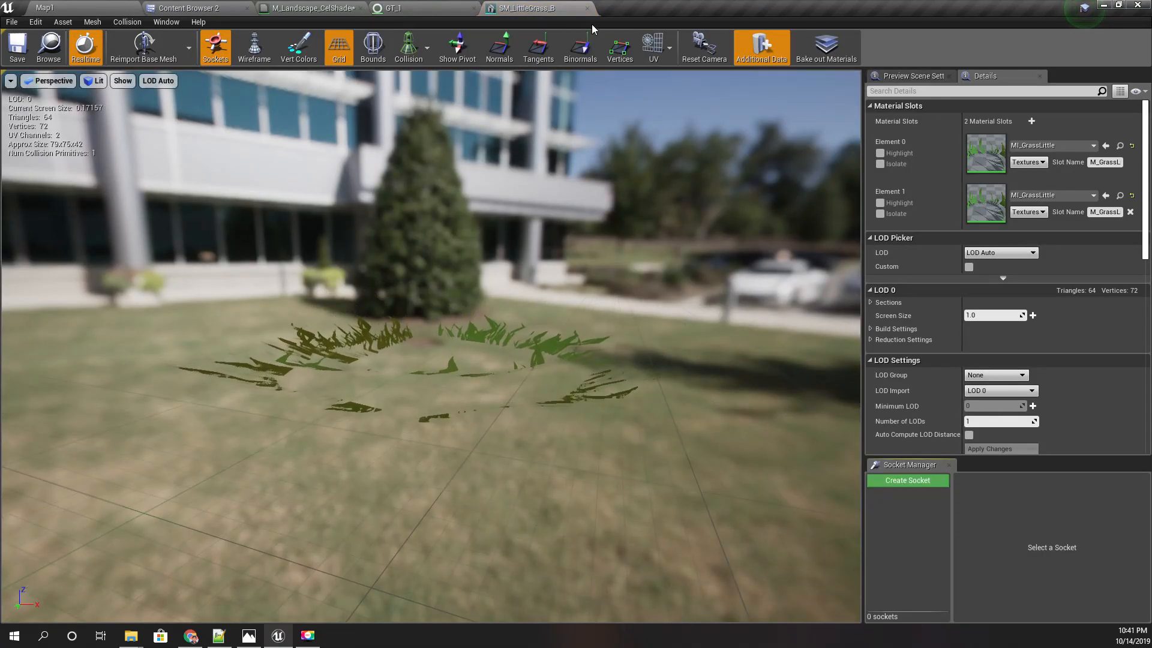
{"action": "left_click", "coordinate": [588, 9]}
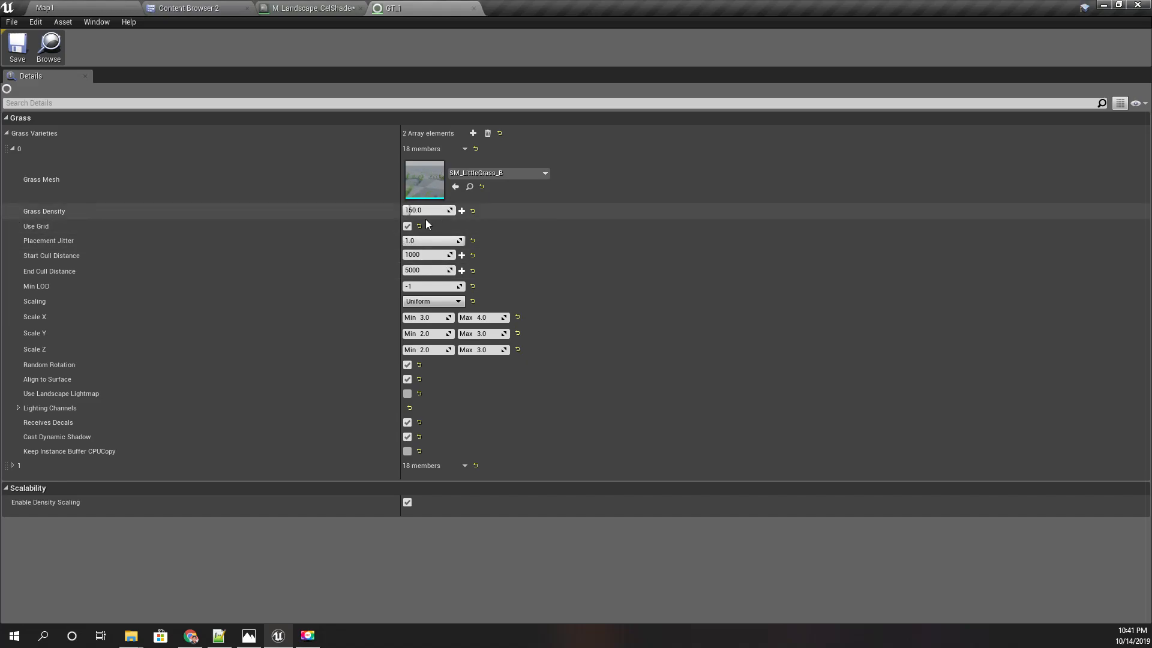
{"action": "left_click", "coordinate": [49, 48]}
{"action": "left_click_drag", "start_coordinate": [336, 120], "coordinate": [132, 431]}
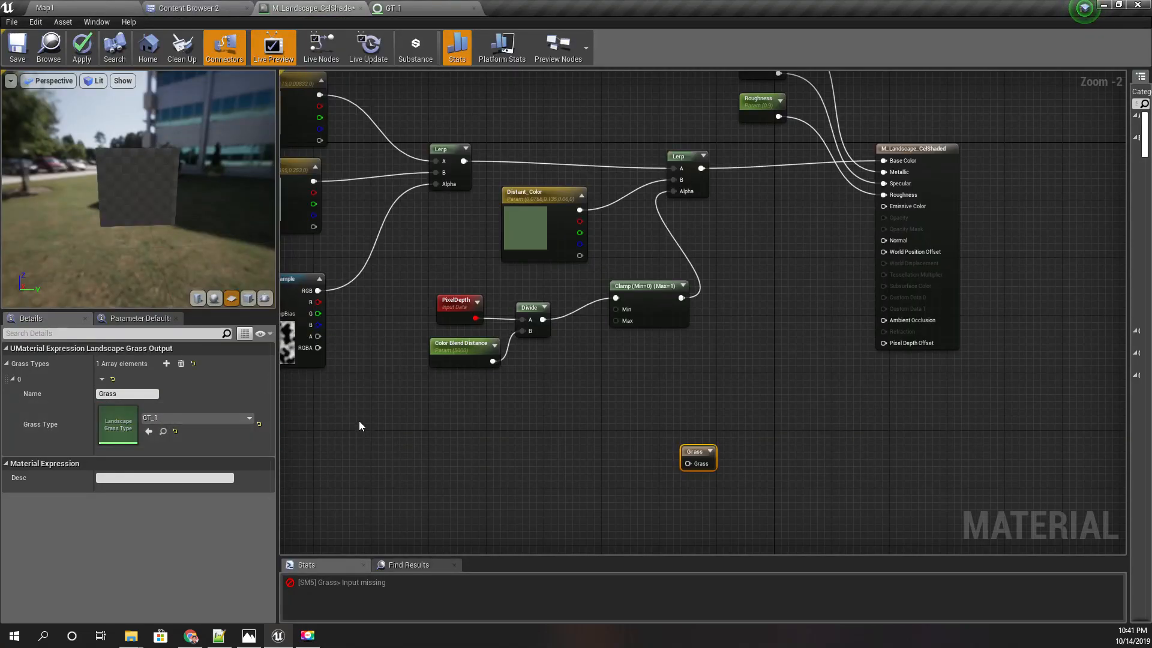
View the green and brown ground areas in Map1 and go back to the landscape material graph.
{"action": "left_click", "coordinate": [187, 7]}
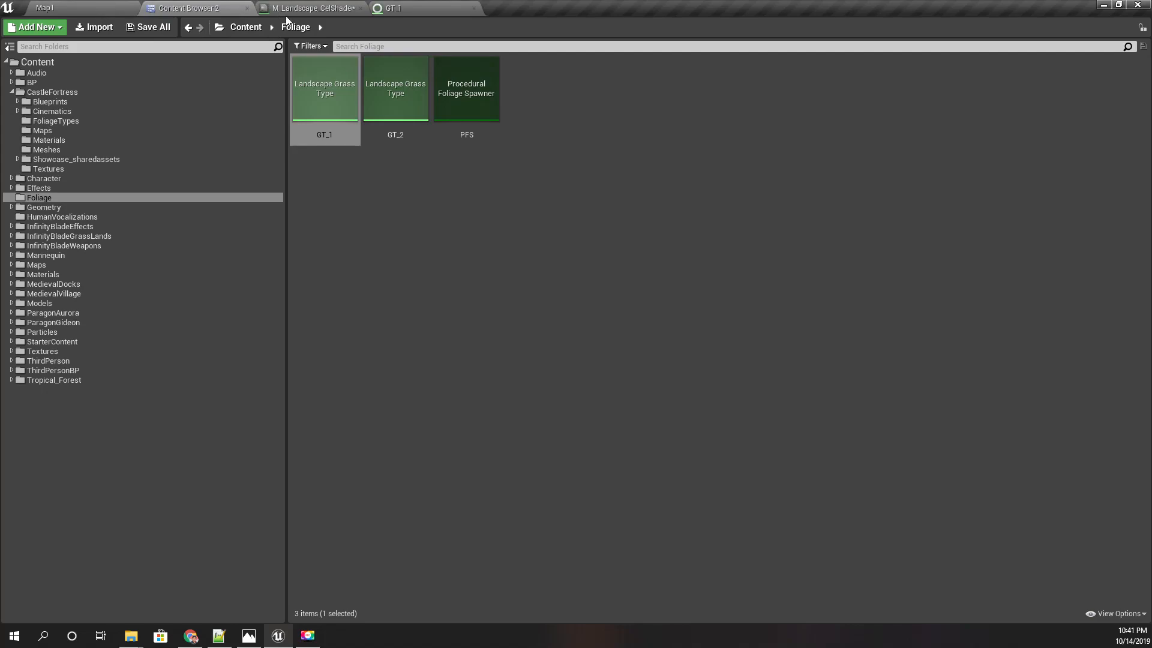
{"action": "left_click", "coordinate": [135, 8]}
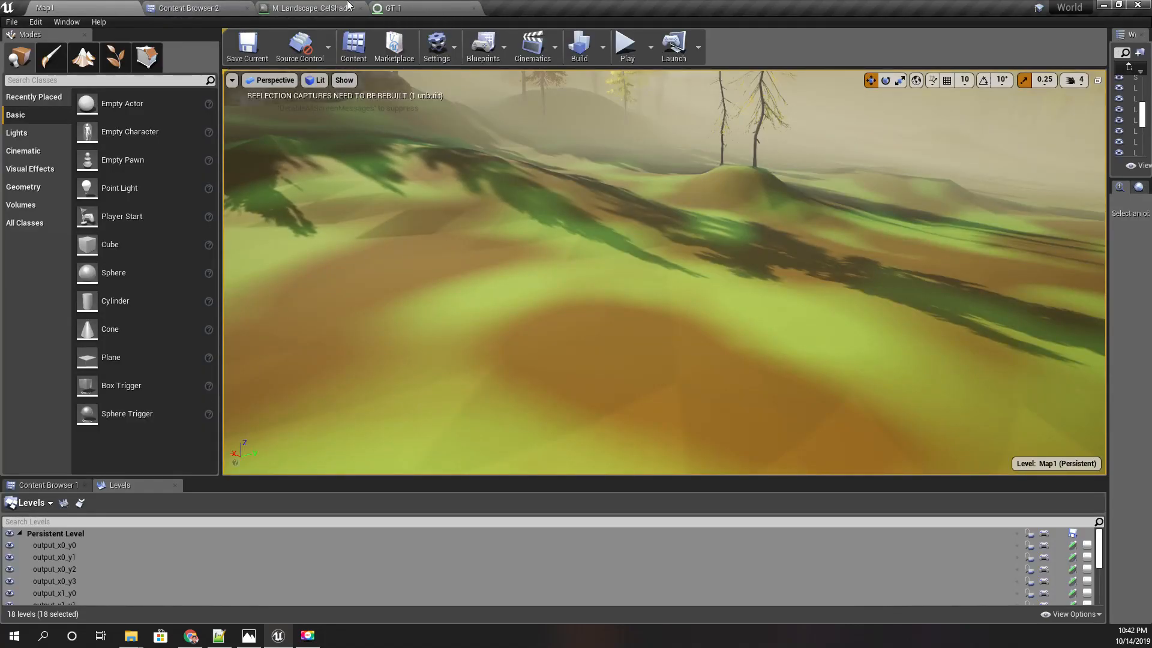
{"action": "right_click_drag", "start_coordinate": [540, 240], "coordinate": [672, 250]}
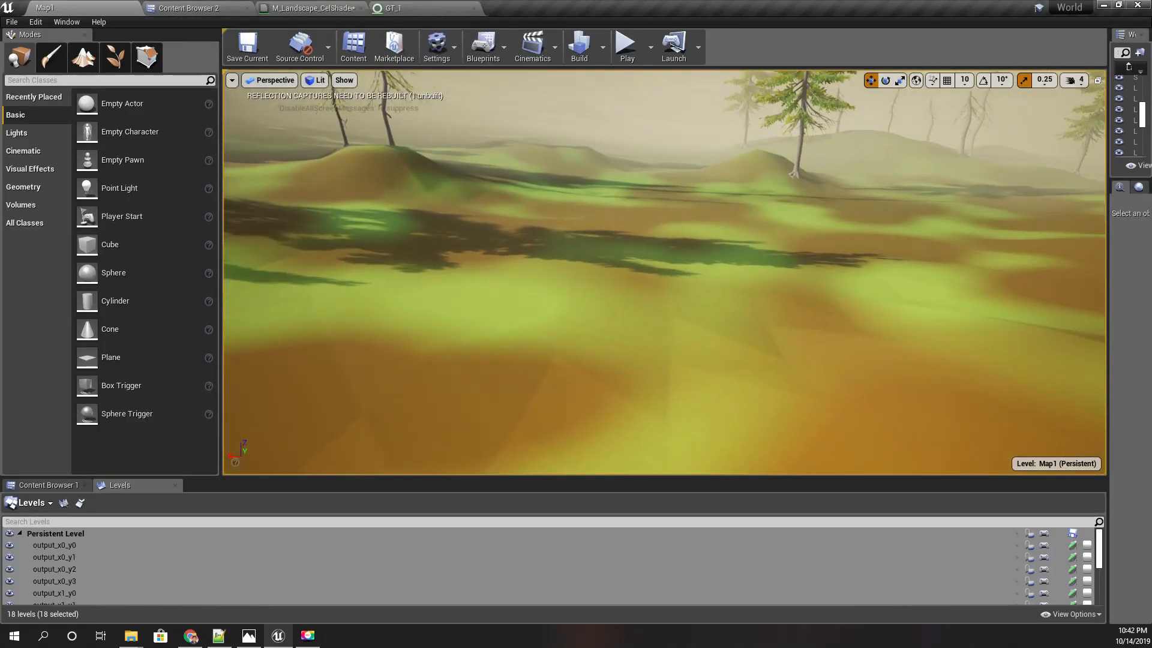
{"action": "left_click", "coordinate": [309, 8]}
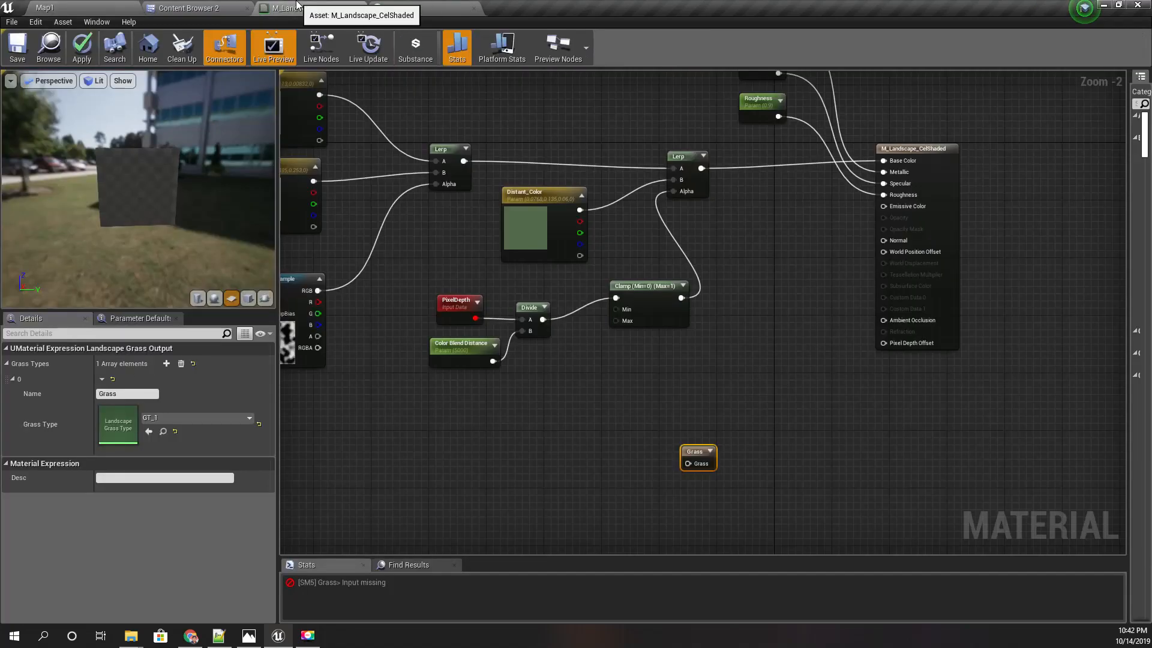
Move the Grass output node beneath the main M_Landscape_CelShaded result node.
{"action": "right_click_drag", "start_coordinate": [698, 500], "coordinate": [706, 392]}
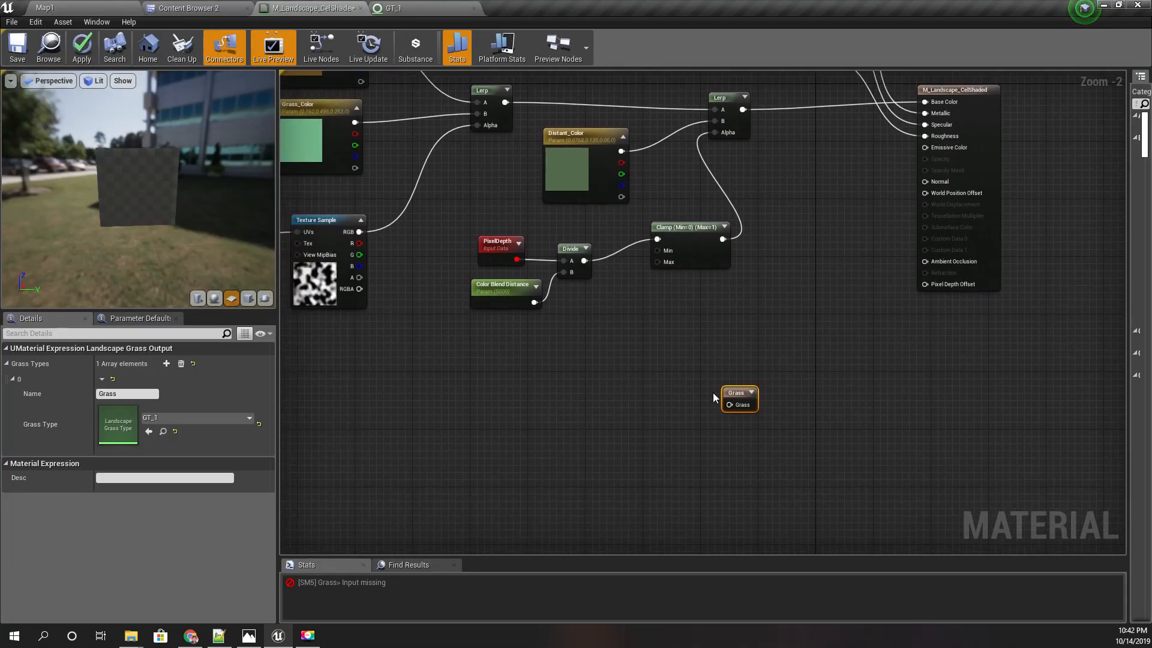
{"action": "left_click_drag", "start_coordinate": [733, 395], "coordinate": [899, 346]}
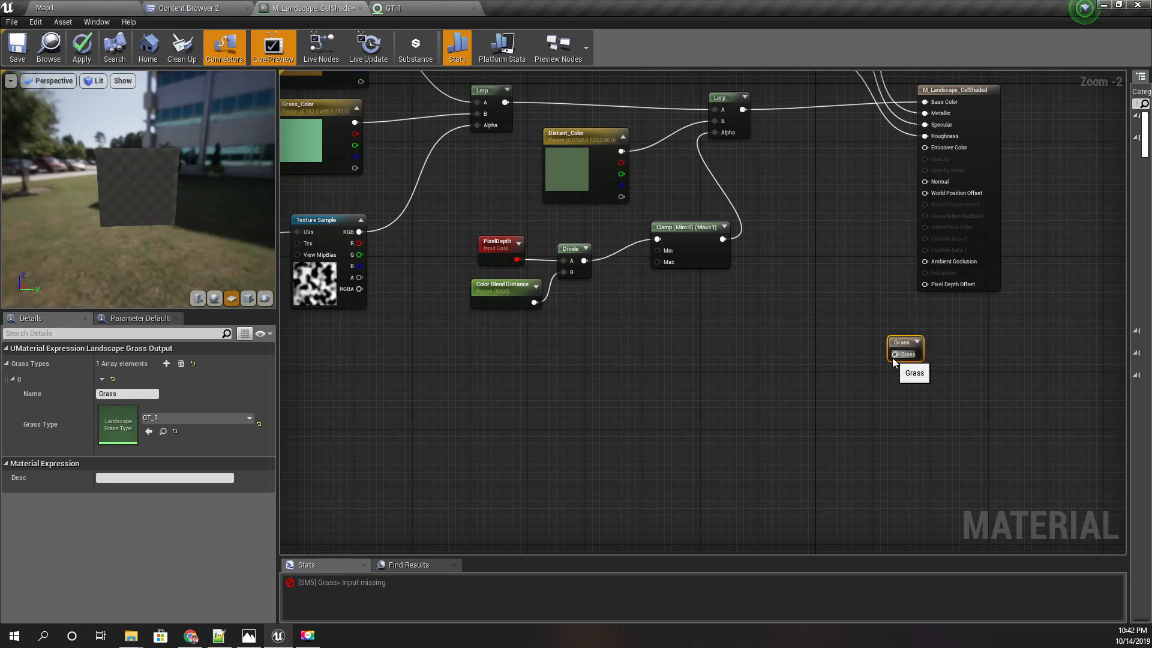
{"action": "right_click_drag", "start_coordinate": [776, 388], "coordinate": [802, 419]}
{"action": "scroll", "coordinate": [809, 478], "scroll_direction": "up", "scroll_amount": 1}
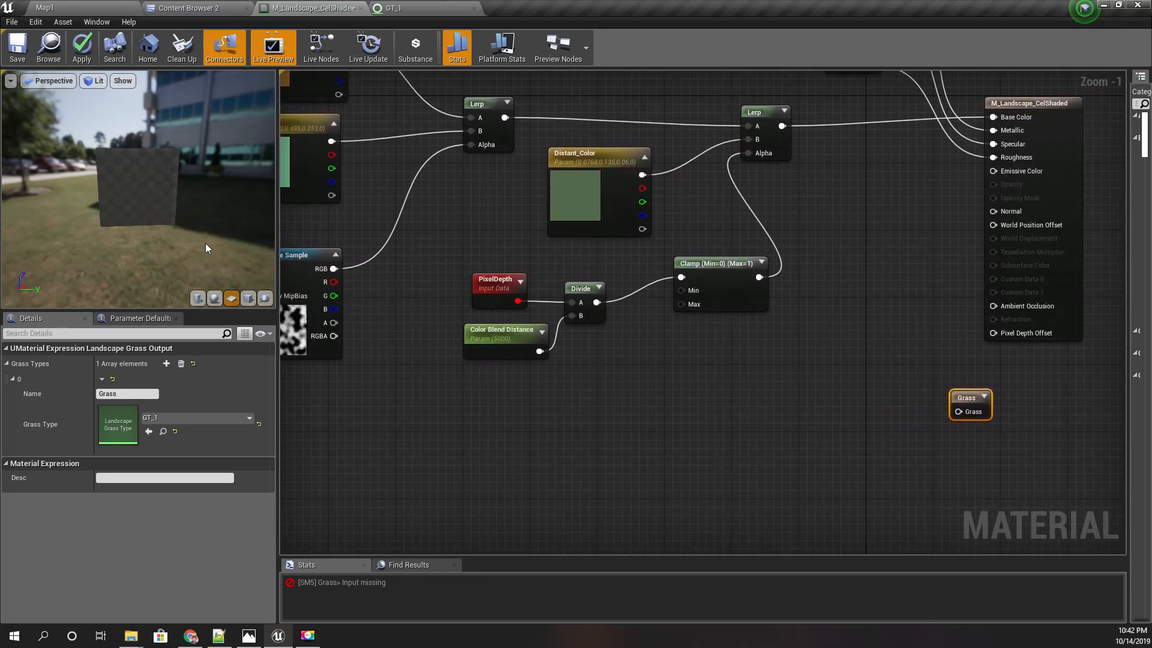
Compare the Grass_Color and Texture Sample nodes with the ground pattern in Map1.
{"action": "right_click_drag", "start_coordinate": [360, 226], "coordinate": [431, 238]}
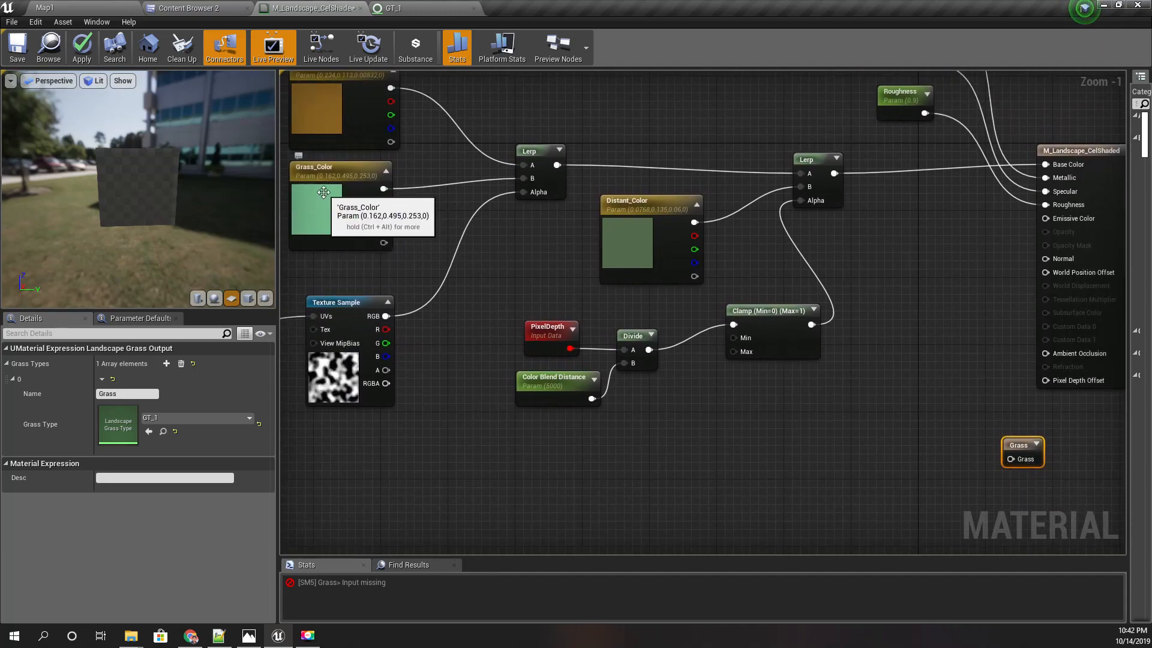
{"action": "left_click", "coordinate": [84, 8]}
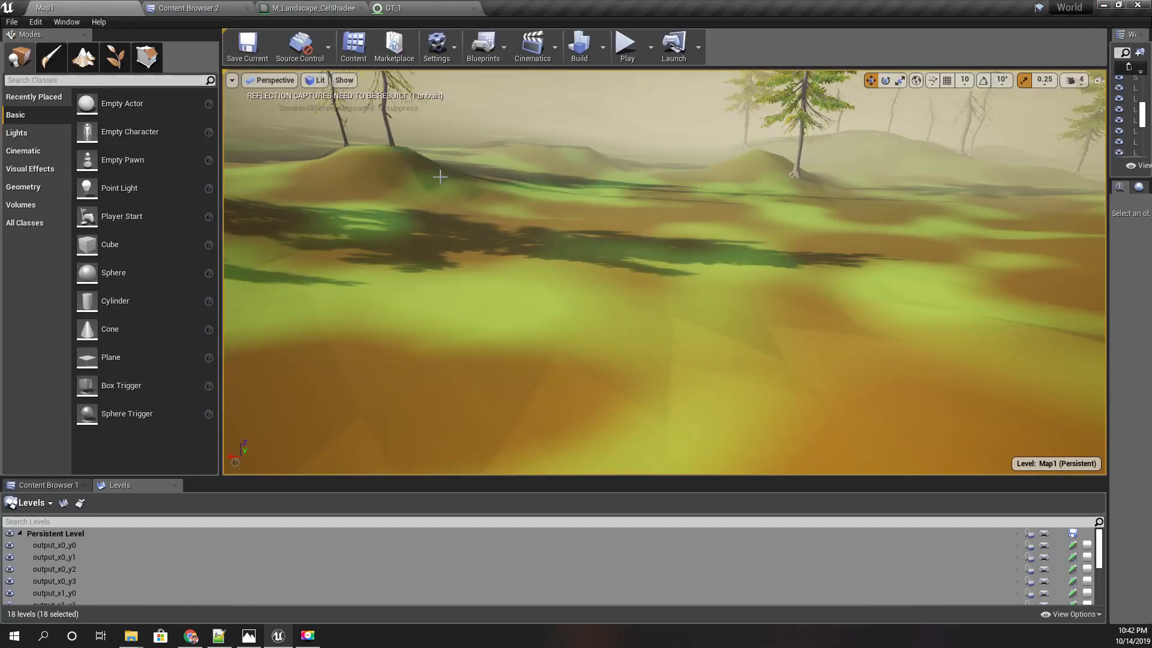
{"action": "left_click", "coordinate": [423, 8]}
{"action": "left_click", "coordinate": [192, 6]}
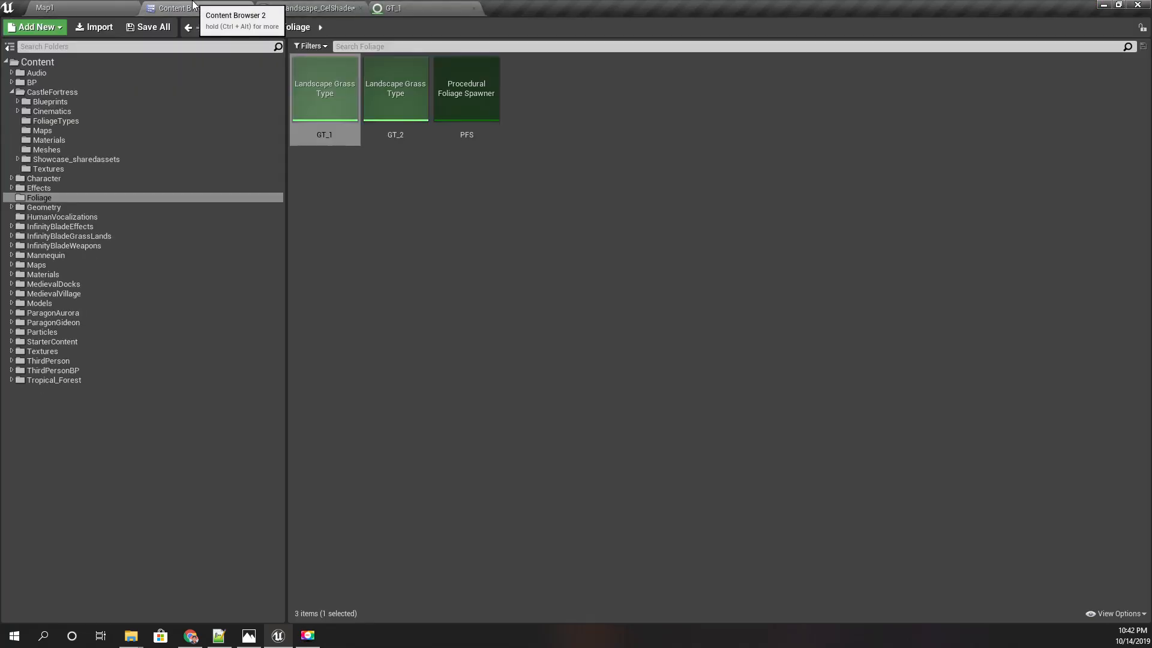
{"action": "left_click", "coordinate": [336, 8]}
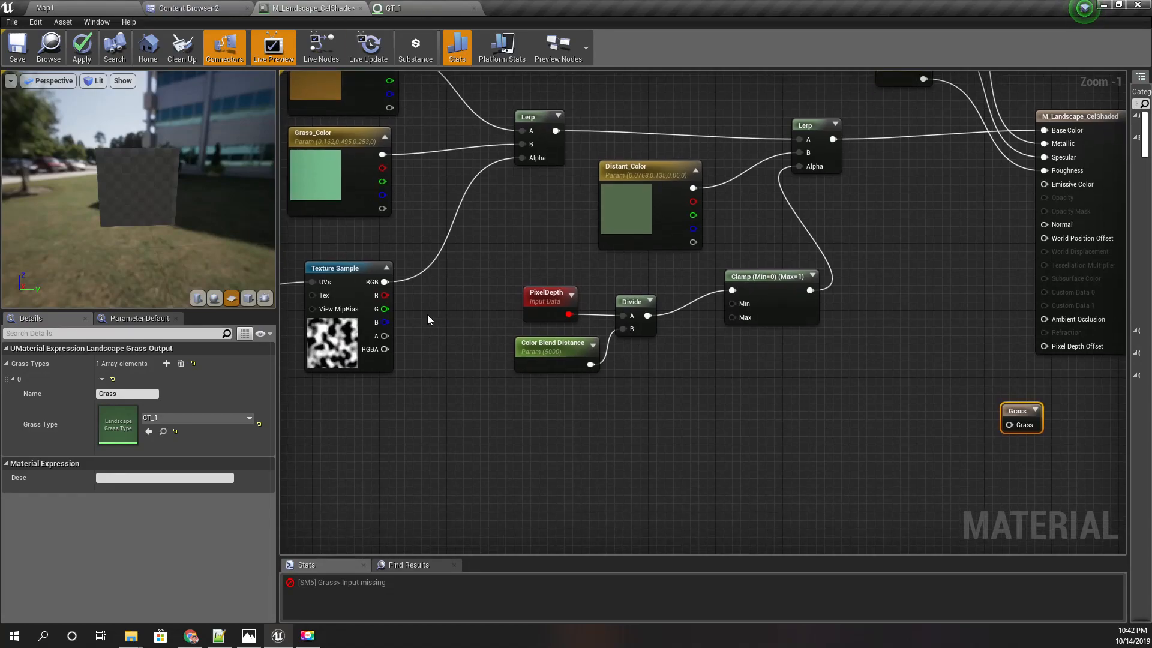
Connect the Texture Sample's RGB output to the Grass node's input and apply the material changes.
{"action": "left_click_drag", "start_coordinate": [426, 311], "coordinate": [1017, 427]}
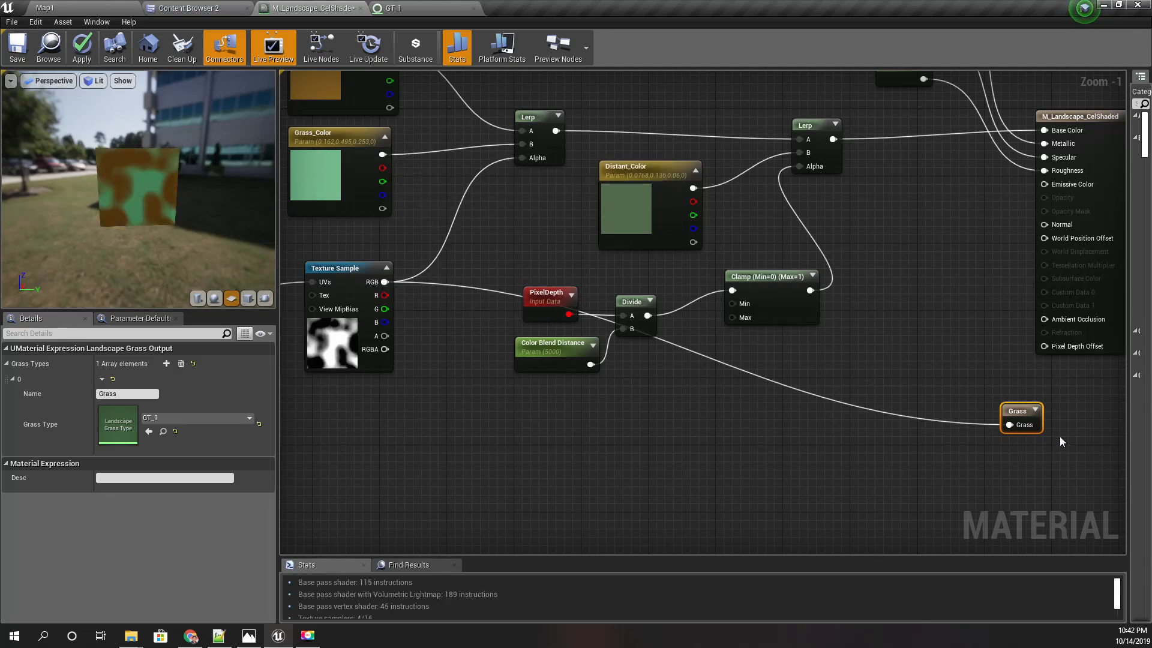
{"action": "left_click_drag", "start_coordinate": [1020, 420], "coordinate": [1054, 420]}
{"action": "right_click_drag", "start_coordinate": [1055, 440], "coordinate": [928, 435]}
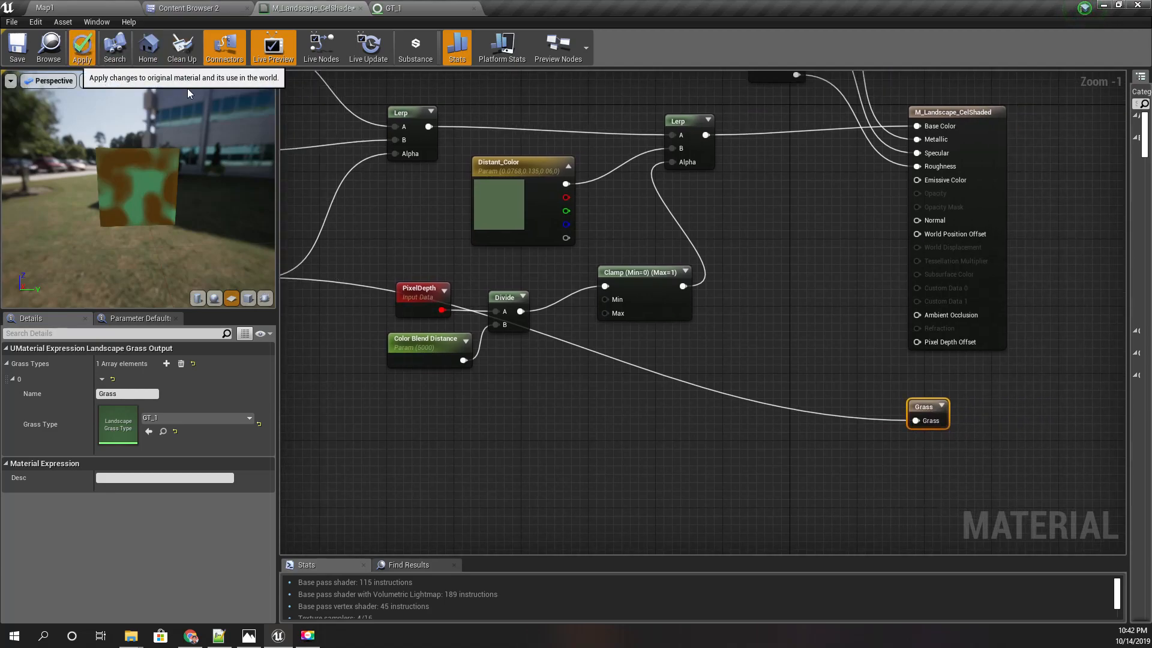
{"action": "left_click", "coordinate": [81, 48]}
Examine the grass distribution across the Map1 landscape and enlarge the level view to full screen.
{"action": "left_click", "coordinate": [100, 5]}
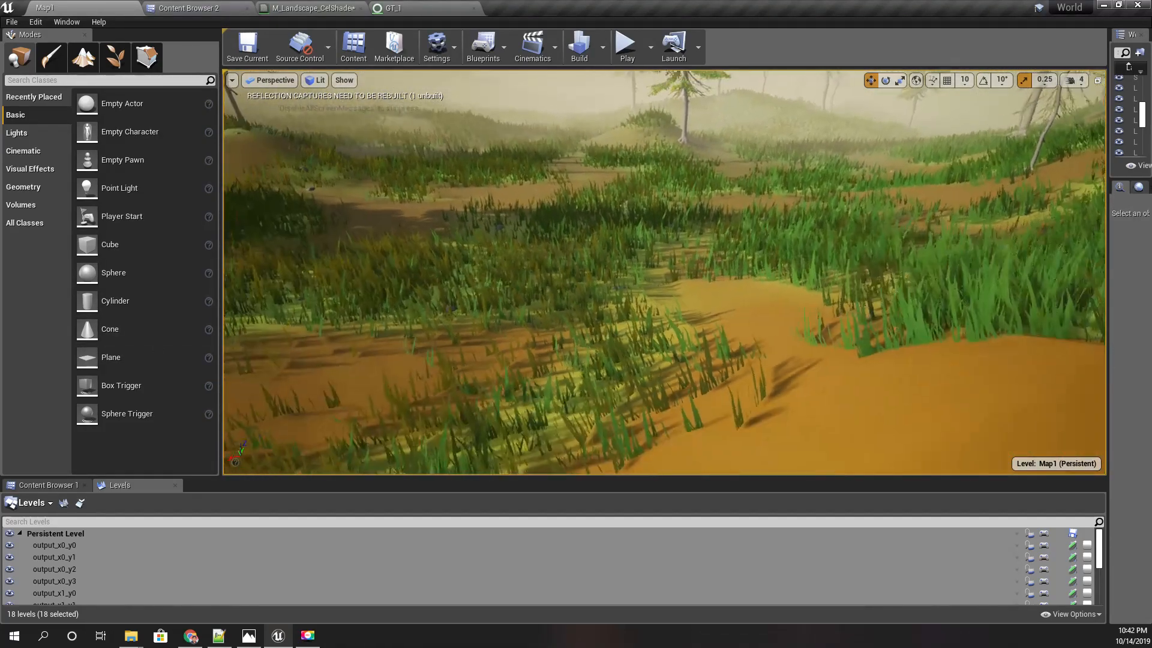
{"action": "key", "text": "s"}
{"action": "right_click_drag", "start_coordinate": [664, 273], "coordinate": [624, 361]}
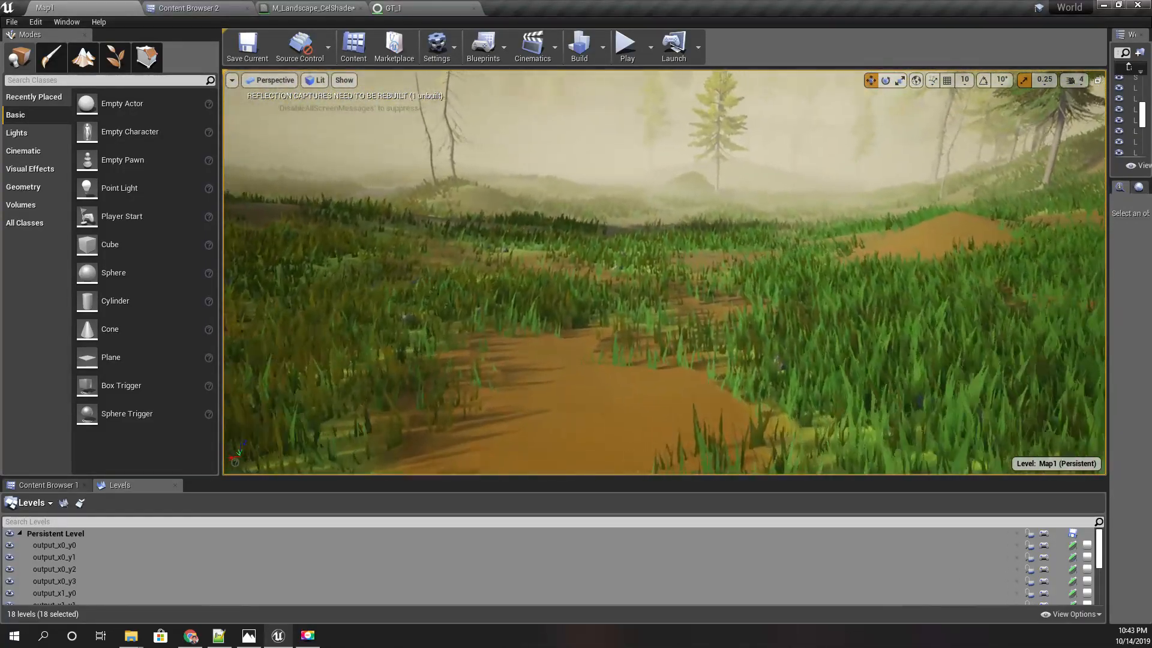
{"action": "key", "text": "F11"}
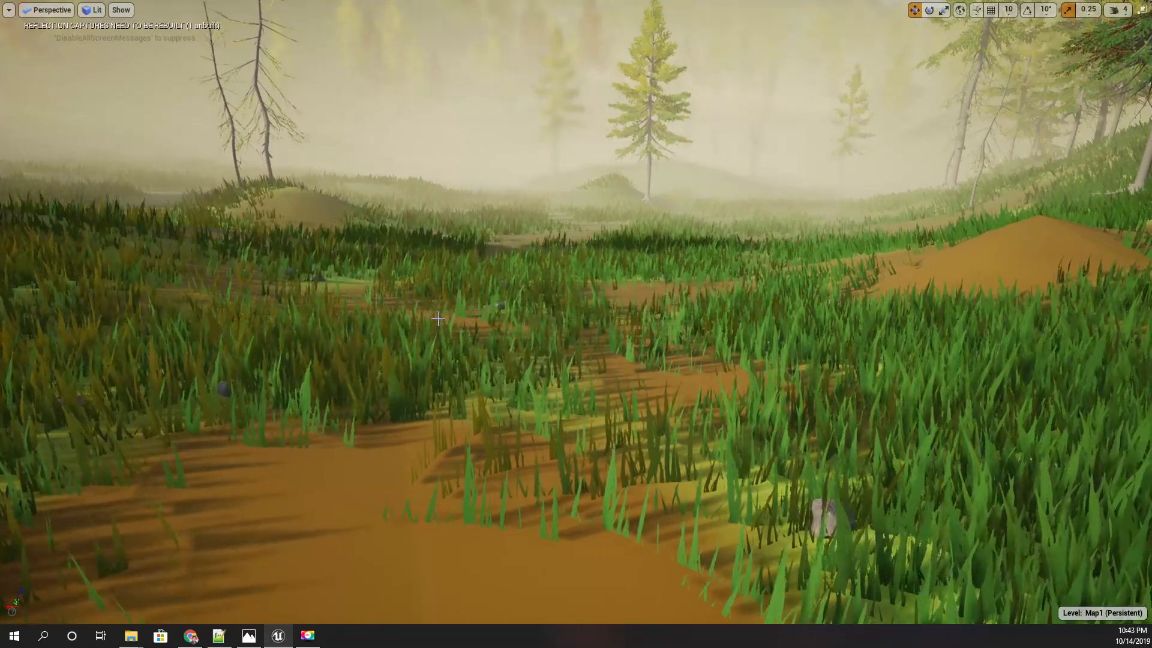
Play the level and run the character through the landscape to check how the grass follows the green areas.
{"action": "key", "text": "alt+p"}
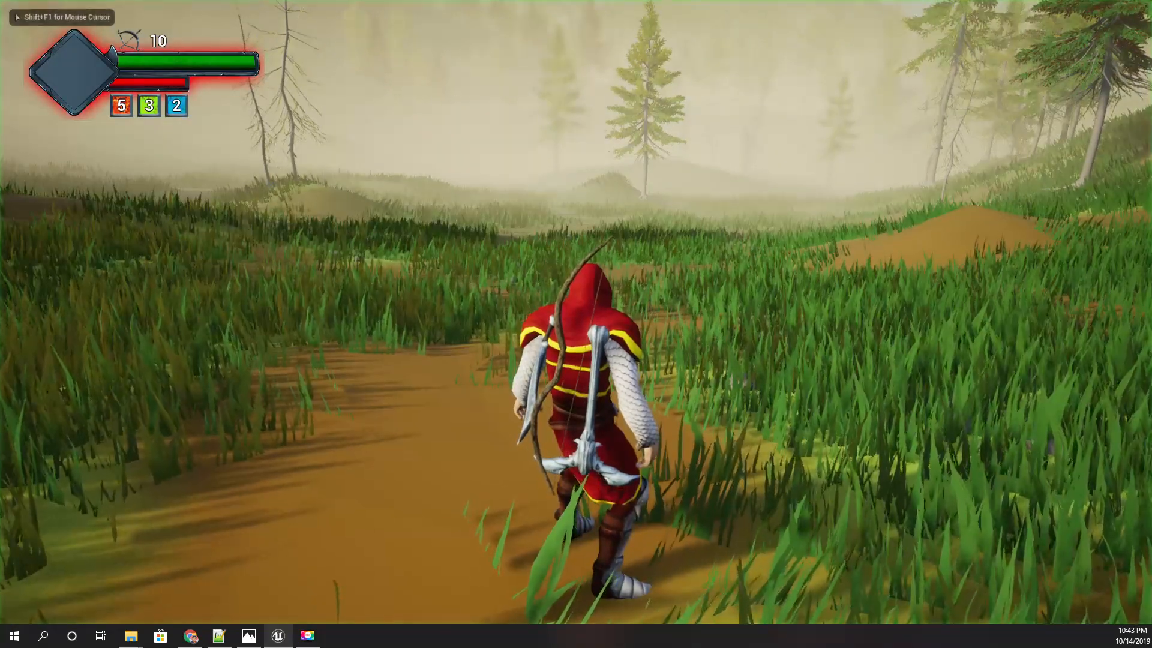
{"action": "key", "text": "w"}
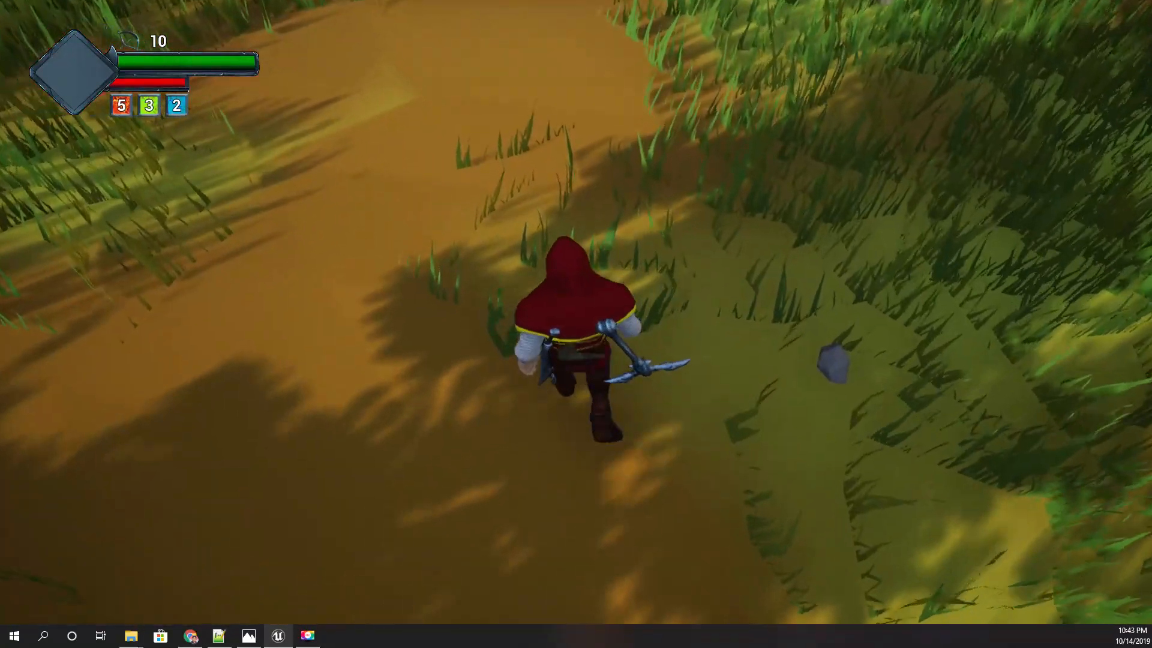
{"action": "key", "text": "w"}
{"action": "key", "text": "a"}
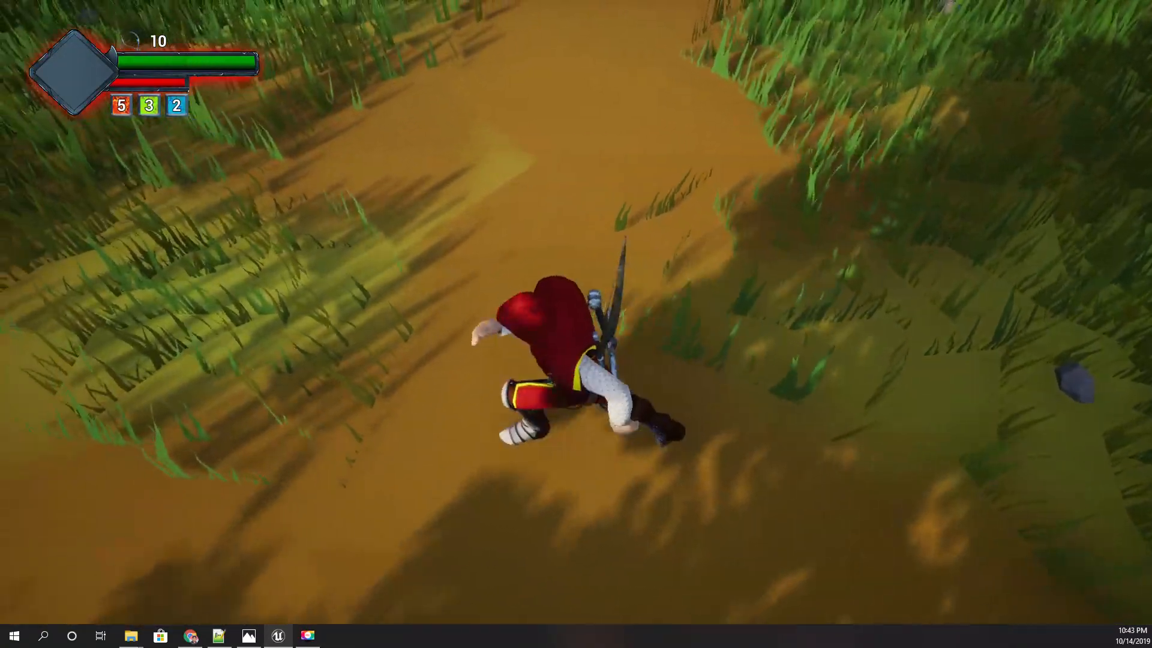
{"action": "key", "text": "d"}
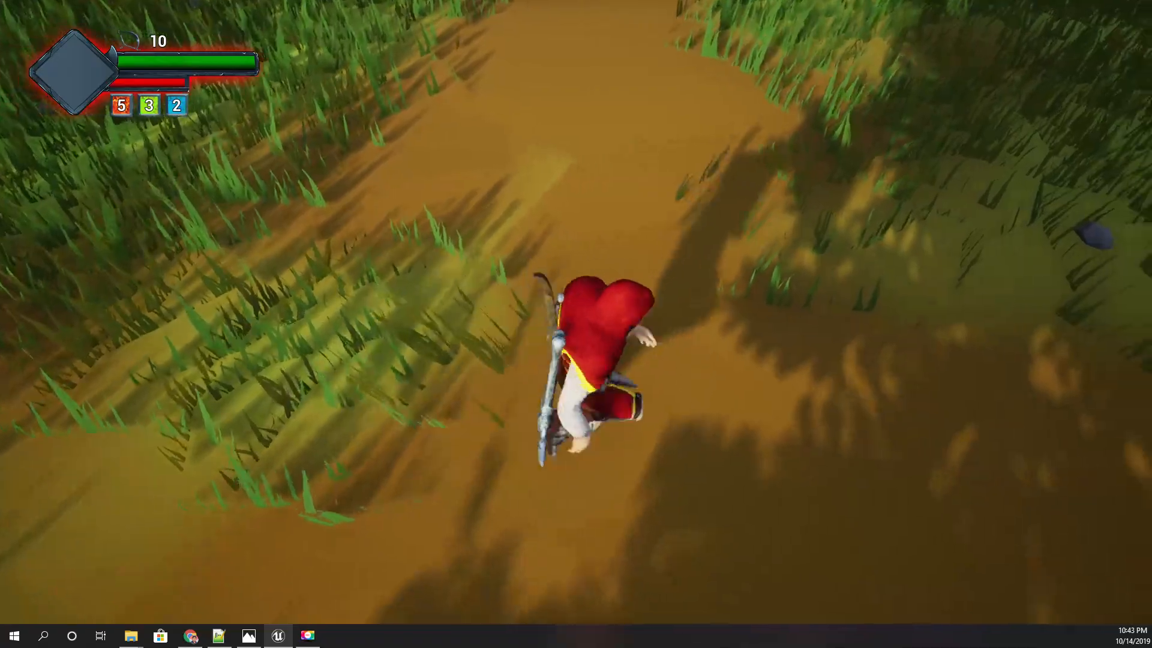
{"action": "key", "text": "w"}
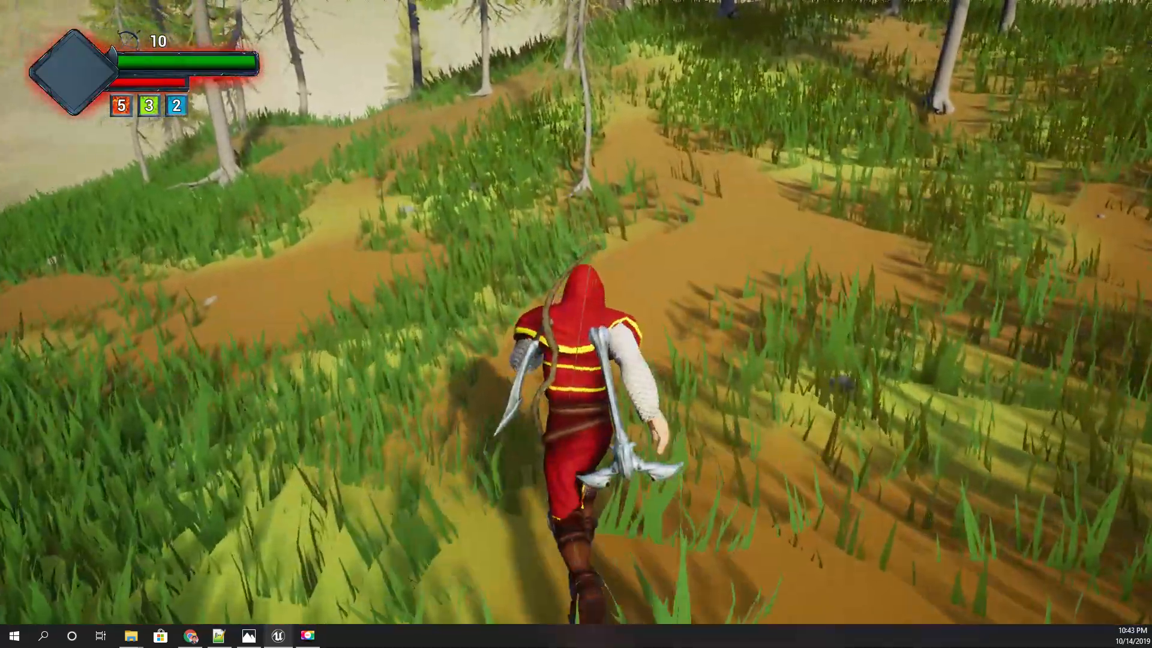
Stop the play session, leave full screen and return to the M_Landscape_CelShaded material graph.
{"action": "key", "text": "F11"}
{"action": "key", "text": "Escape"}
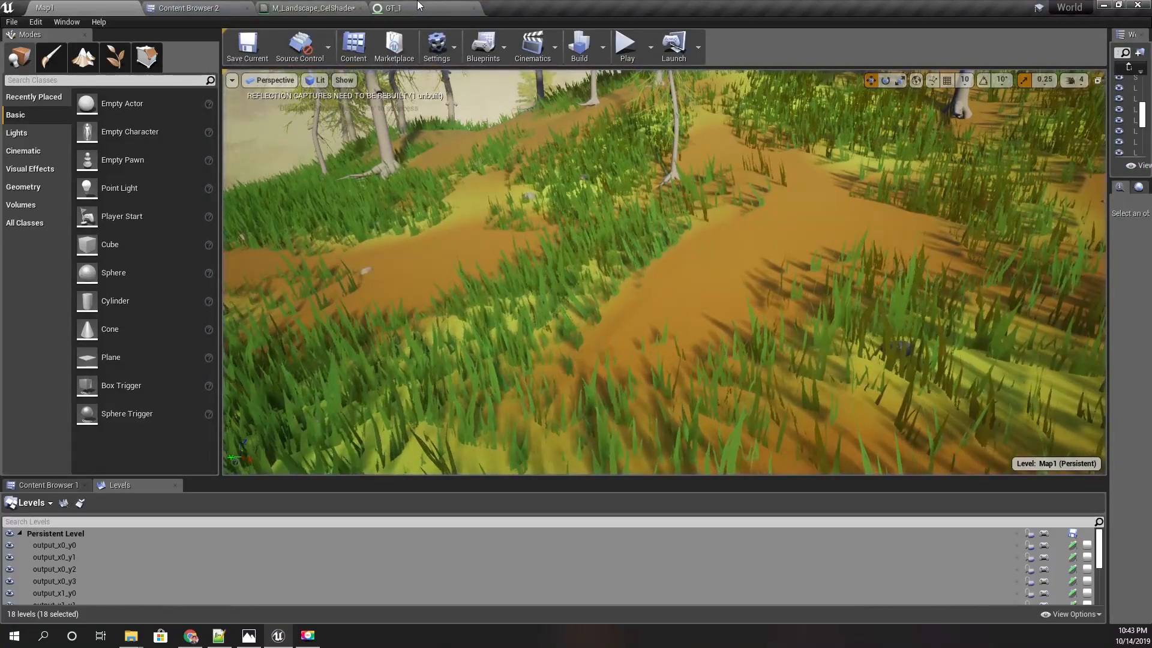
{"action": "left_click", "coordinate": [419, 7]}
{"action": "left_click", "coordinate": [294, 7]}
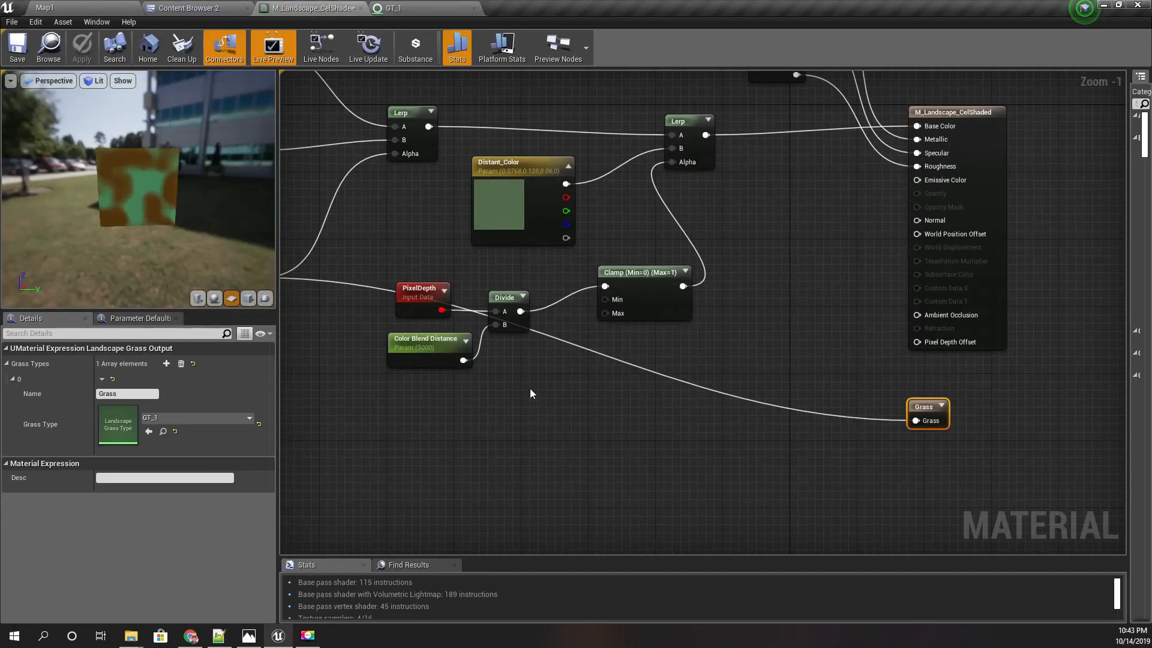
Try feeding the Texture Sample's RGB output into input A of a new If node, and delete that node.
{"action": "right_click_drag", "start_coordinate": [546, 397], "coordinate": [712, 368]}
{"action": "left_click_drag", "start_coordinate": [454, 262], "coordinate": [809, 399]}
{"action": "type", "text": "if"}
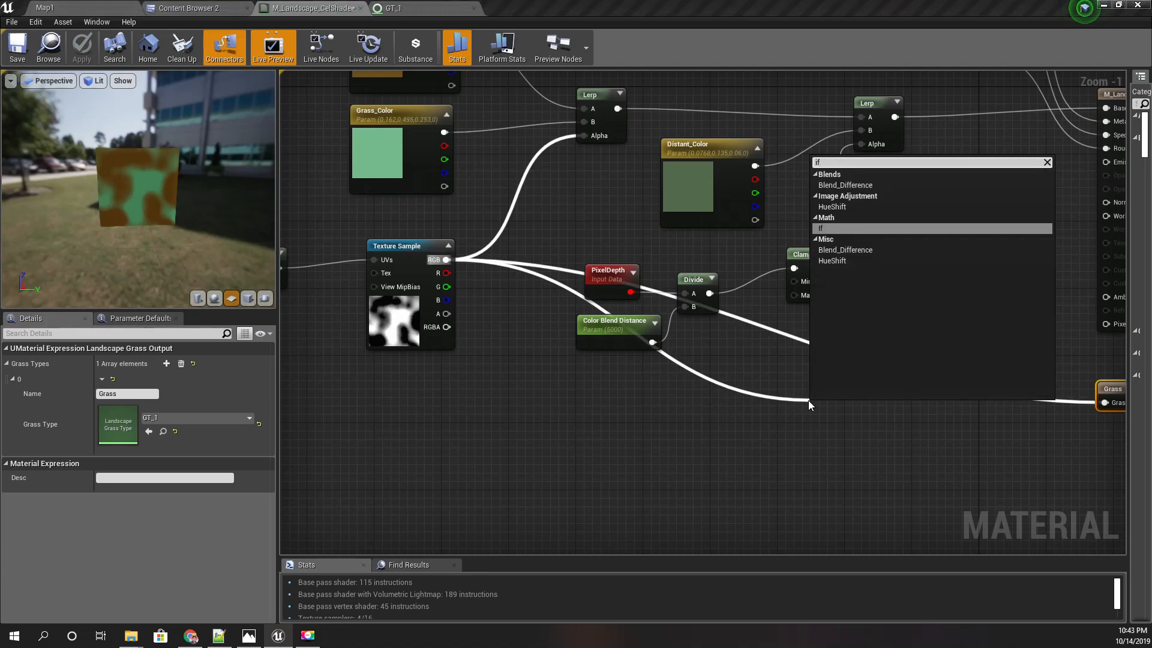
{"action": "key", "text": "Return"}
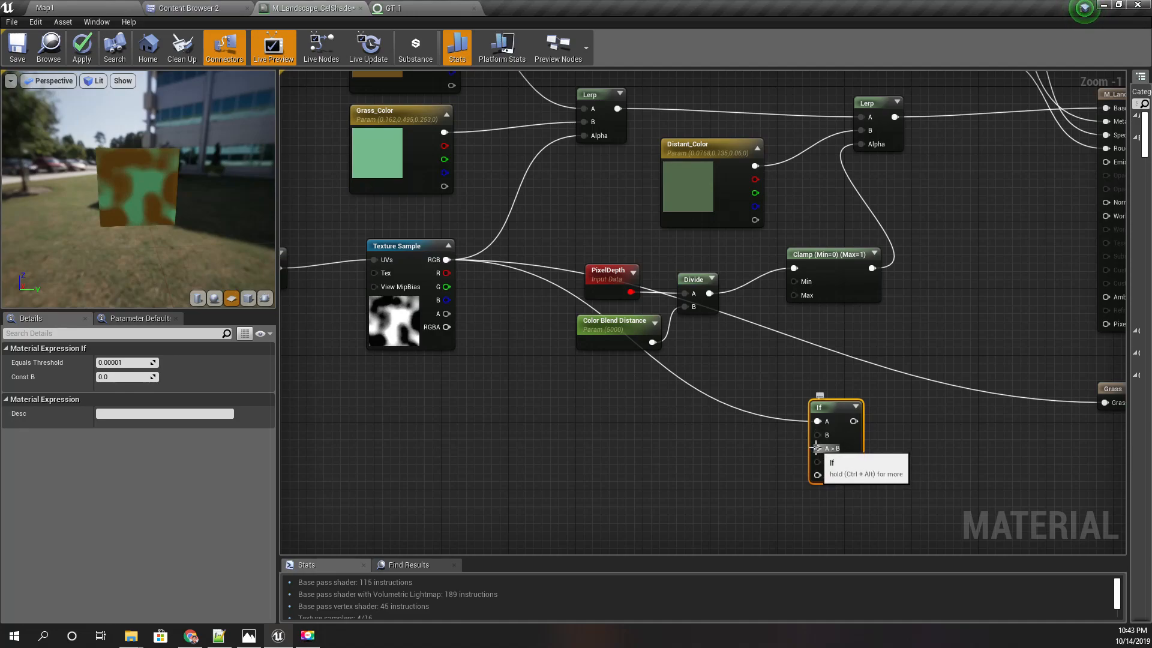
{"action": "right_click_drag", "start_coordinate": [876, 448], "coordinate": [824, 431]}
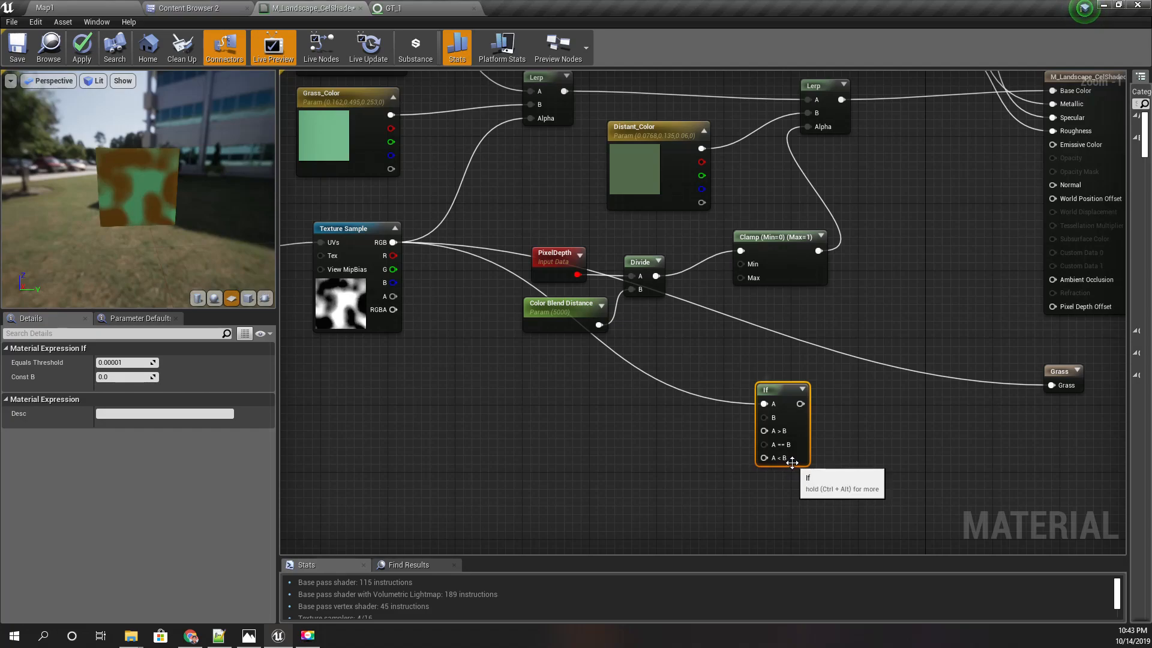
{"action": "left_click_drag", "start_coordinate": [788, 396], "coordinate": [773, 403]}
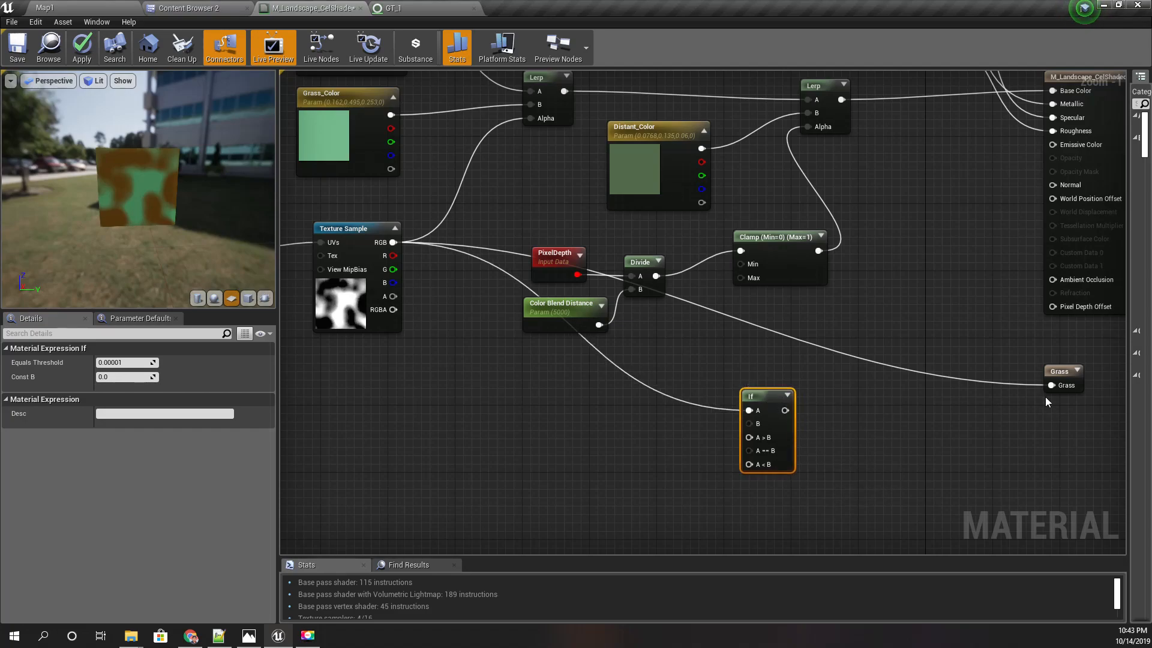
{"action": "key", "text": "Delete"}
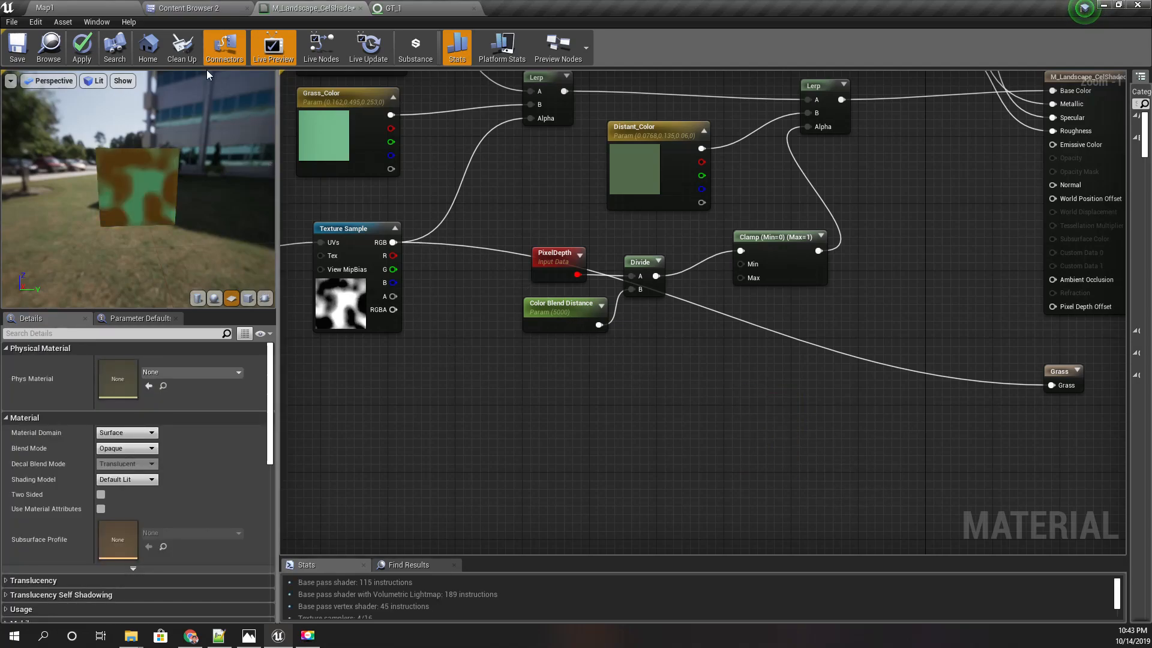
Play Map1 in full screen and examine how the grass sits around the bare orange paths.
{"action": "left_click", "coordinate": [44, 8]}
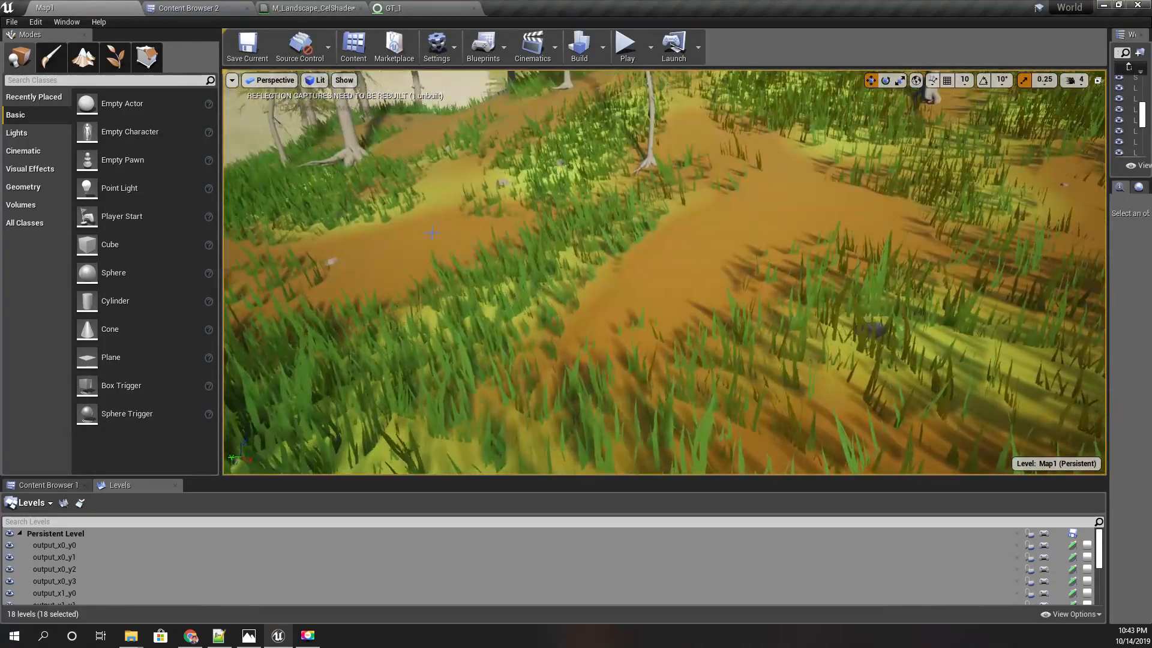
{"action": "key", "text": "F11"}
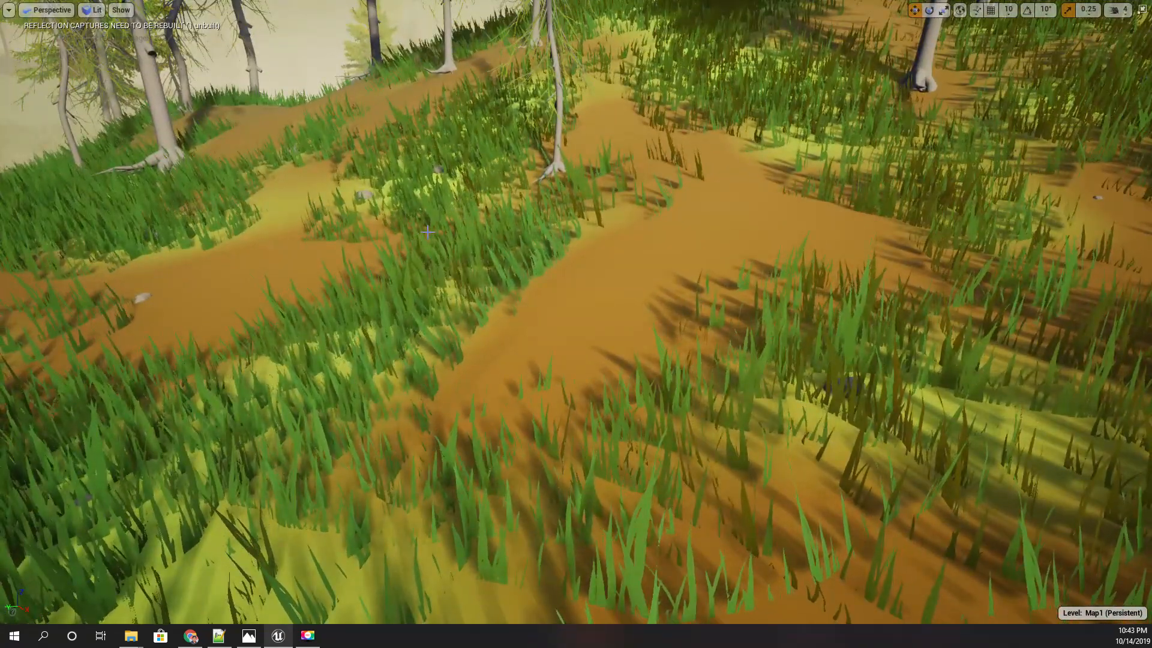
{"action": "key", "text": "alt+p"}
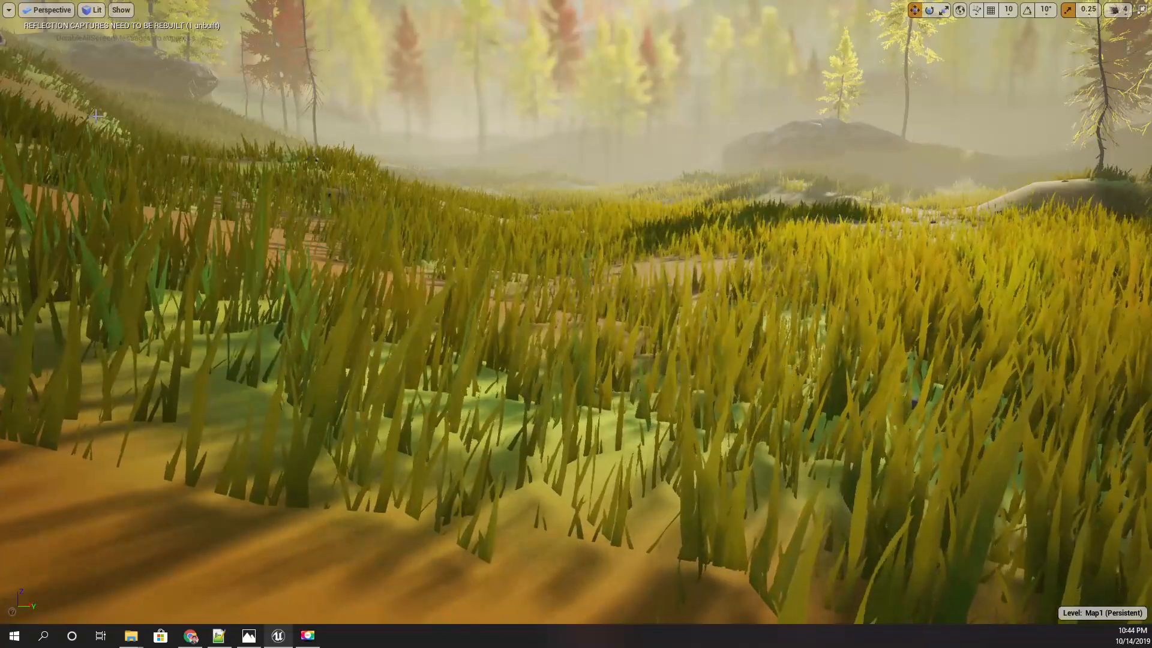
{"action": "right_click_drag", "start_coordinate": [366, 240], "coordinate": [81, 235]}
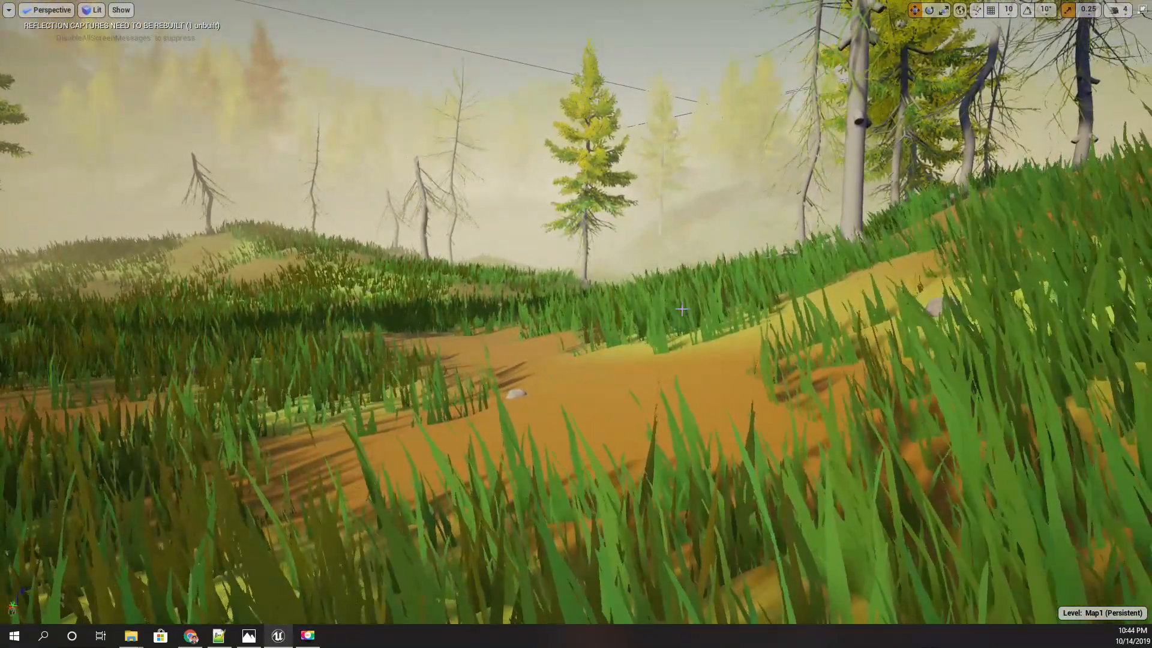
{"action": "key", "text": "F11"}
{"action": "right_click_drag", "start_coordinate": [683, 309], "coordinate": [718, 296]}
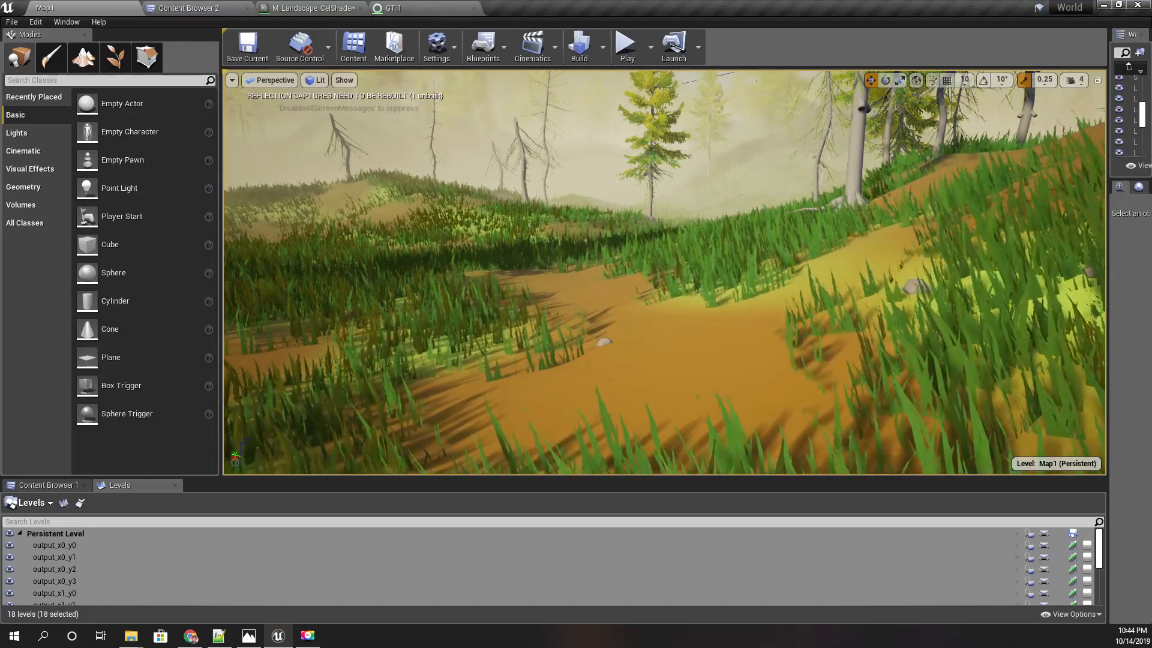
{"action": "right_click_drag", "start_coordinate": [718, 296], "coordinate": [724, 301]}
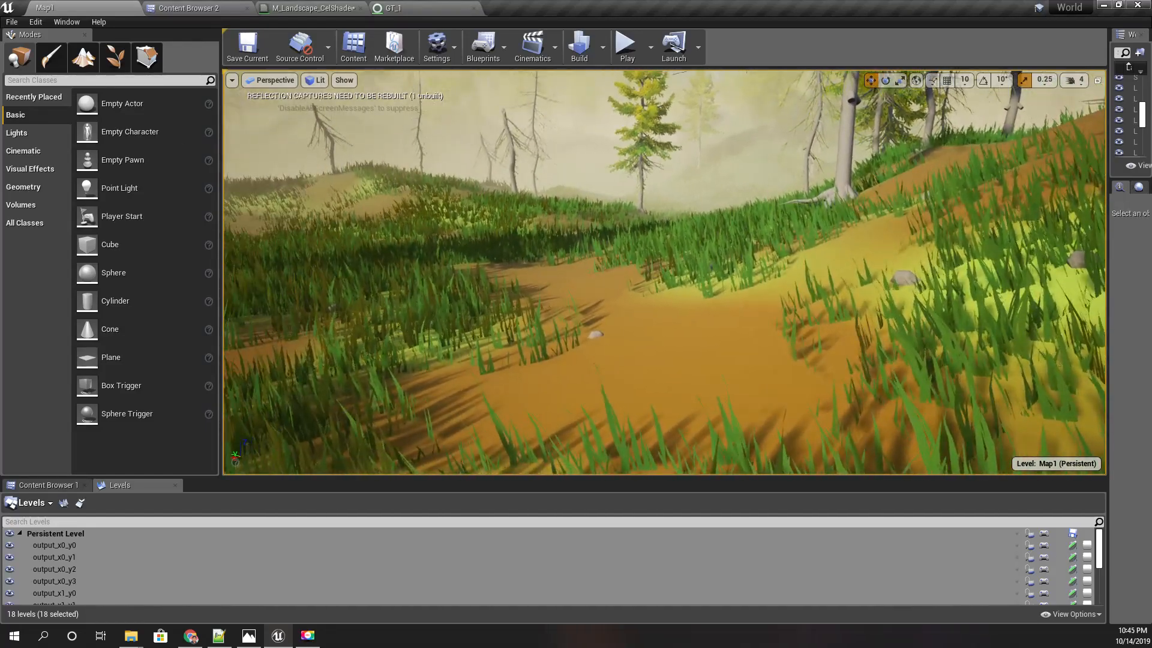
{"action": "mouse_move", "coordinate": [742, 365]}
{"action": "right_mouse_down"}
{"action": "mouse_move", "coordinate": [764, 376]}
{"action": "mouse_move", "coordinate": [756, 365]}
{"action": "right_mouse_up"}
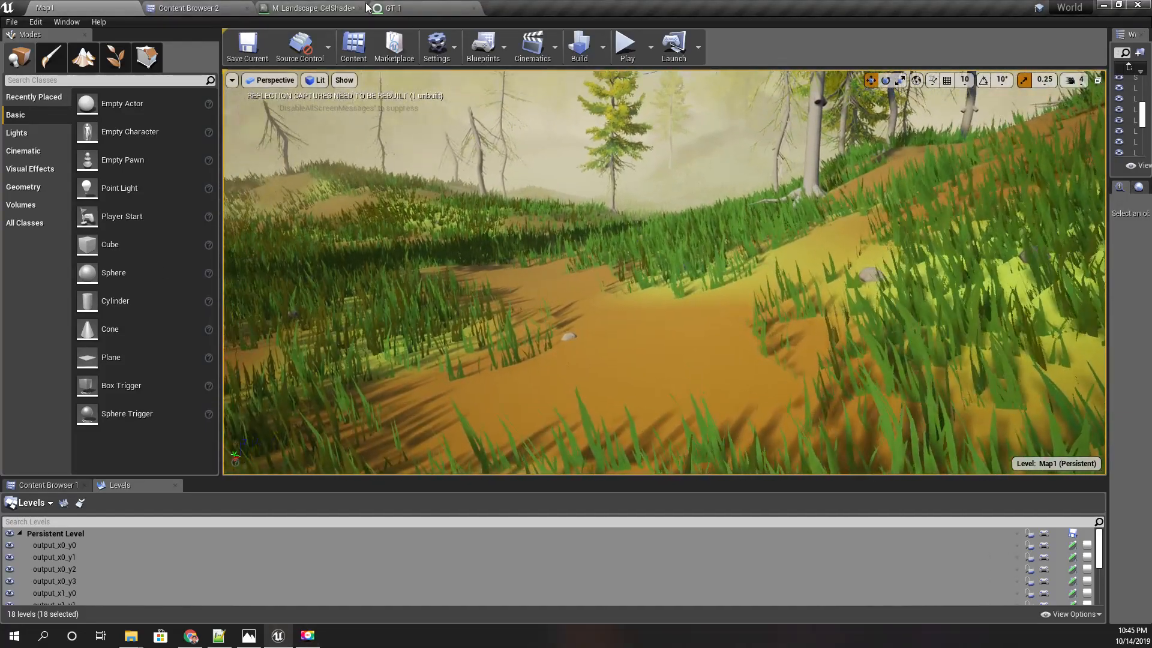
Open the GT_1 grass type in its own floating window beside the Map1 view, showing its scale settings.
{"action": "left_click", "coordinate": [395, 7]}
{"action": "left_click_drag", "start_coordinate": [396, 7], "coordinate": [693, 379]}
{"action": "left_click_drag", "start_coordinate": [892, 375], "coordinate": [956, 191]}
{"action": "scroll", "coordinate": [919, 404], "scroll_direction": "down", "scroll_amount": 5}
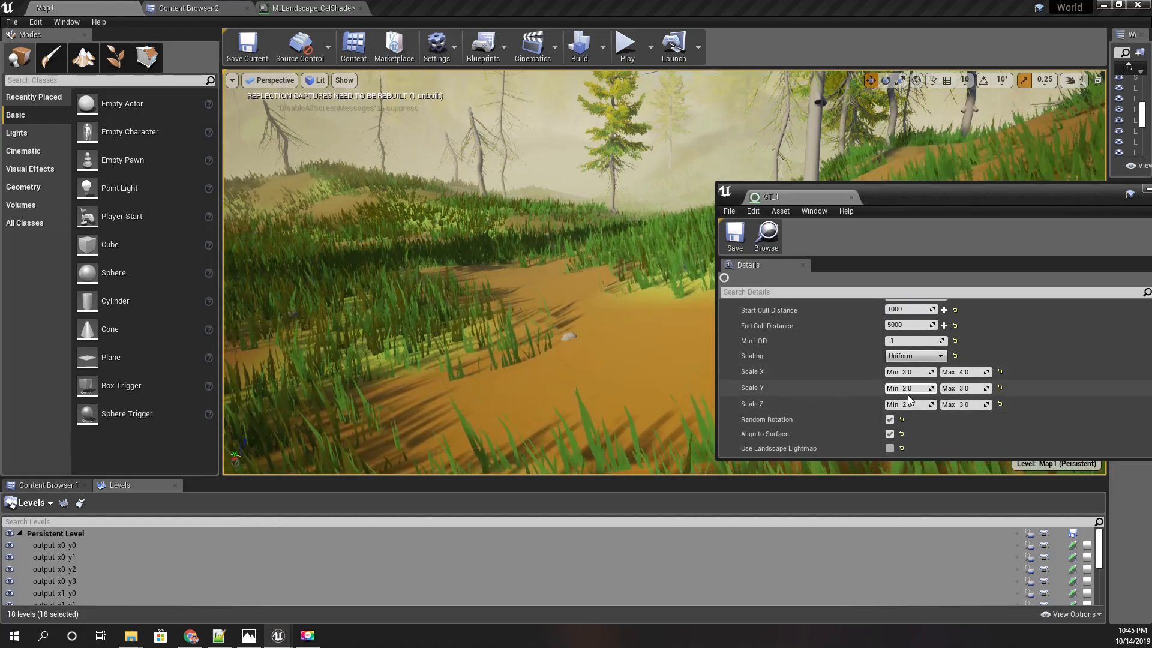
Try a Scale Z minimum and maximum of 4 and then 6 for the GT_1 grass.
{"action": "left_click", "coordinate": [909, 406]}
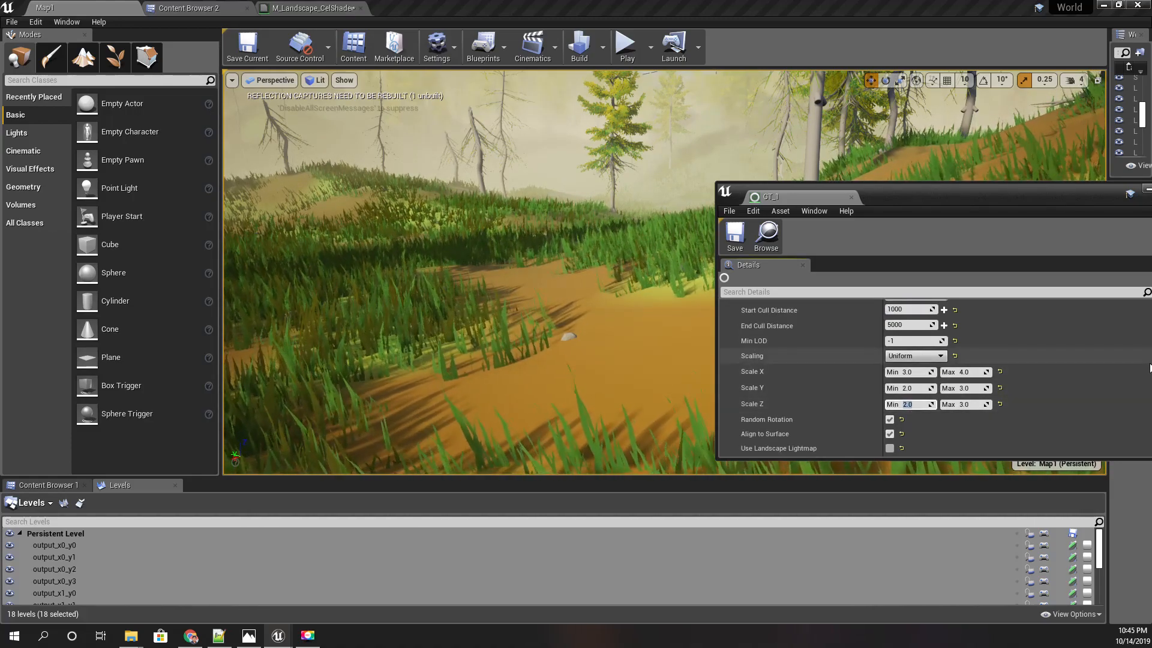
{"action": "type", "text": "4"}
{"action": "key", "text": "Return"}
{"action": "key", "text": "Tab"}
{"action": "key", "text": "shift+Tab"}
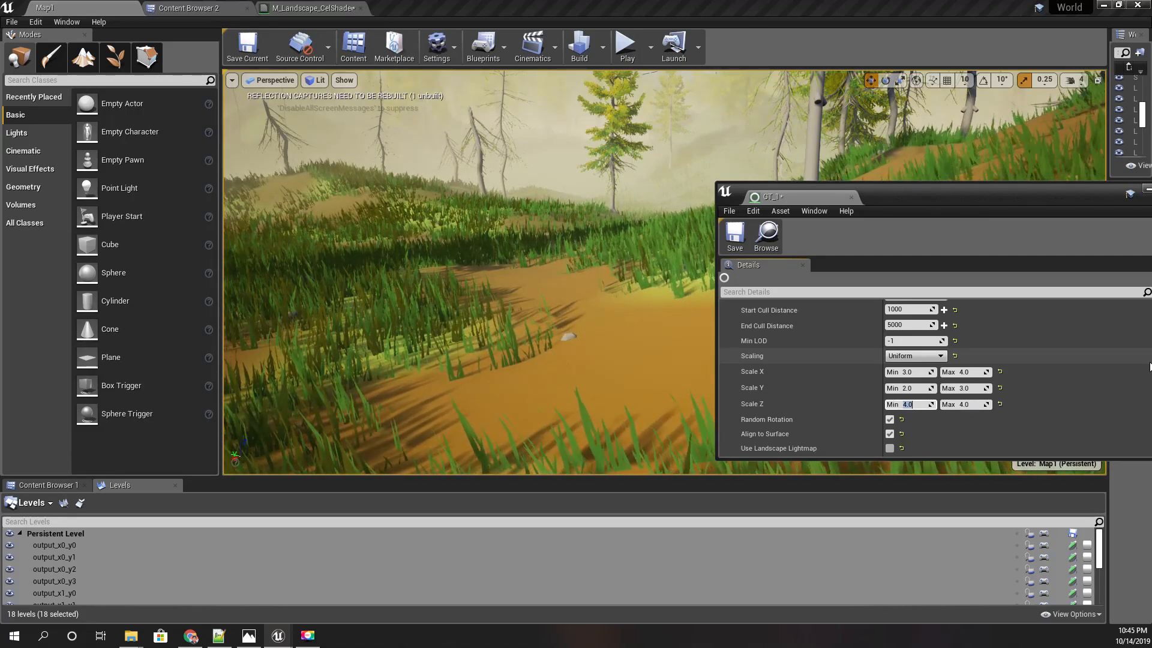
{"action": "type", "text": "6"}
{"action": "key", "text": "Tab"}
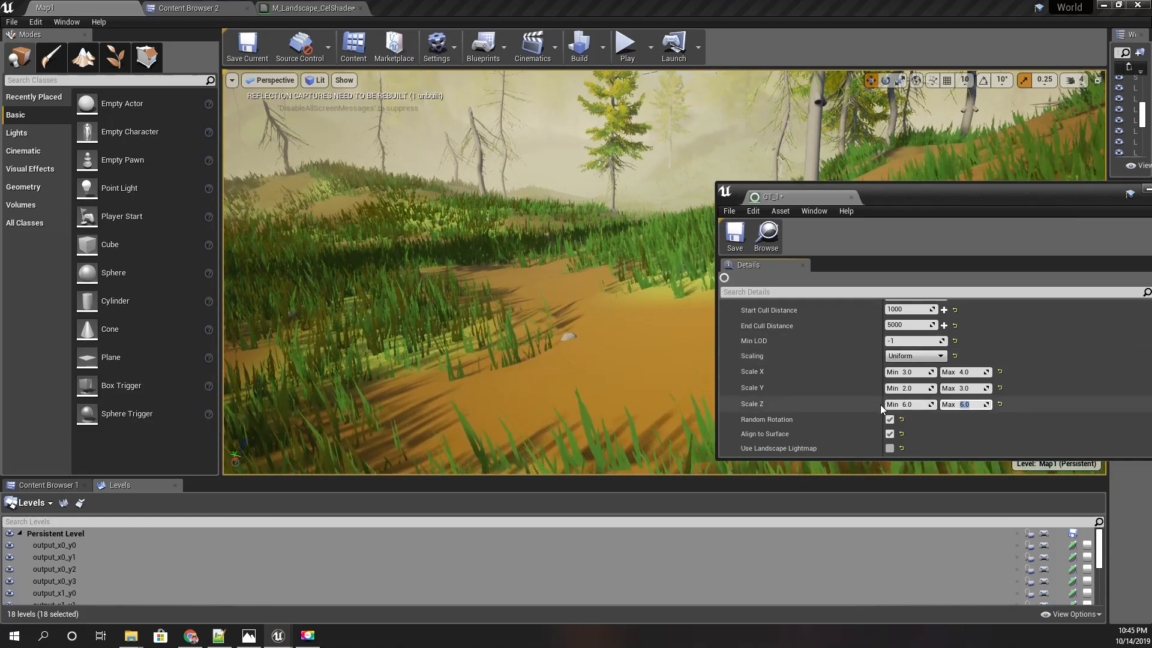
Set the grass's Scale X minimum and maximum to 6 and check its size in the level.
{"action": "left_click", "coordinate": [914, 373]}
{"action": "type", "text": "6"}
{"action": "key", "text": "Tab"}
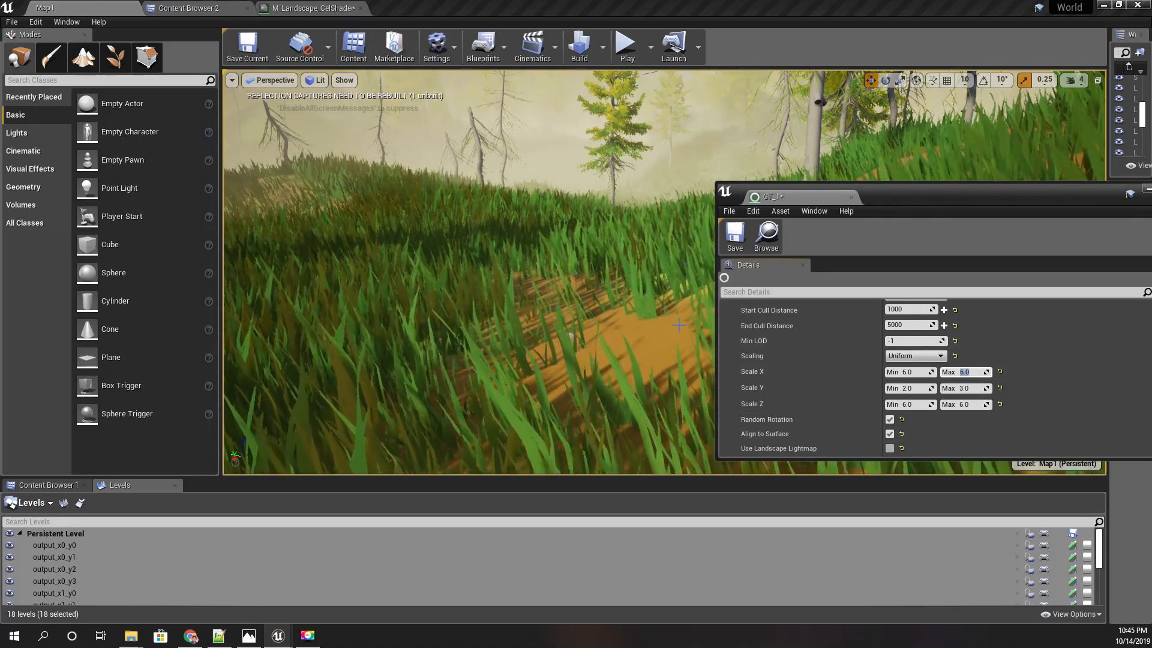
{"action": "right_click_drag", "start_coordinate": [625, 336], "coordinate": [648, 354]}
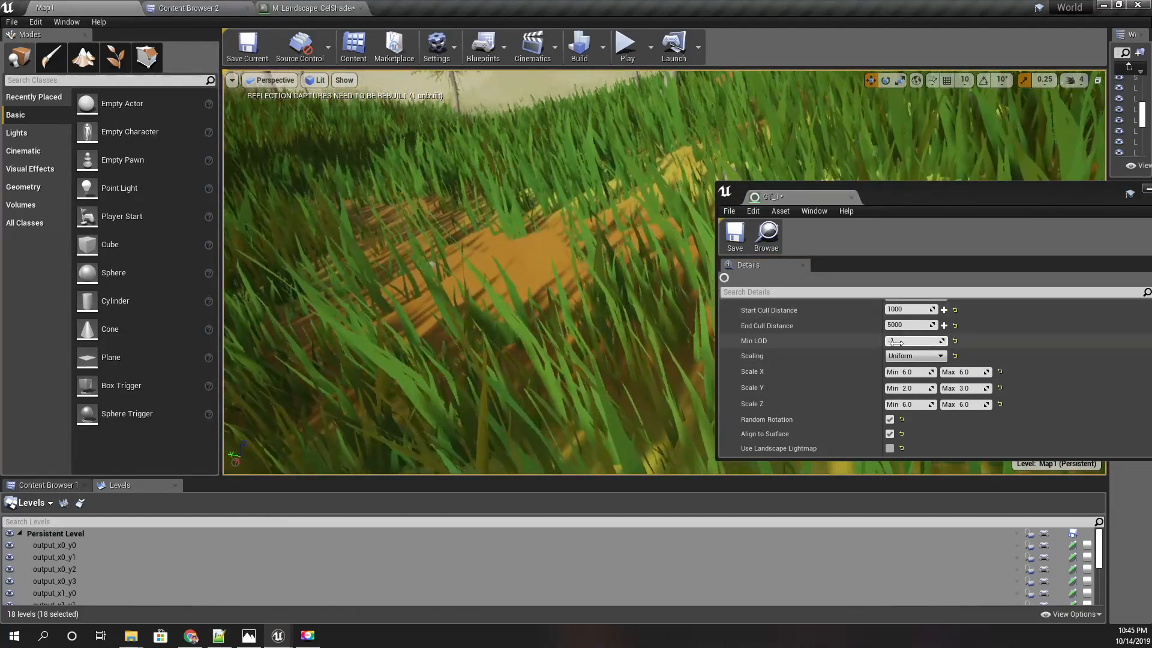
Switch the grass's Scaling mode to Free and set its Scale X minimum and maximum to 2.
{"action": "left_click", "coordinate": [916, 356]}
{"action": "left_click", "coordinate": [898, 374]}
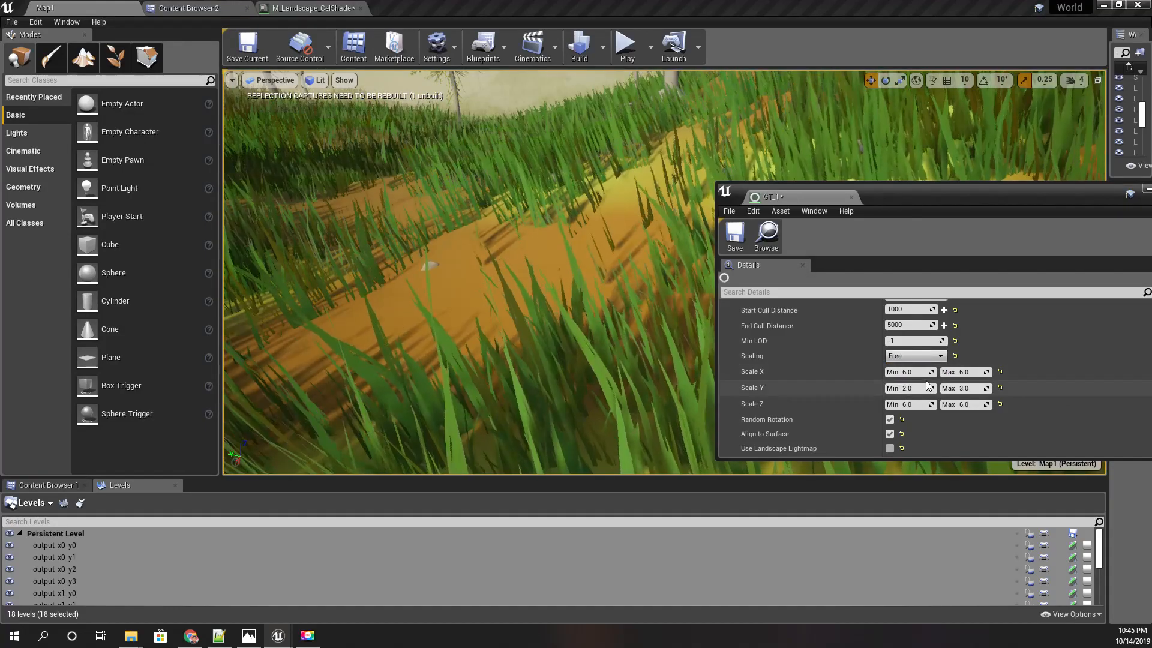
{"action": "left_click", "coordinate": [925, 372]}
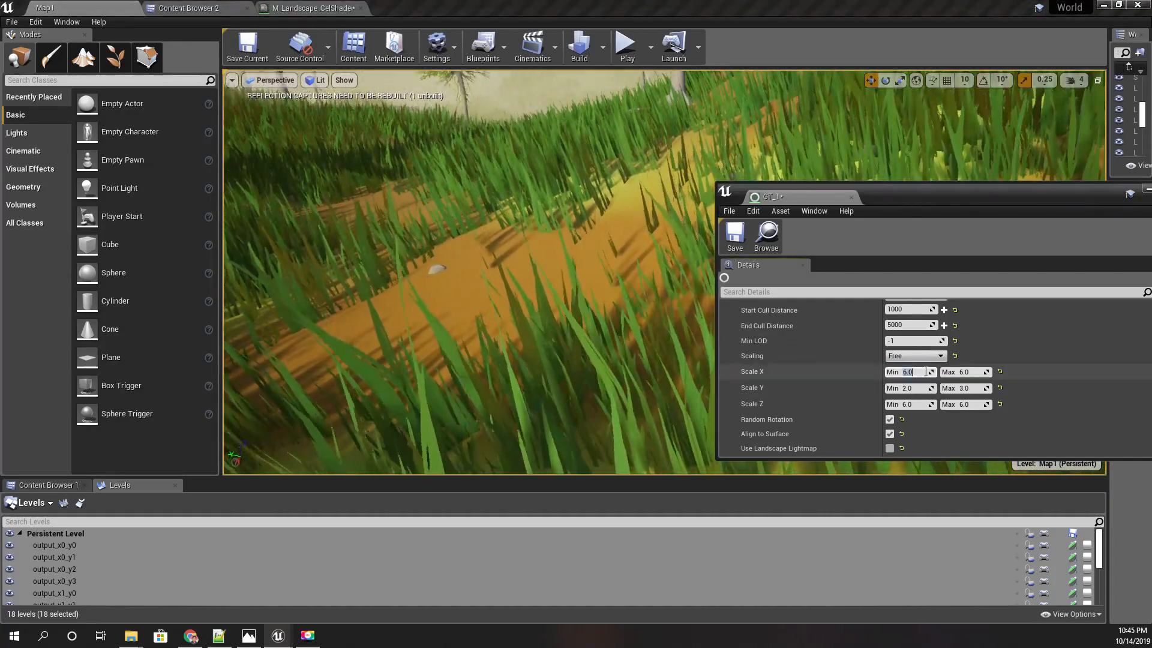
{"action": "type", "text": "2"}
{"action": "key", "text": "Tab"}
{"action": "type", "text": "2"}
{"action": "key", "text": "Return"}
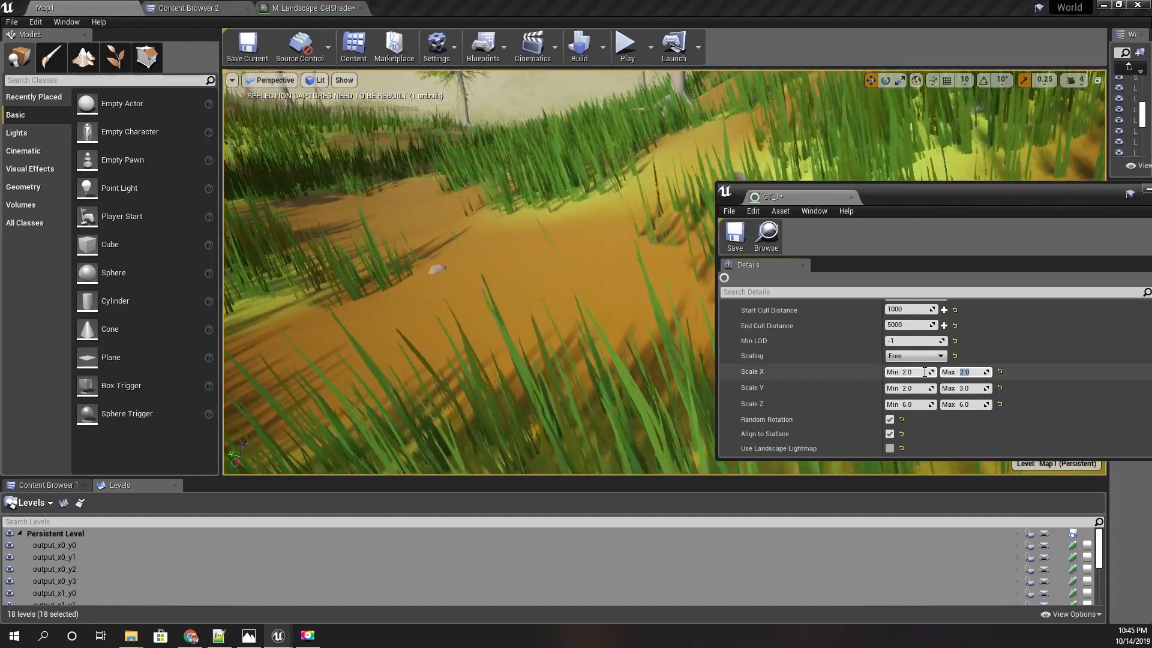
{"action": "mouse_move", "coordinate": [591, 300]}
{"action": "right_mouse_down"}
{"action": "mouse_move", "coordinate": [570, 282]}
{"action": "mouse_move", "coordinate": [498, 279]}
{"action": "mouse_move", "coordinate": [594, 285]}
{"action": "mouse_move", "coordinate": [573, 287]}
{"action": "right_mouse_up"}
Try a Scale Z minimum and maximum of 5 and then 3 to compare grass heights.
{"action": "left_click", "coordinate": [912, 406]}
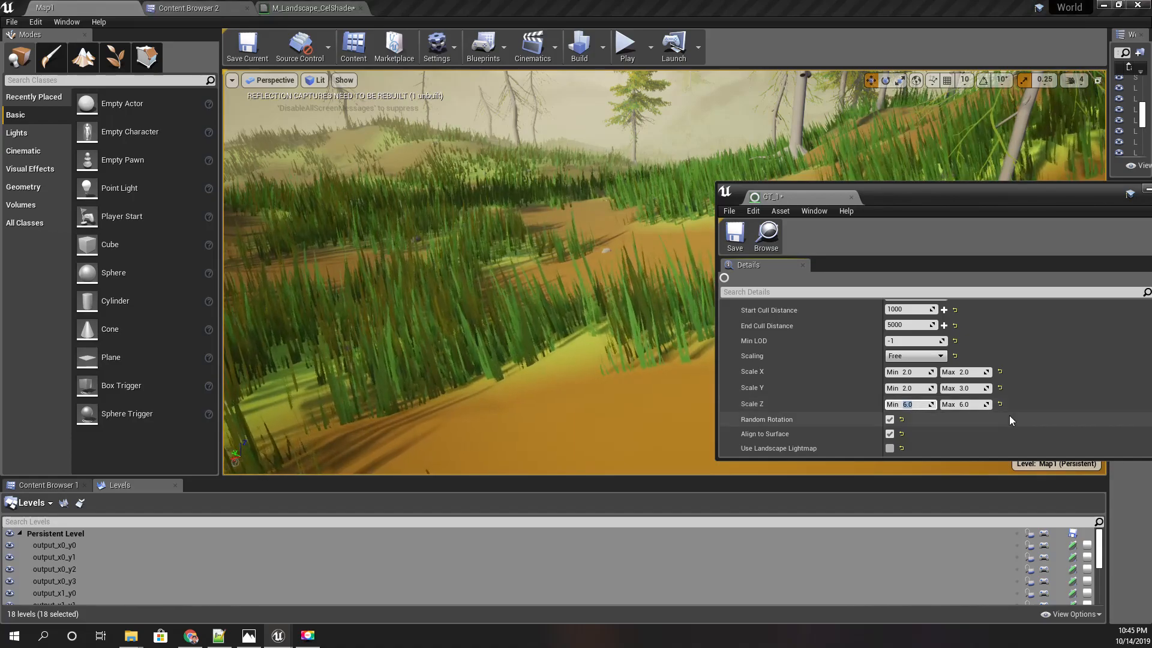
{"action": "type", "text": "5"}
{"action": "key", "text": "Tab"}
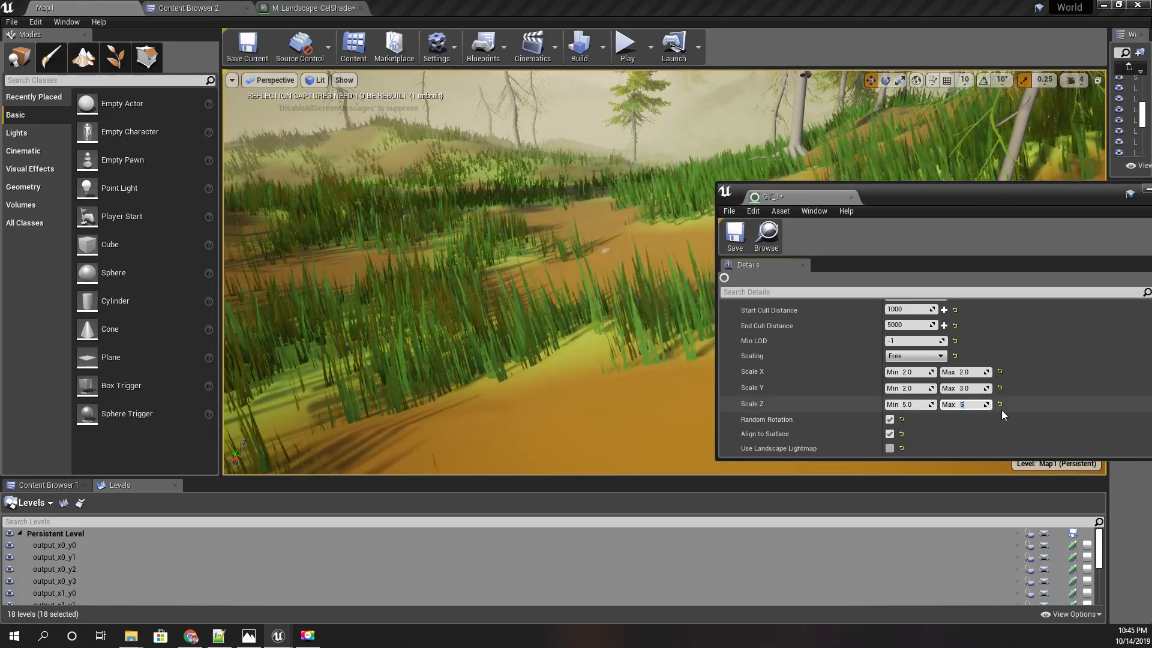
{"action": "type", "text": "3"}
{"action": "key", "text": "shift+Tab"}
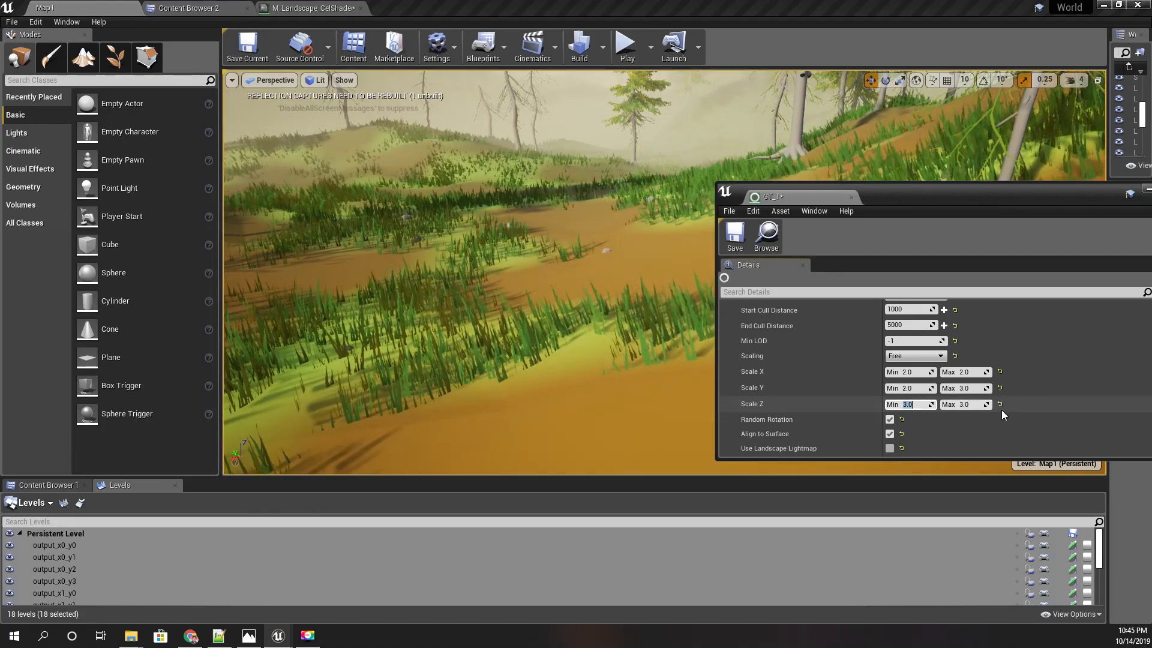
Set the grass's Scale Z minimum to 5 and maximum to 6.
{"action": "type", "text": "5"}
{"action": "key", "text": "Tab"}
{"action": "type", "text": "6"}
{"action": "key", "text": "Return"}
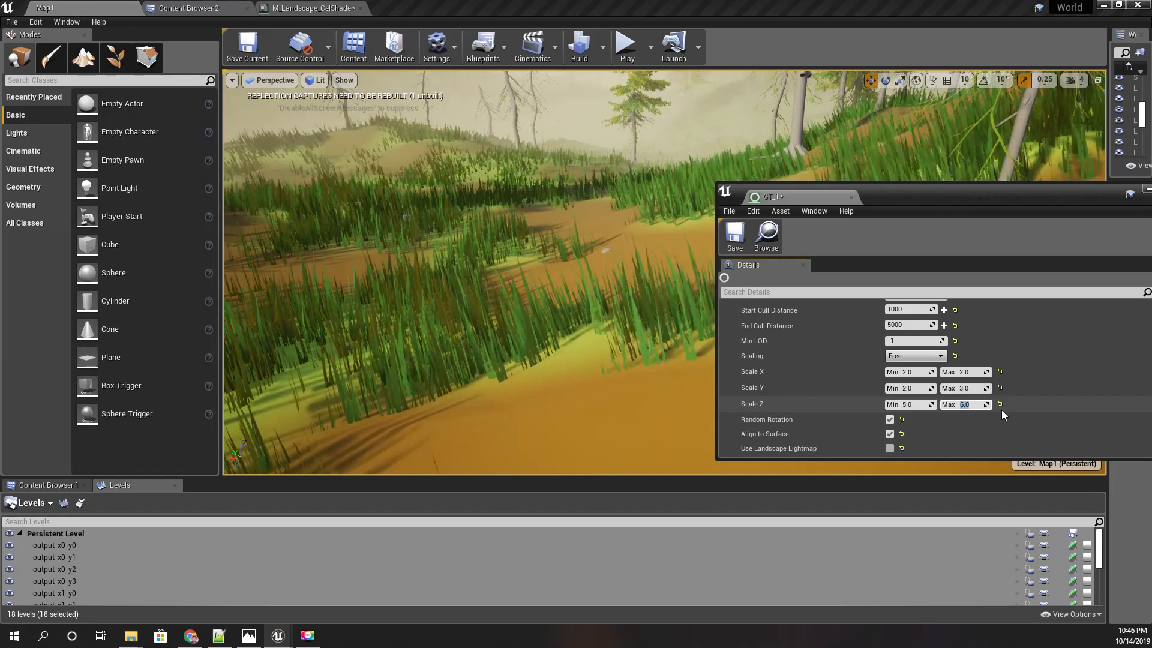
Play the level in full screen and run the character through the rescaled grass.
{"action": "mouse_move", "coordinate": [445, 233]}
{"action": "right_mouse_down"}
{"action": "mouse_move", "coordinate": [342, 216]}
{"action": "mouse_move", "coordinate": [405, 217]}
{"action": "mouse_move", "coordinate": [445, 233]}
{"action": "right_mouse_up"}
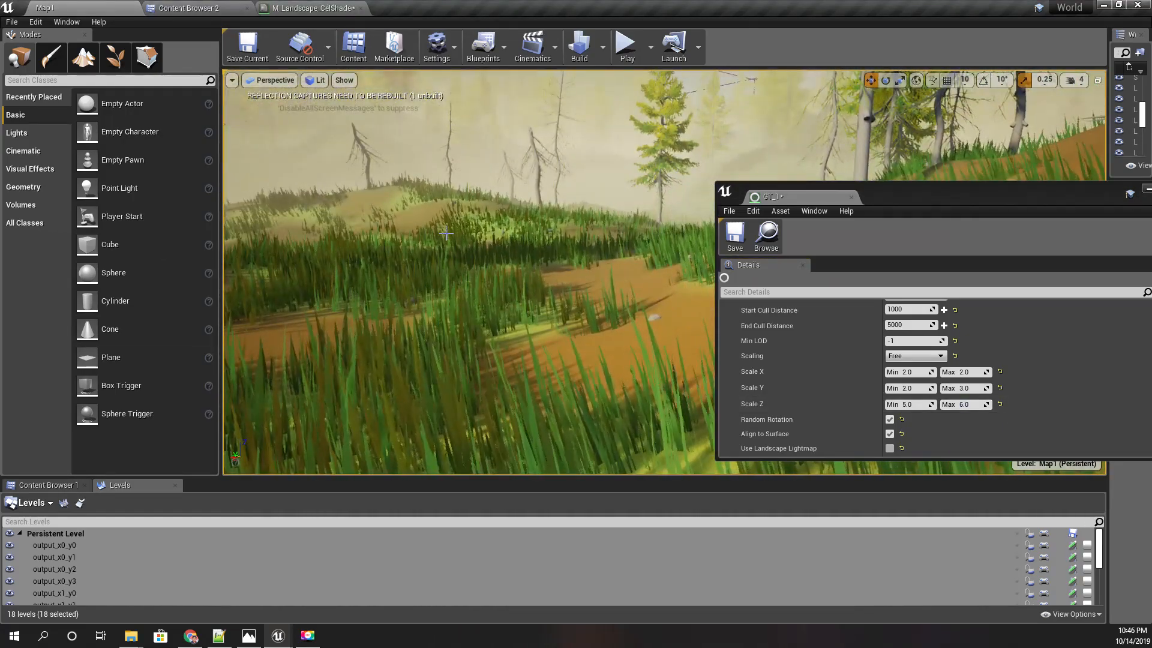
{"action": "key", "text": "F11"}
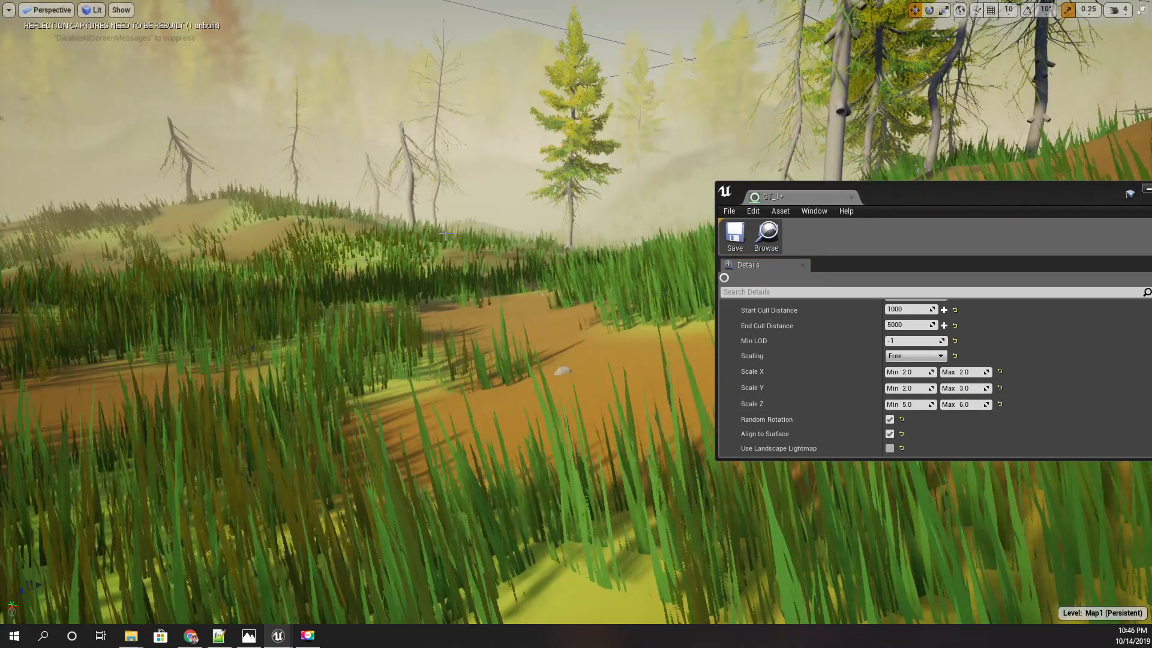
{"action": "key", "text": "alt+p"}
{"action": "key", "text": "w"}
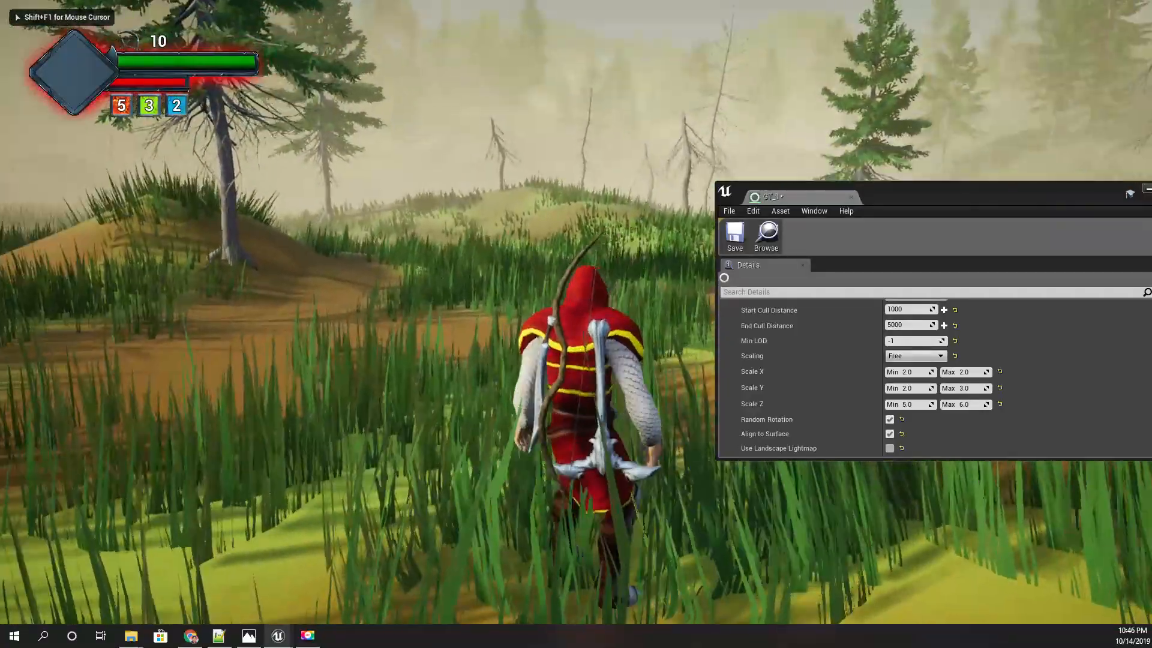
{"action": "key", "text": "w"}
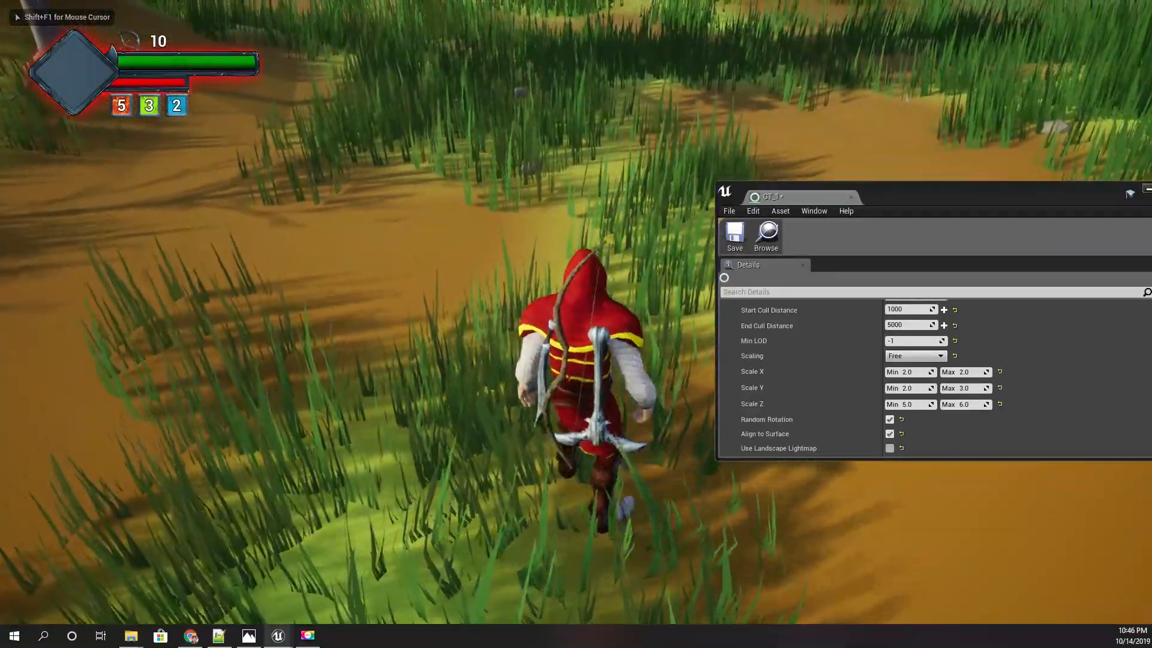
{"action": "key", "text": "w"}
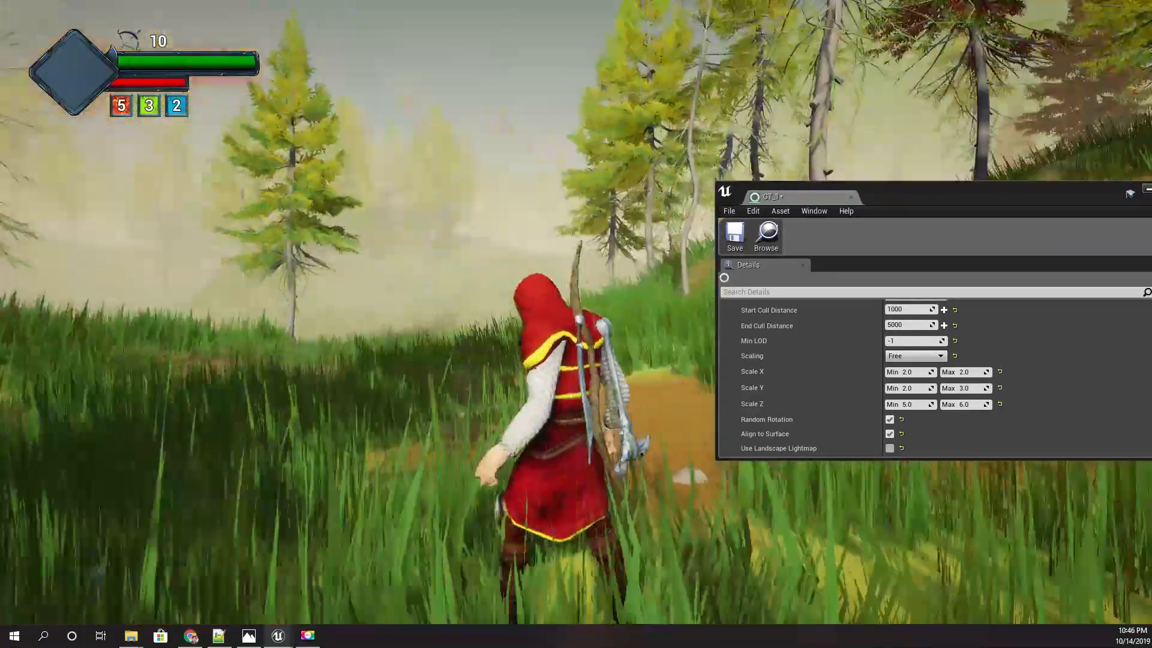
{"action": "key", "text": "w"}
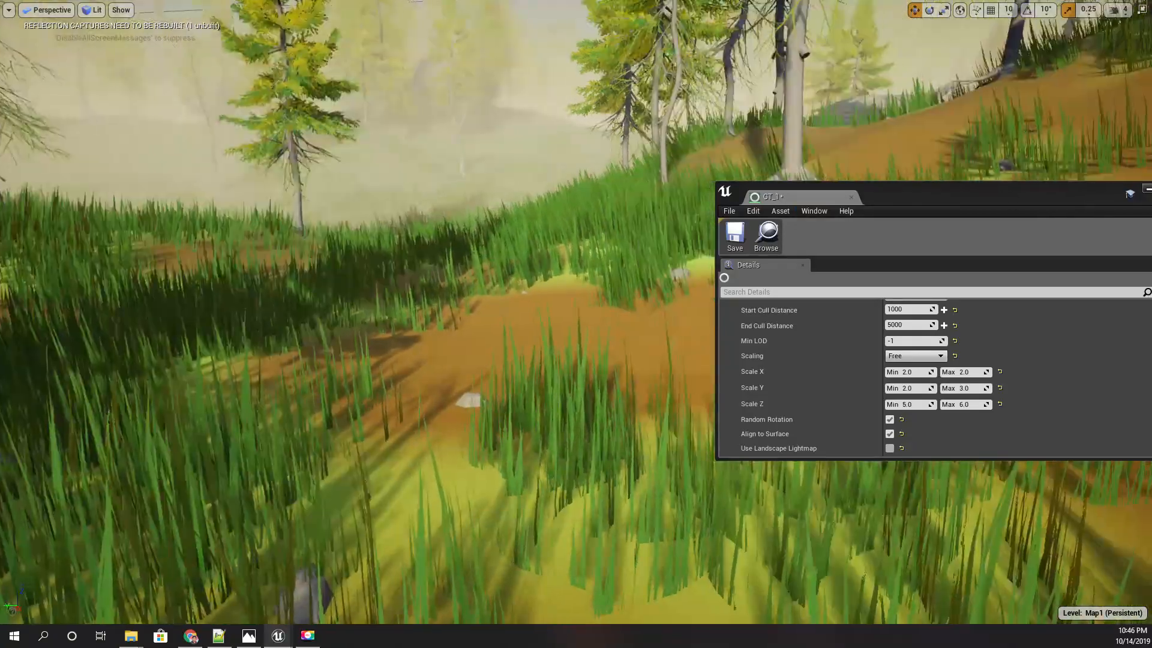
Leave full screen, dock the GT_1 editor back into the main window and return to Map1.
{"action": "key", "text": "F11"}
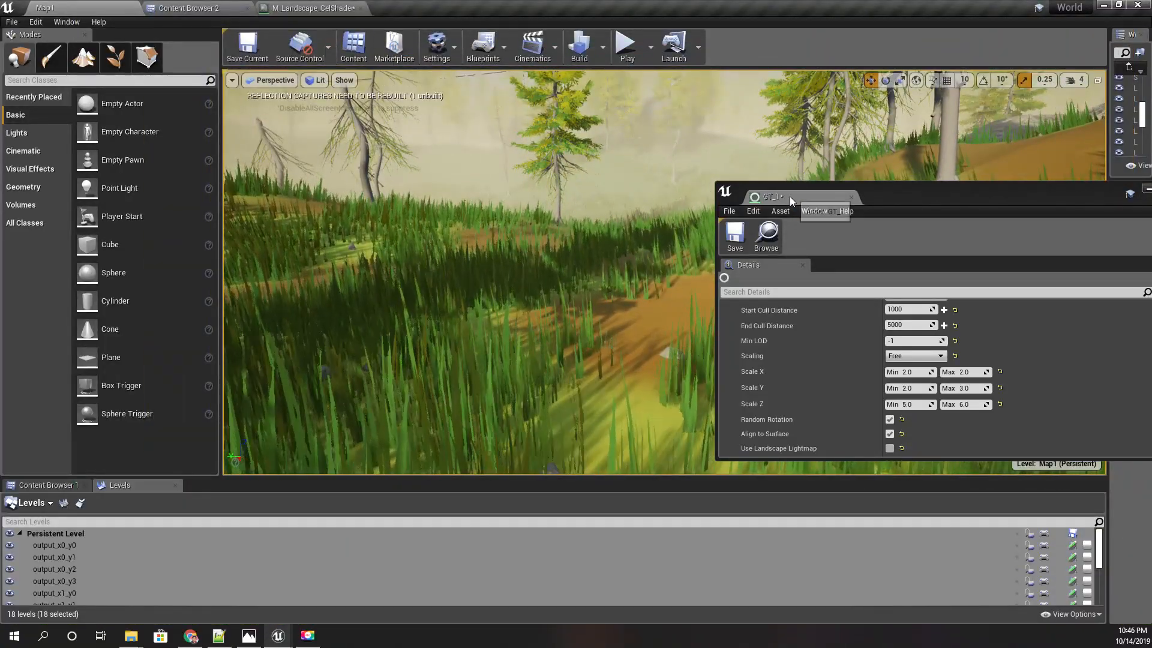
{"action": "left_click_drag", "start_coordinate": [791, 198], "coordinate": [394, 7]}
{"action": "left_click", "coordinate": [120, 7]}
Fly through Map1 in full screen to examine the rescaled grass across the landscape.
{"action": "right_click_drag", "start_coordinate": [764, 363], "coordinate": [754, 414]}
{"action": "key", "text": "F11"}
{"action": "key", "text": "d"}
{"action": "key", "text": "s"}
{"action": "key", "text": "q"}
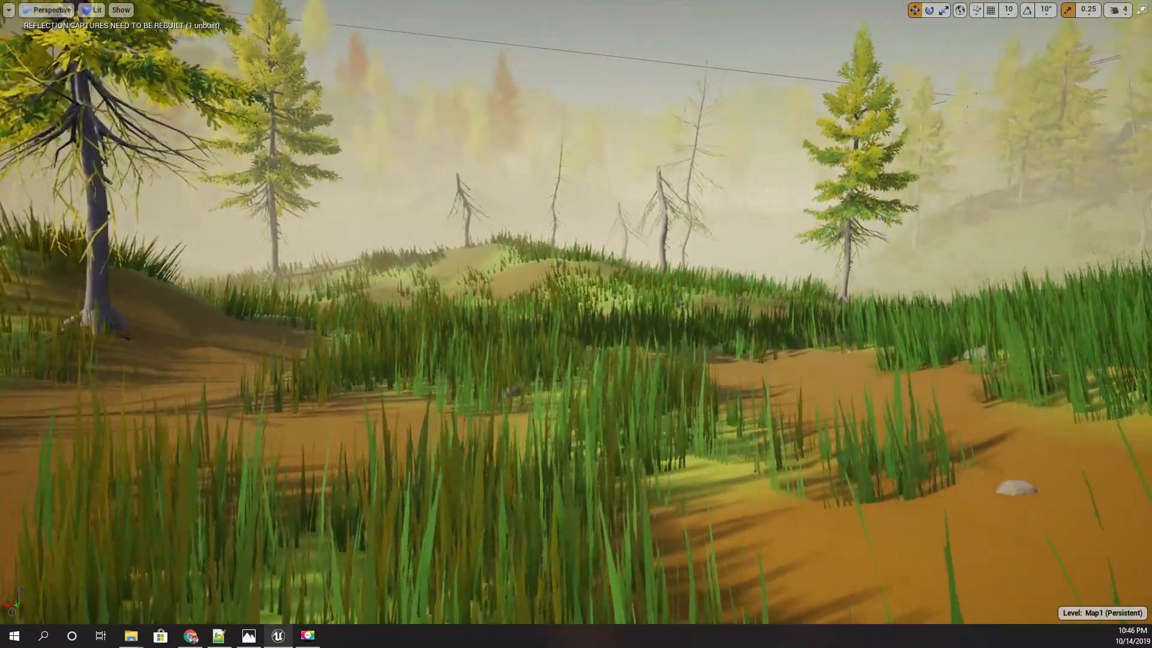
Leave full screen, set Grass Density to 250 for GT_1's SM_LittleGrass_B variety and return to Map1.
{"action": "key", "text": "F11"}
{"action": "left_click", "coordinate": [421, 8]}
{"action": "left_click", "coordinate": [430, 210]}
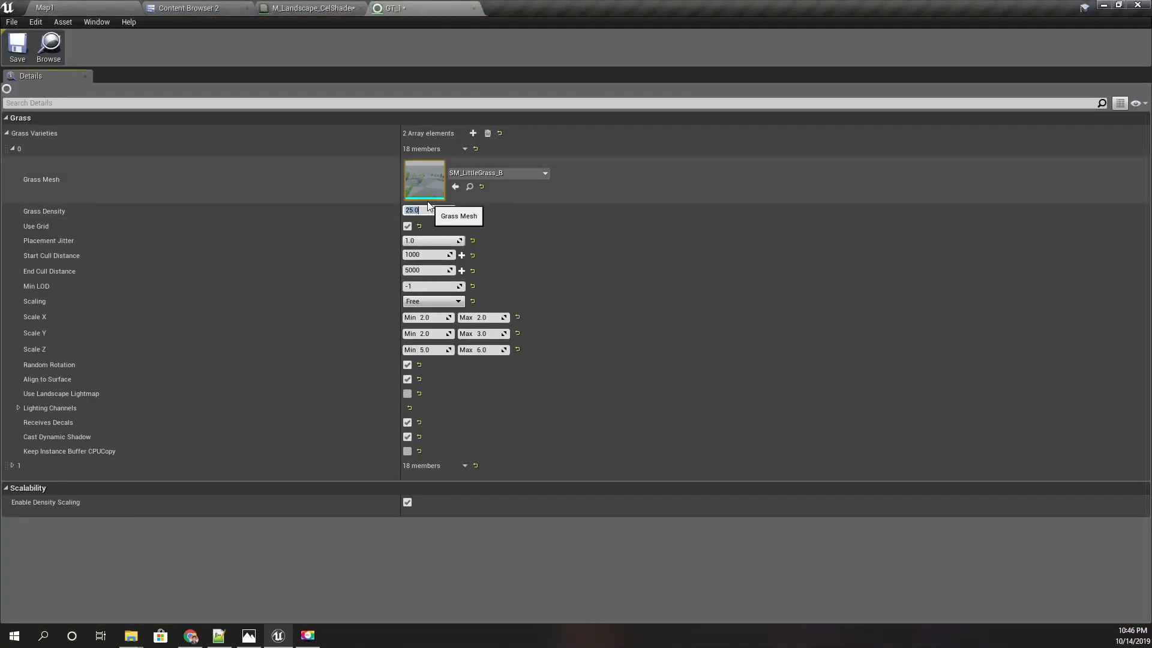
{"action": "type", "text": "250"}
{"action": "key", "text": "Return"}
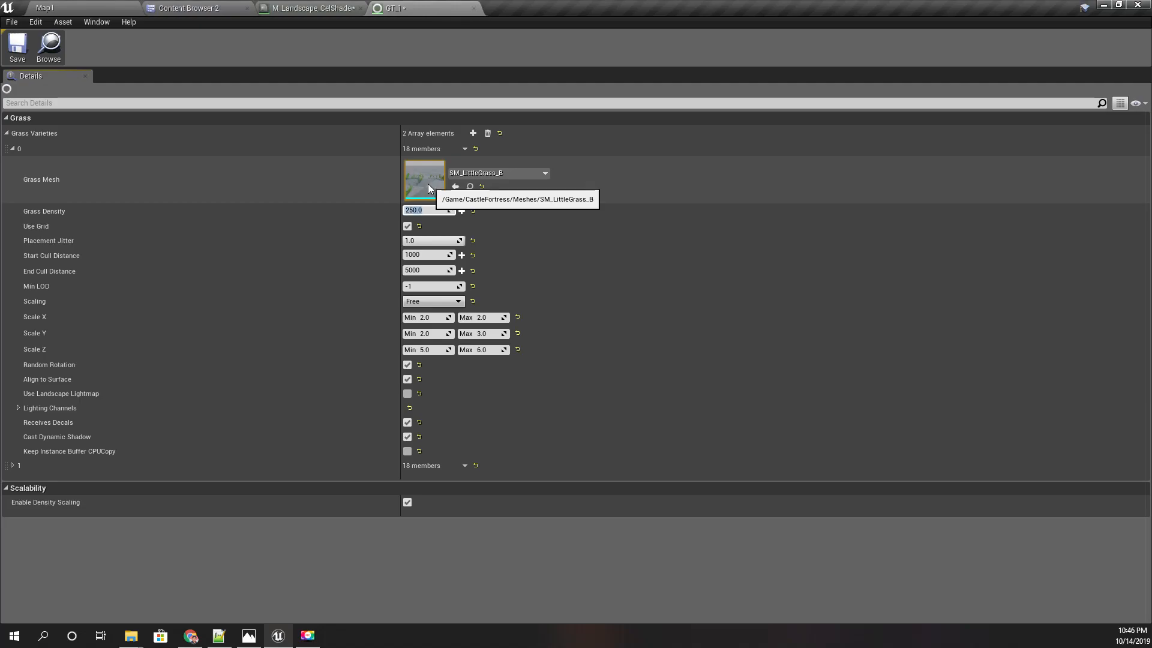
{"action": "left_click", "coordinate": [77, 8]}
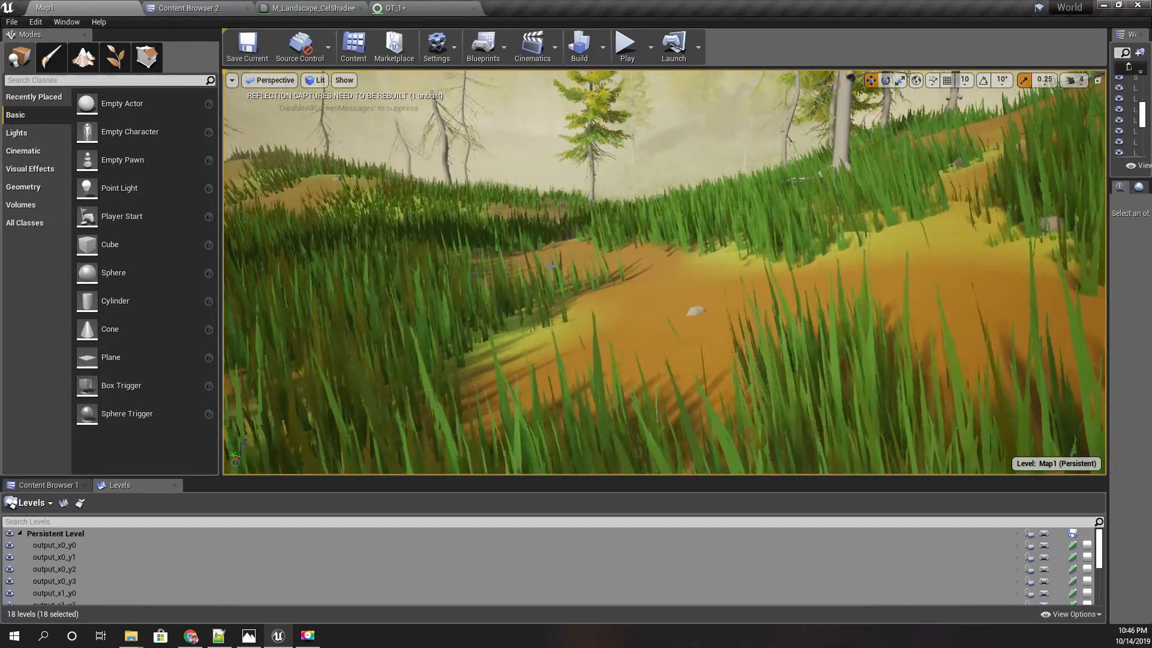
Float the GT_1 editor over the level view, set Grass Density to 600 and dock the editor back.
{"action": "left_click_drag", "start_coordinate": [390, 7], "coordinate": [750, 339]}
{"action": "left_click", "coordinate": [897, 542]}
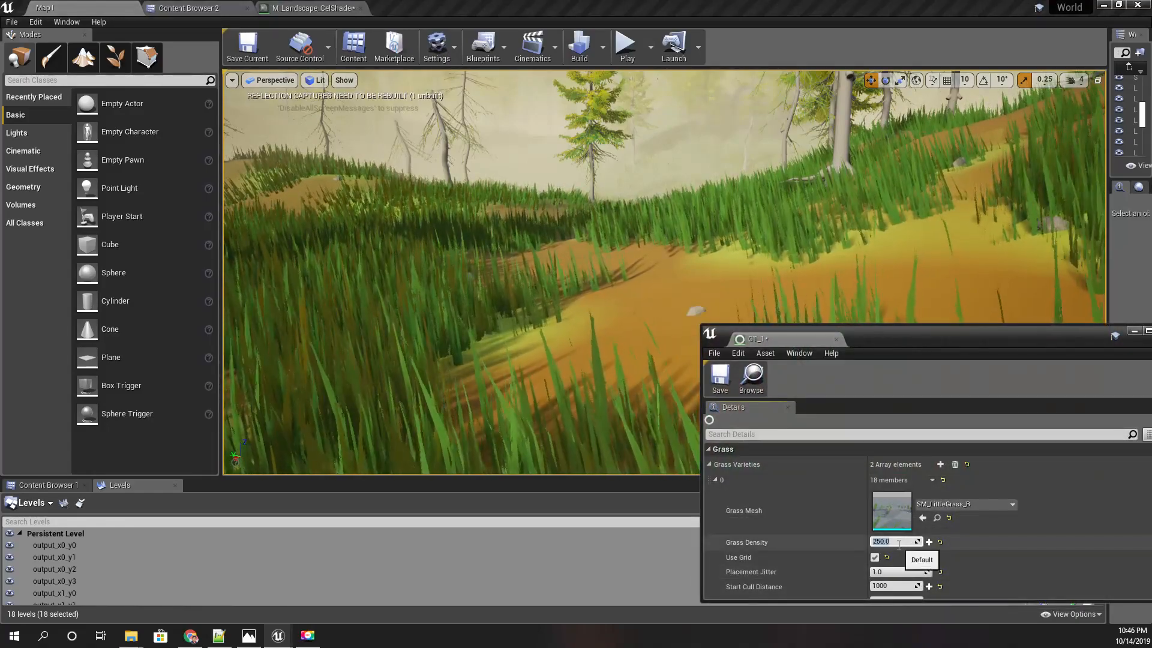
{"action": "type", "text": "600"}
{"action": "key", "text": "Return"}
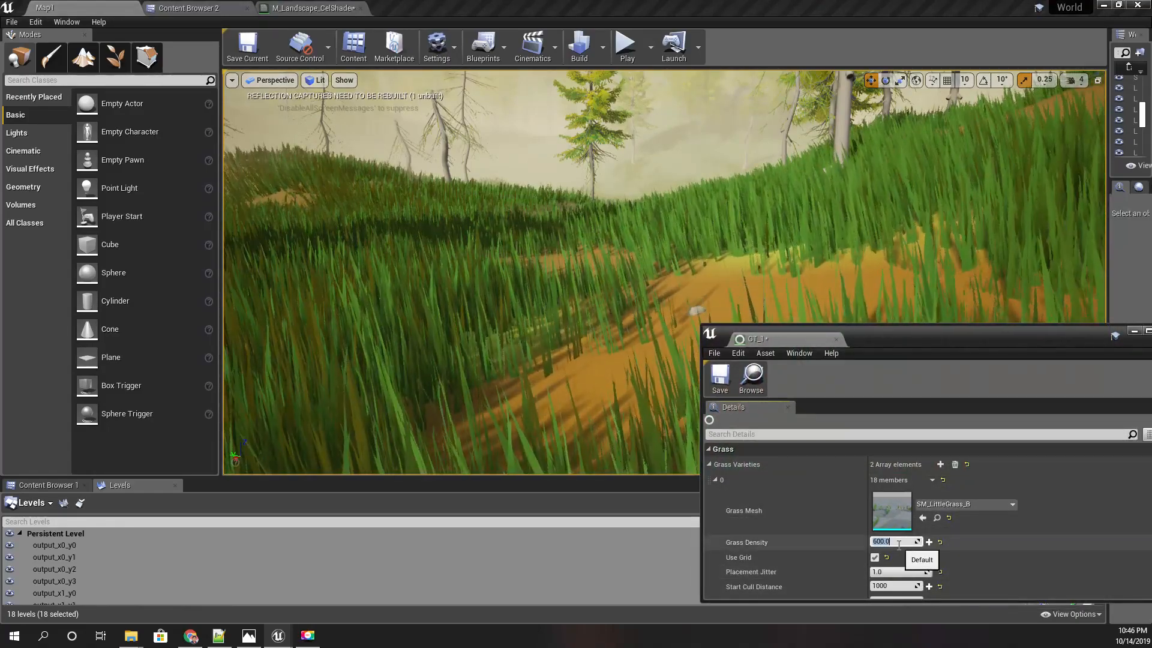
{"action": "left_click_drag", "start_coordinate": [798, 338], "coordinate": [416, 10]}
Fly through Map1 in full screen to examine the denser grass across the landscape.
{"action": "left_click", "coordinate": [117, 8]}
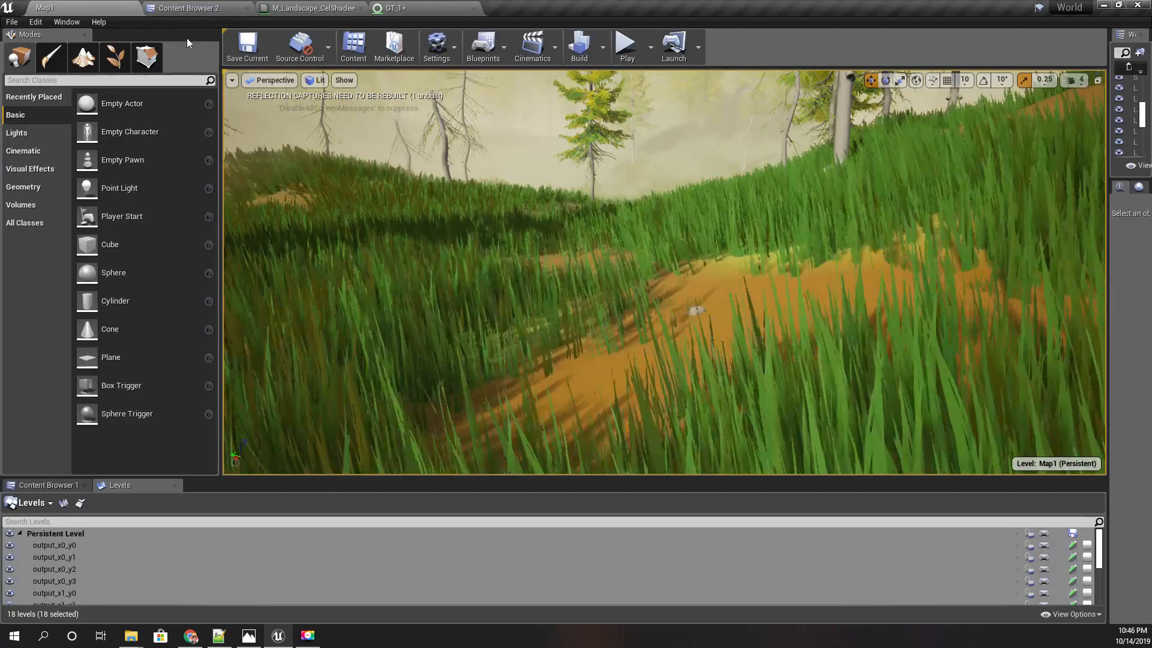
{"action": "key", "text": "F11"}
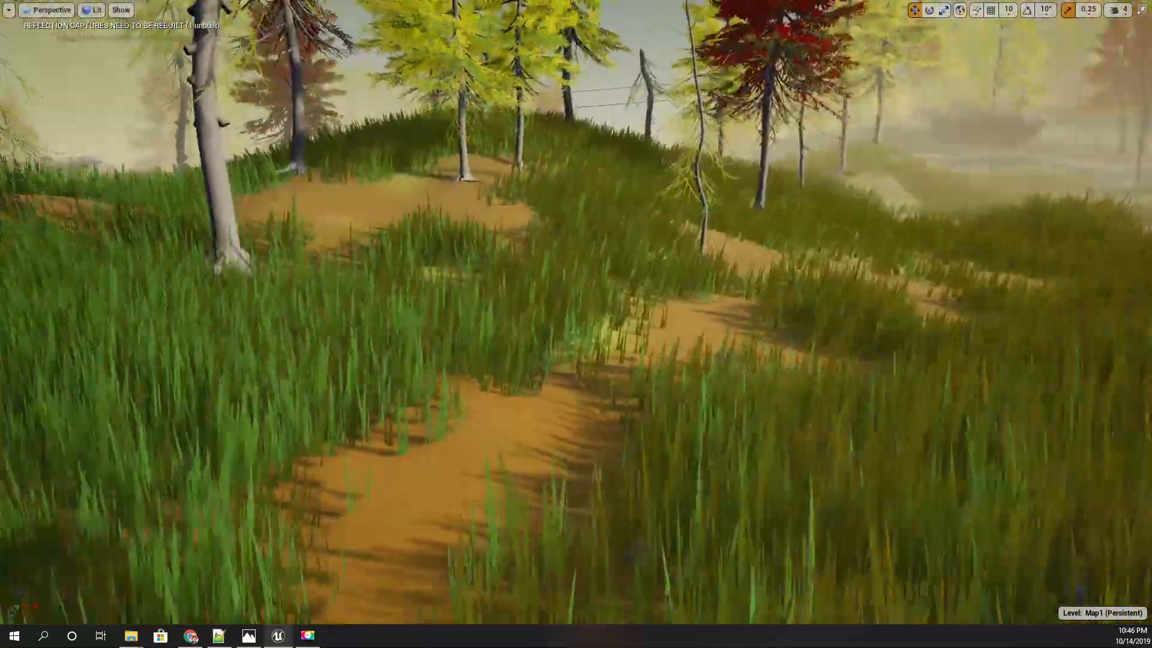
{"action": "right_click_drag", "start_coordinate": [576, 324], "coordinate": [438, 315]}
{"action": "right_click_drag", "start_coordinate": [528, 318], "coordinate": [327, 270]}
{"action": "right_click", "coordinate": [537, 323]}
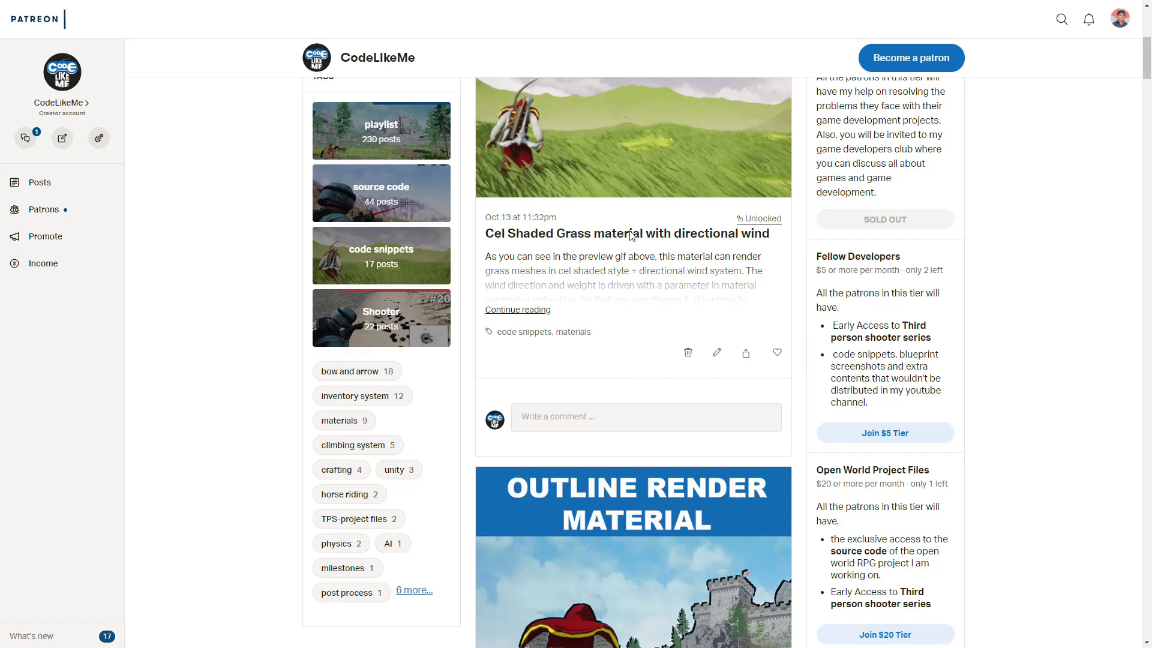
Switch to the CodeLikeMe Patreon page and look over the Cel Shaded Grass and Outline Rendering material posts and the membership tiers.
{"action": "scroll", "coordinate": [1083, 291], "scroll_direction": "up", "scroll_amount": 5}
{"action": "scroll", "coordinate": [1080, 292], "scroll_direction": "down", "scroll_amount": 10}
{"action": "scroll", "coordinate": [1081, 291], "scroll_direction": "up", "scroll_amount": 5}
{"action": "scroll", "coordinate": [1081, 291], "scroll_direction": "up", "scroll_amount": 2}
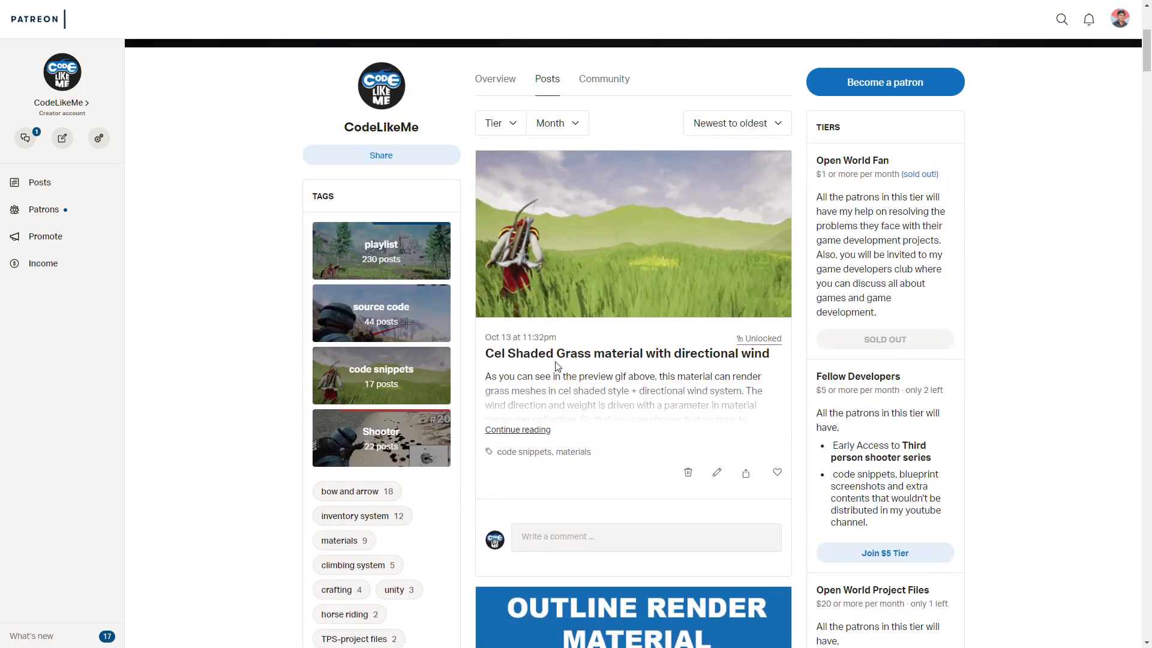
{"action": "scroll", "coordinate": [557, 367], "scroll_direction": "up", "scroll_amount": 3}
{"action": "scroll", "coordinate": [560, 366], "scroll_direction": "down", "scroll_amount": 3}
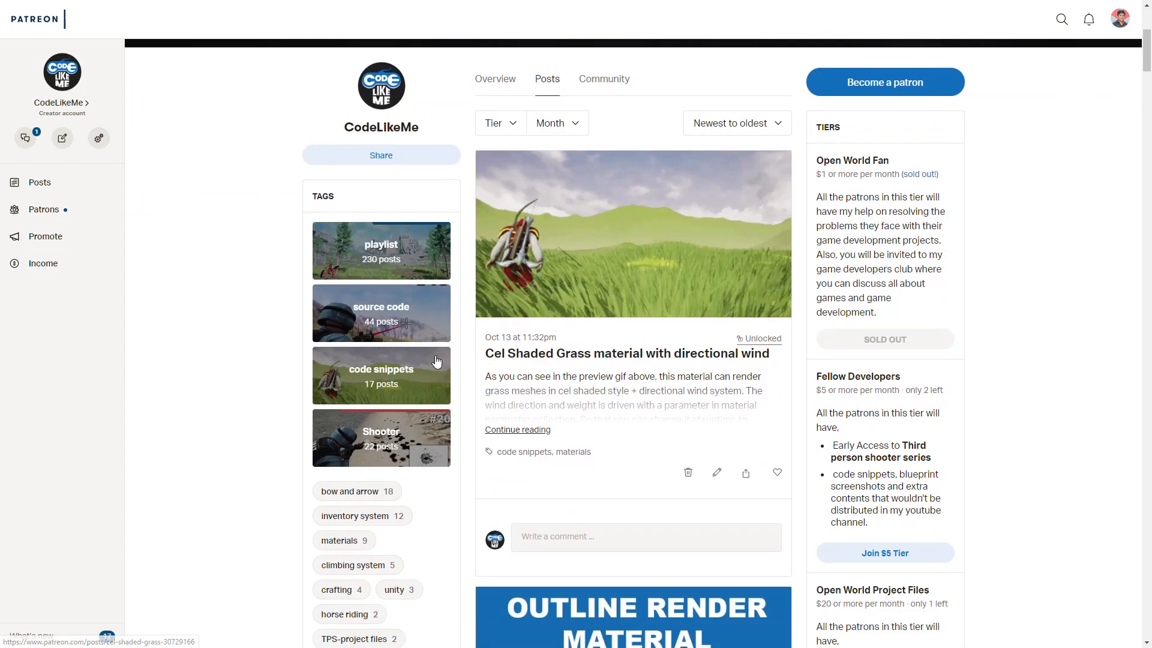
{"action": "scroll", "coordinate": [434, 360], "scroll_direction": "down", "scroll_amount": 1}
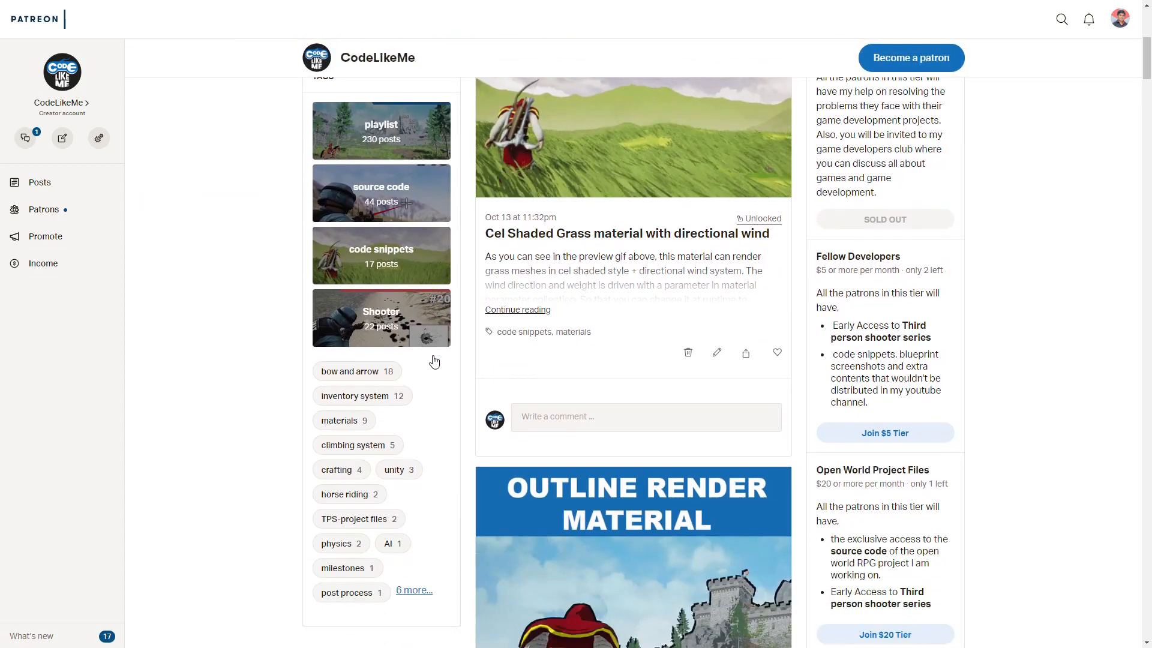
{"action": "scroll", "coordinate": [434, 360], "scroll_direction": "down", "scroll_amount": 3}
{"action": "scroll", "coordinate": [433, 362], "scroll_direction": "up", "scroll_amount": 4}
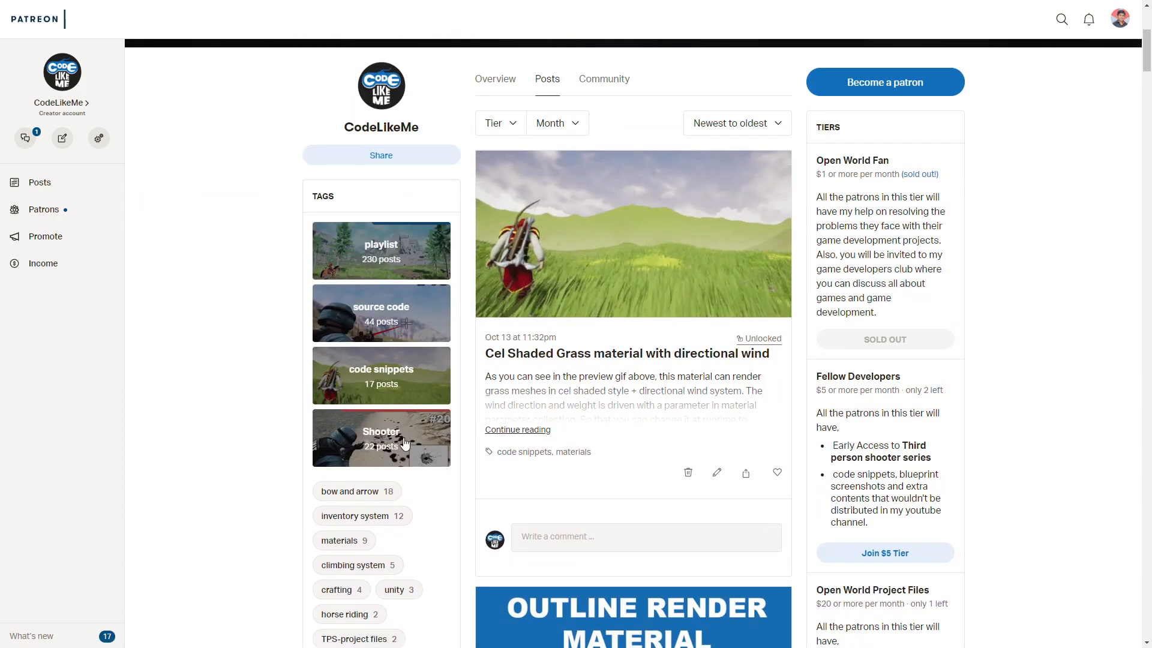
{"action": "scroll", "coordinate": [590, 368], "scroll_direction": "down", "scroll_amount": 6}
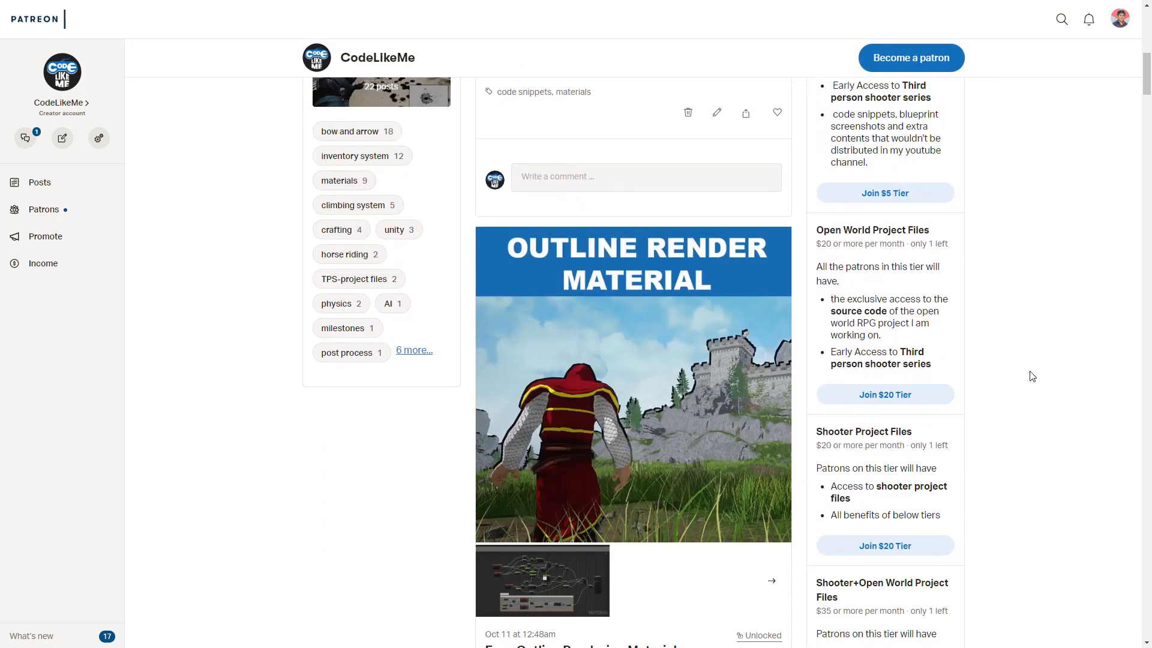
{"action": "scroll", "coordinate": [1020, 374], "scroll_direction": "up", "scroll_amount": 4}
{"action": "scroll", "coordinate": [582, 368], "scroll_direction": "up", "scroll_amount": 2}
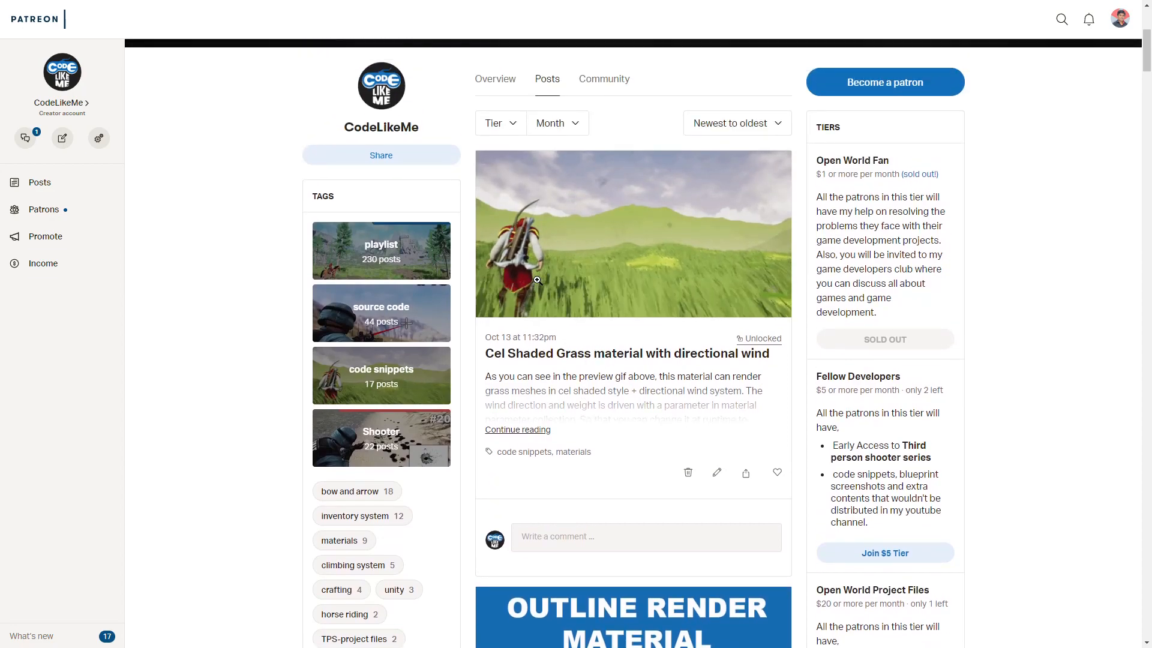
{"action": "scroll", "coordinate": [617, 280], "scroll_direction": "down", "scroll_amount": 13}
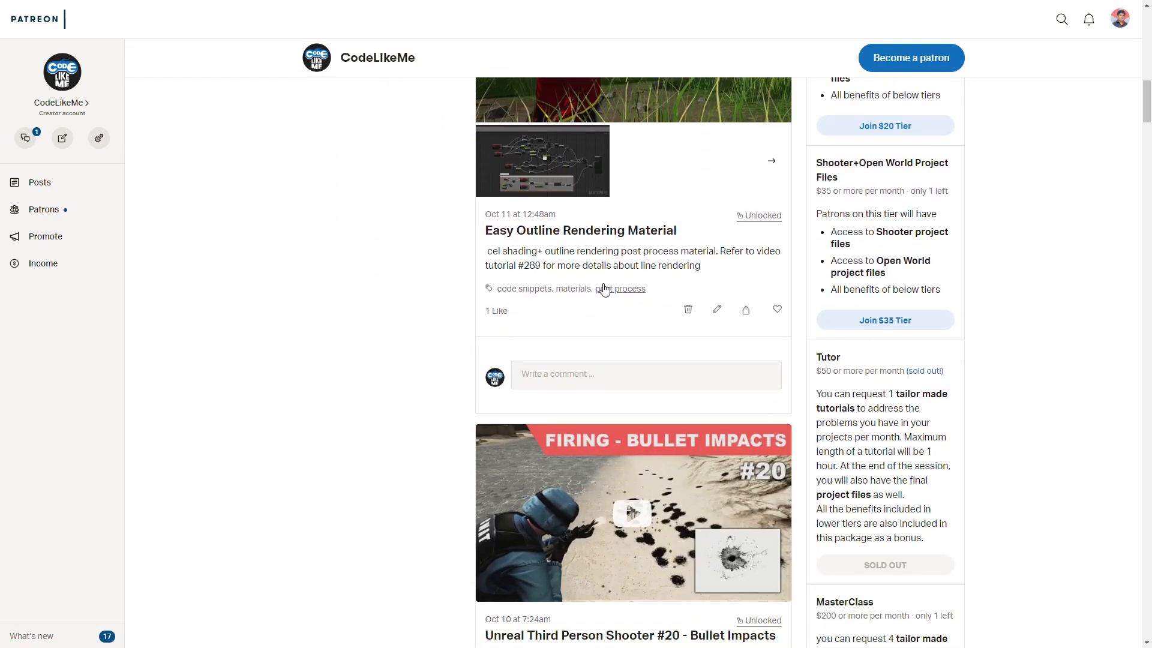
{"action": "scroll", "coordinate": [404, 381], "scroll_direction": "up", "scroll_amount": 7}
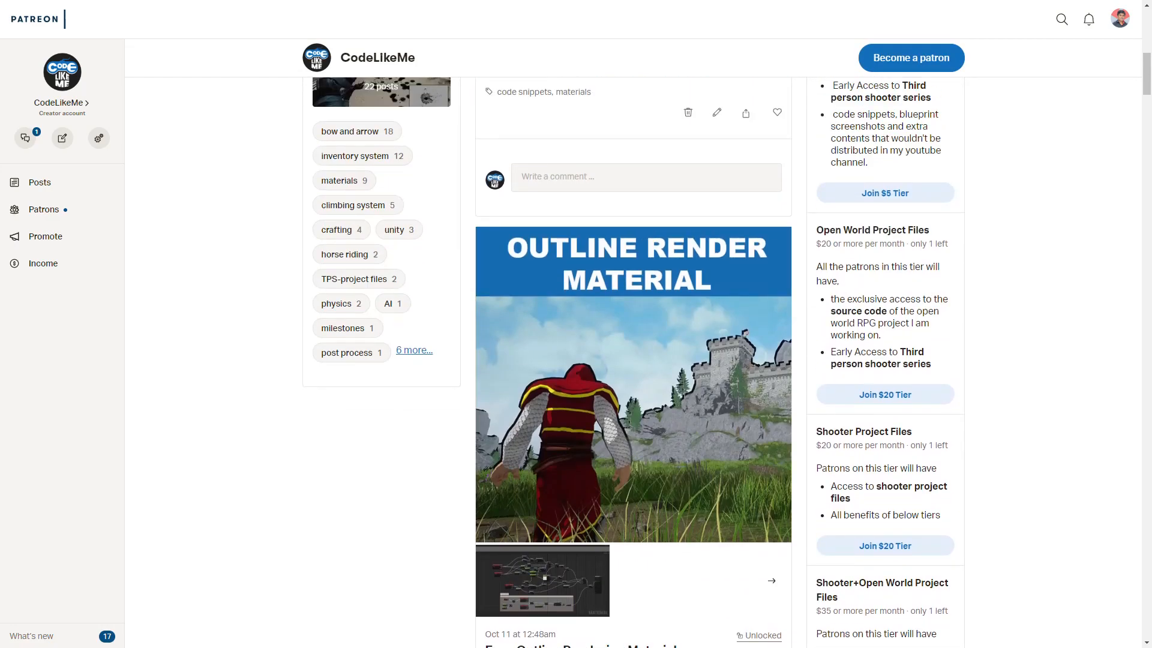